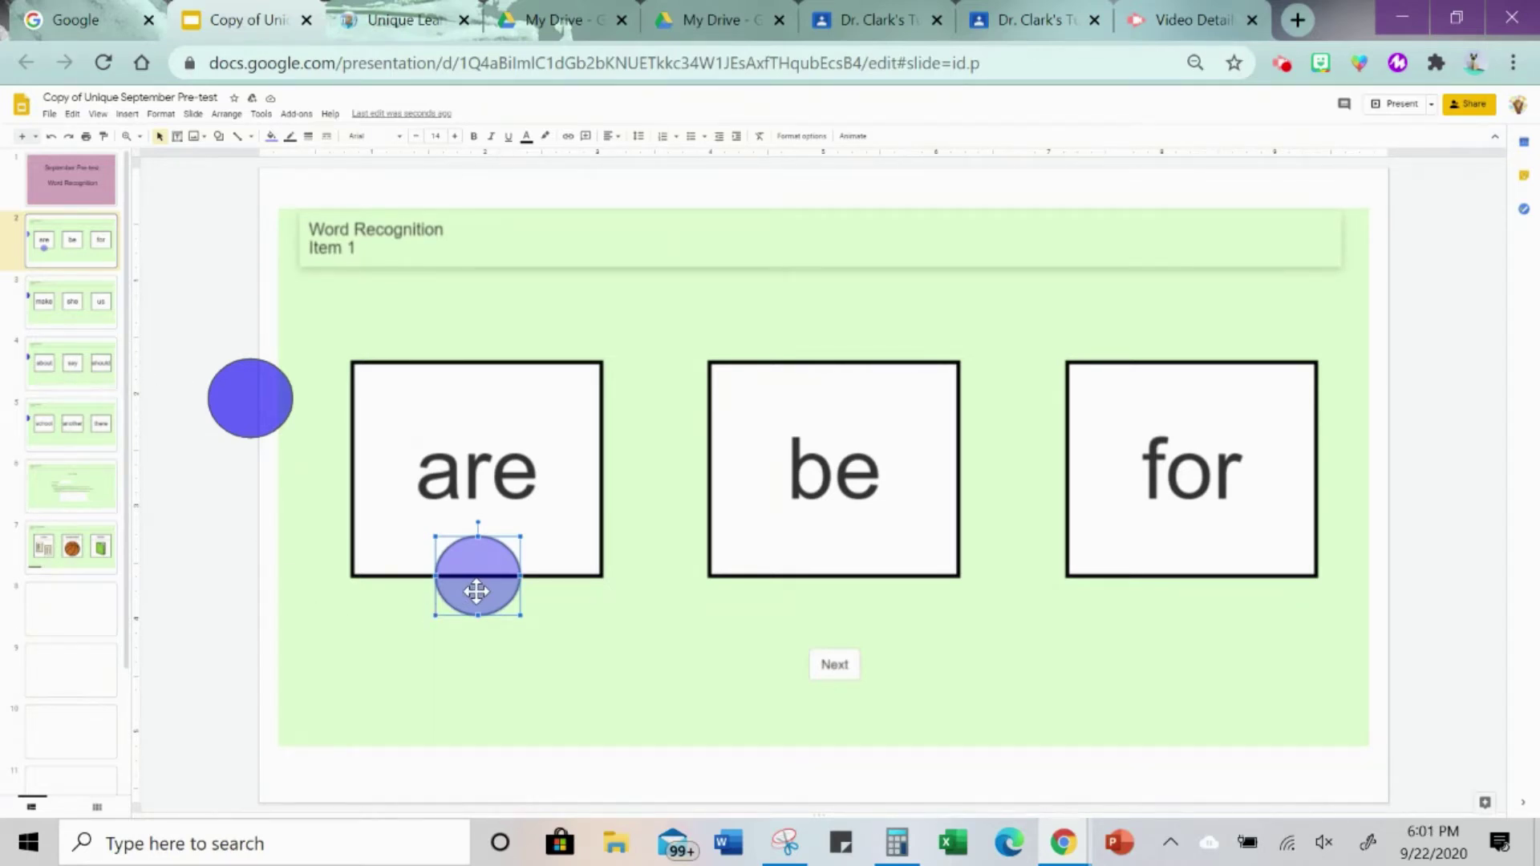
- Switch to the Unique Learning System and open the Administer Checkpoint page from the sample student's Monthly Checkpoints
{"action": "left_click", "coordinate": [84, 184]}
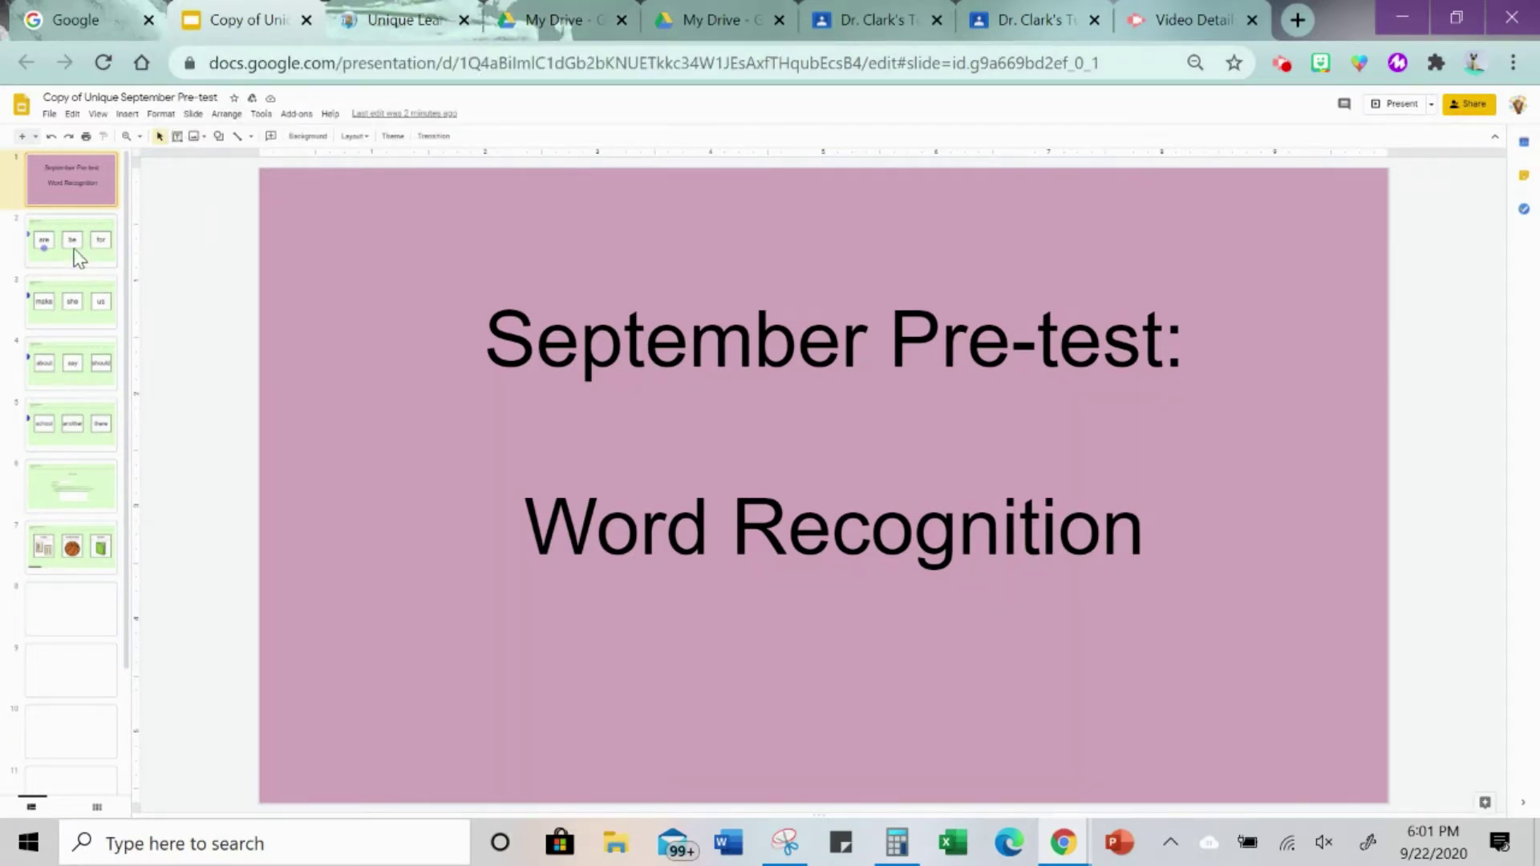
{"action": "left_click", "coordinate": [421, 28]}
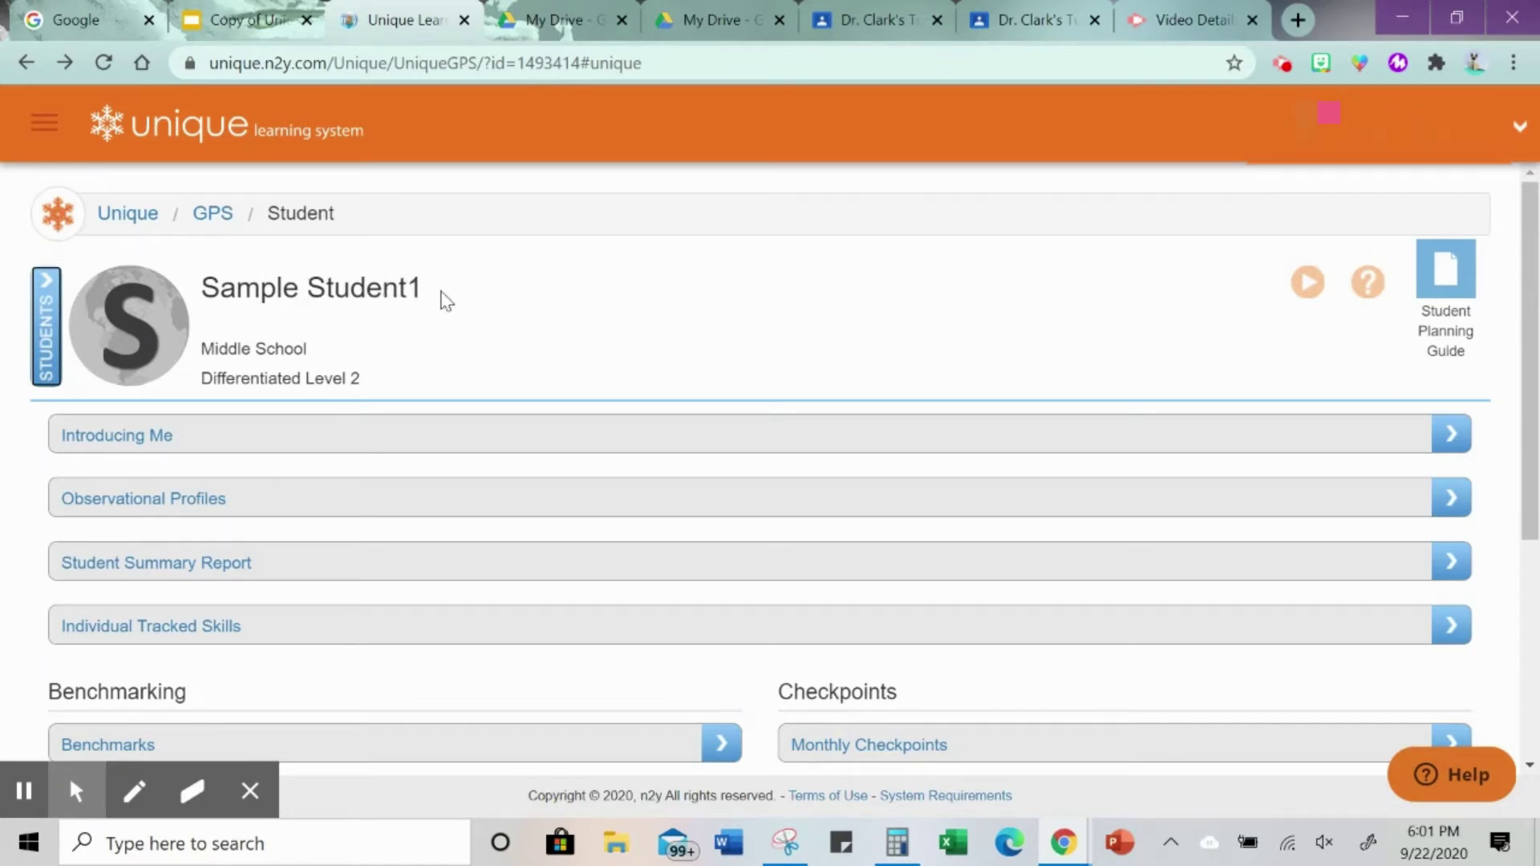
{"action": "scroll", "coordinate": [447, 300], "scroll_direction": "down", "scroll_amount": 3}
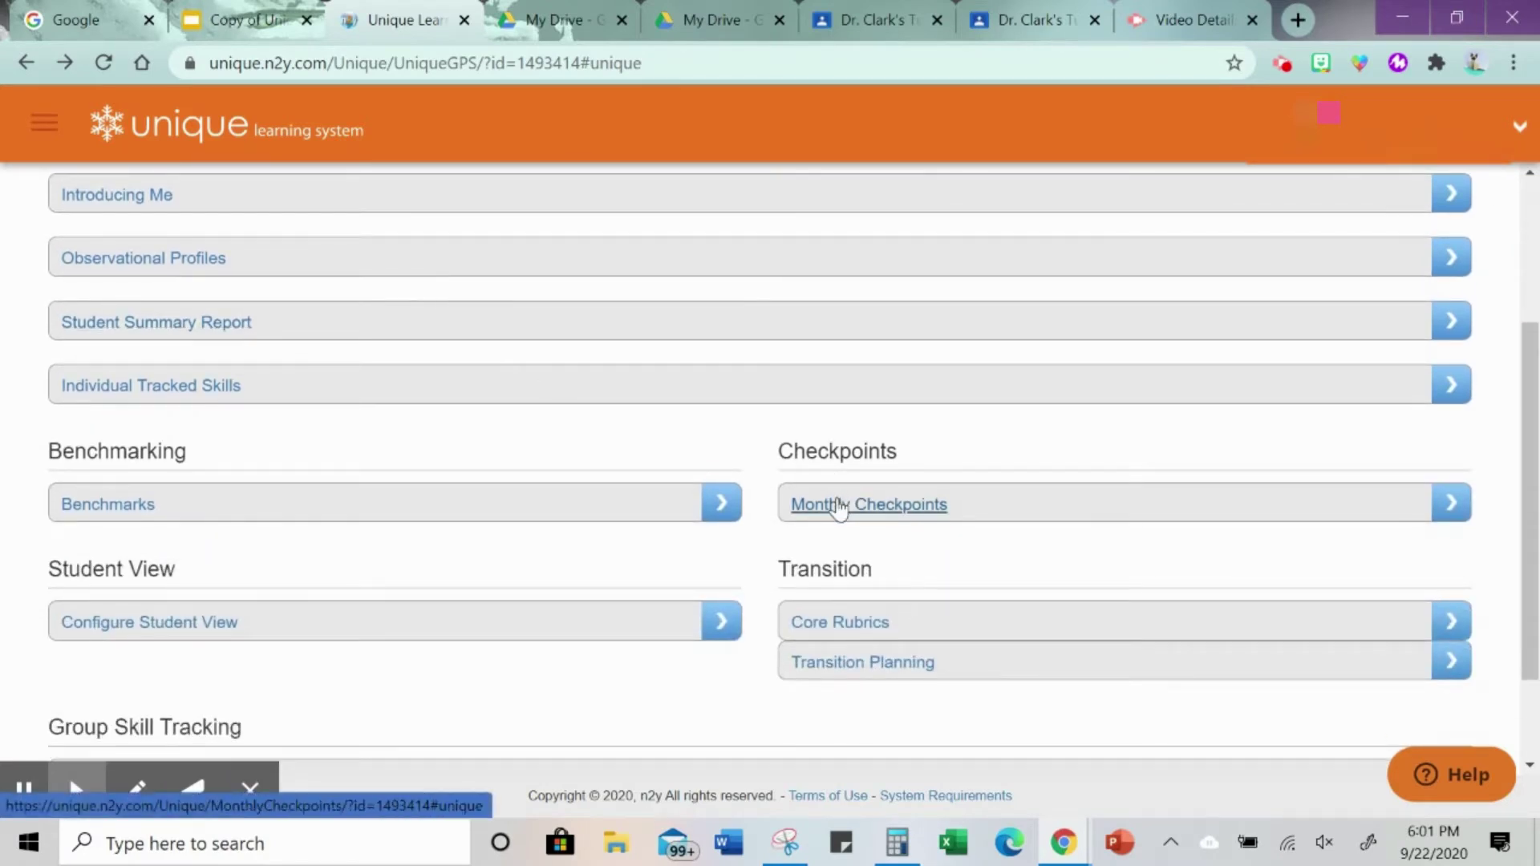
{"action": "left_click", "coordinate": [838, 512]}
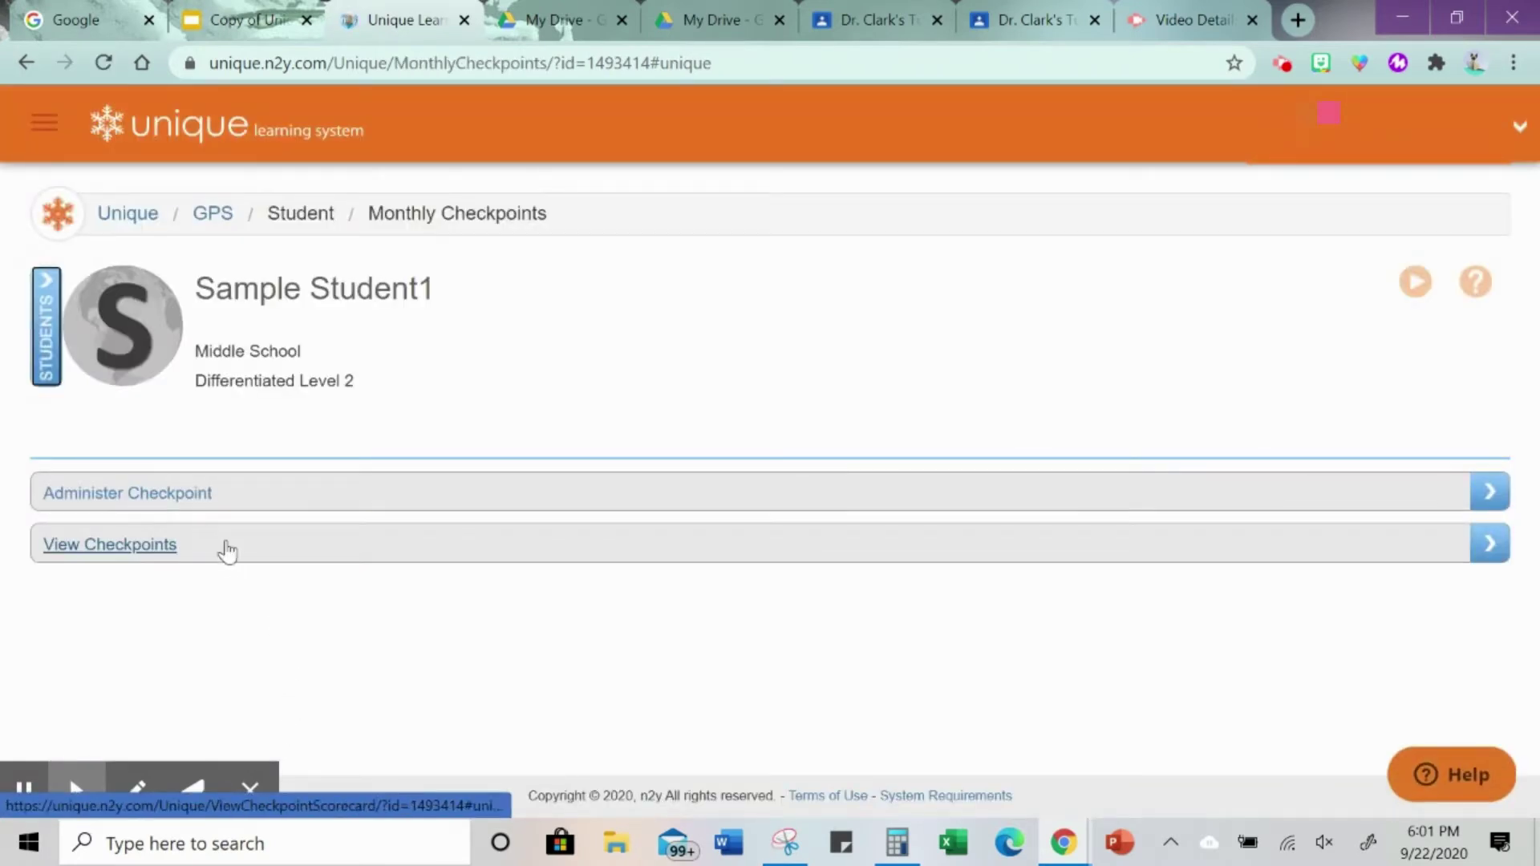
{"action": "left_click", "coordinate": [196, 502]}
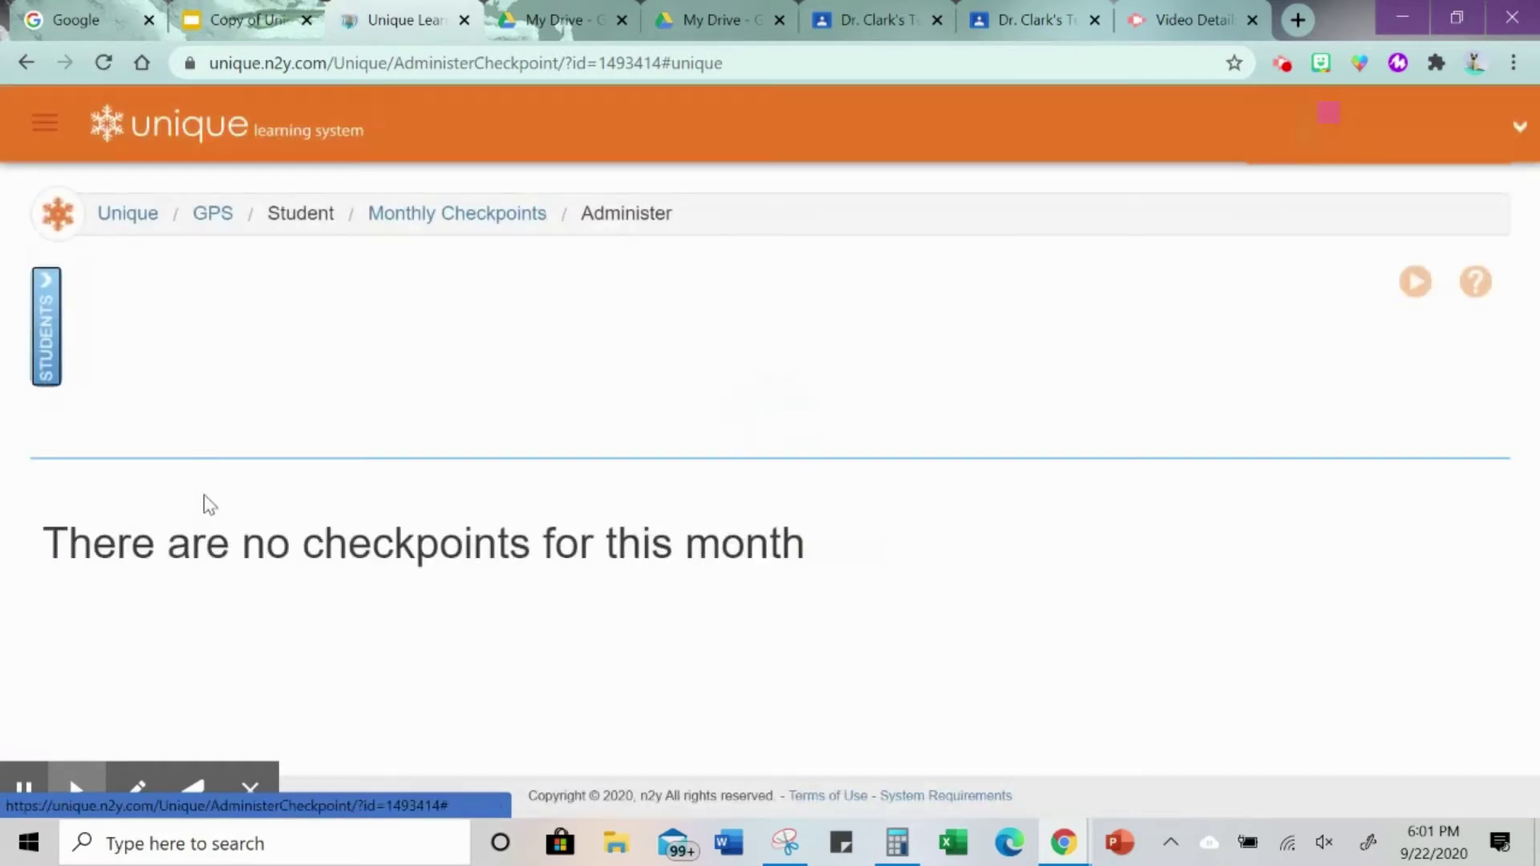
- Set up the September checkpoint with the Level 1 Combined Content, Reading and Mathematics test
{"action": "left_click", "coordinate": [235, 502]}
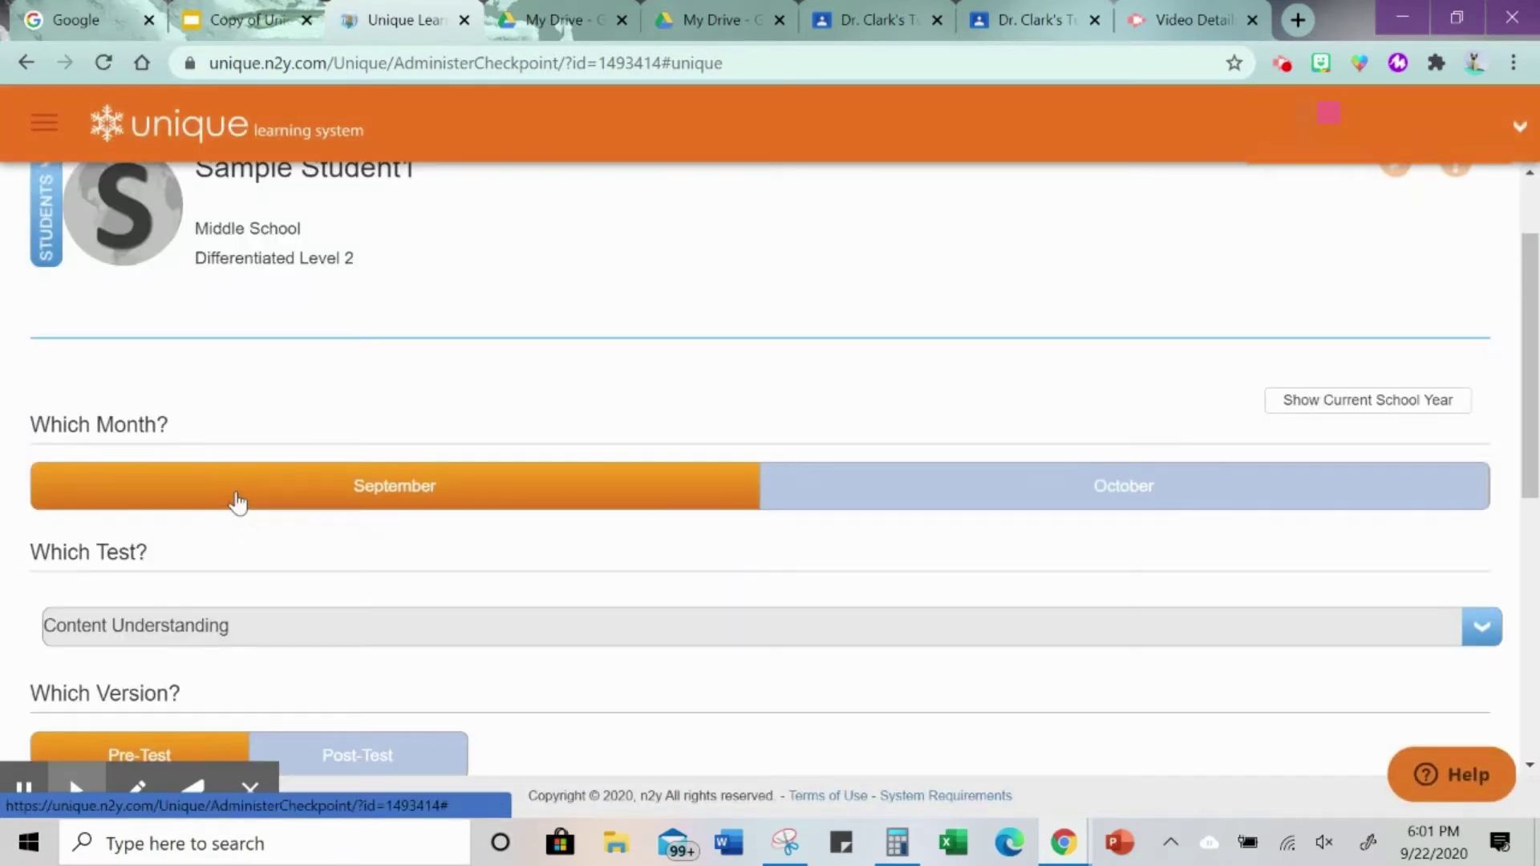
{"action": "scroll", "coordinate": [234, 506], "scroll_direction": "down", "scroll_amount": 1}
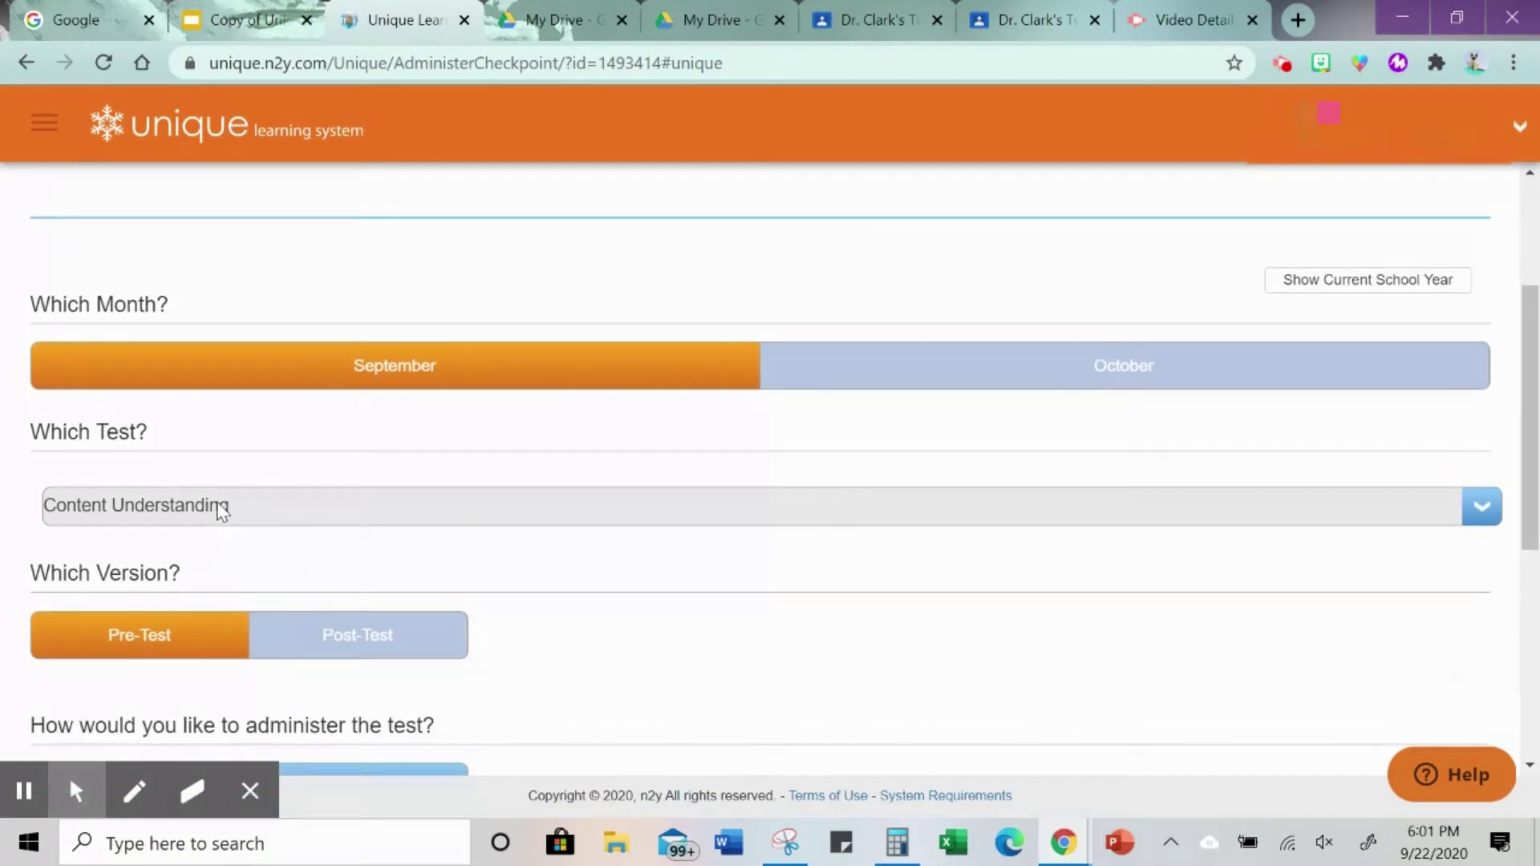
{"action": "left_click", "coordinate": [222, 509]}
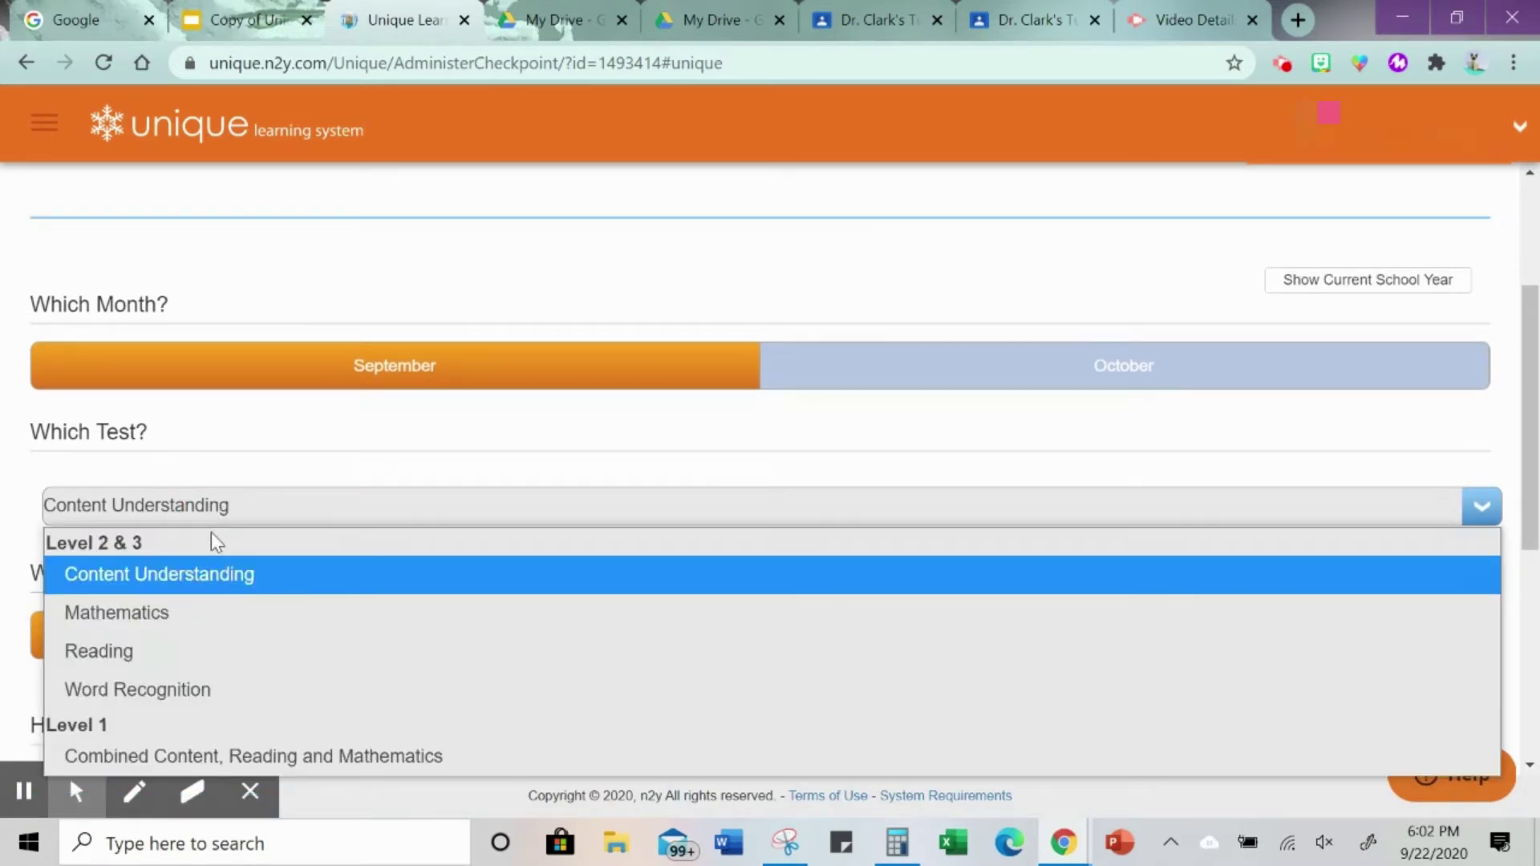
{"action": "left_click", "coordinate": [153, 758]}
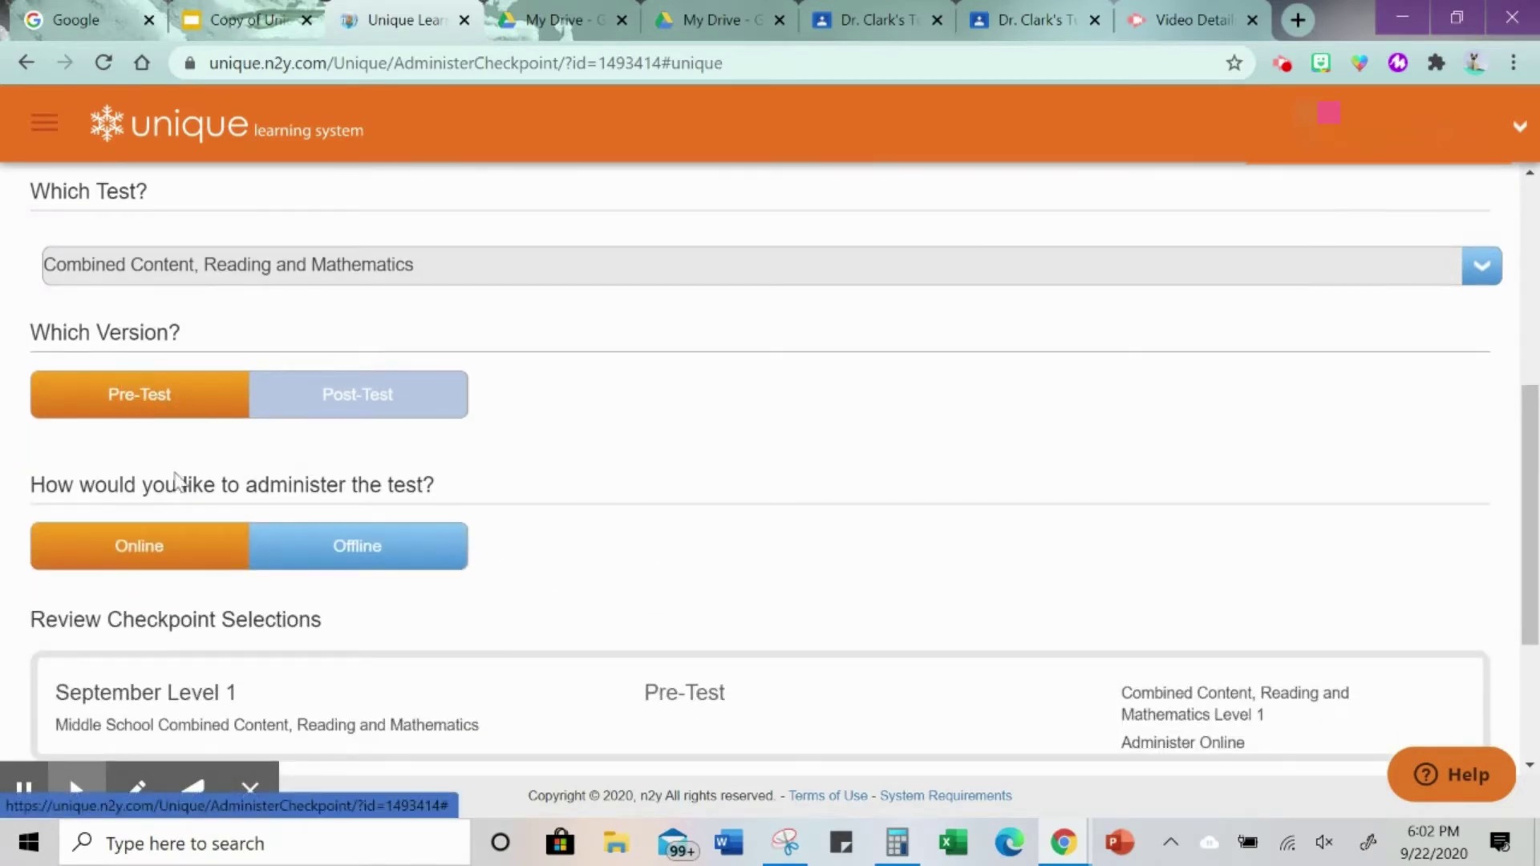
{"action": "scroll", "coordinate": [177, 472], "scroll_direction": "down", "scroll_amount": 2}
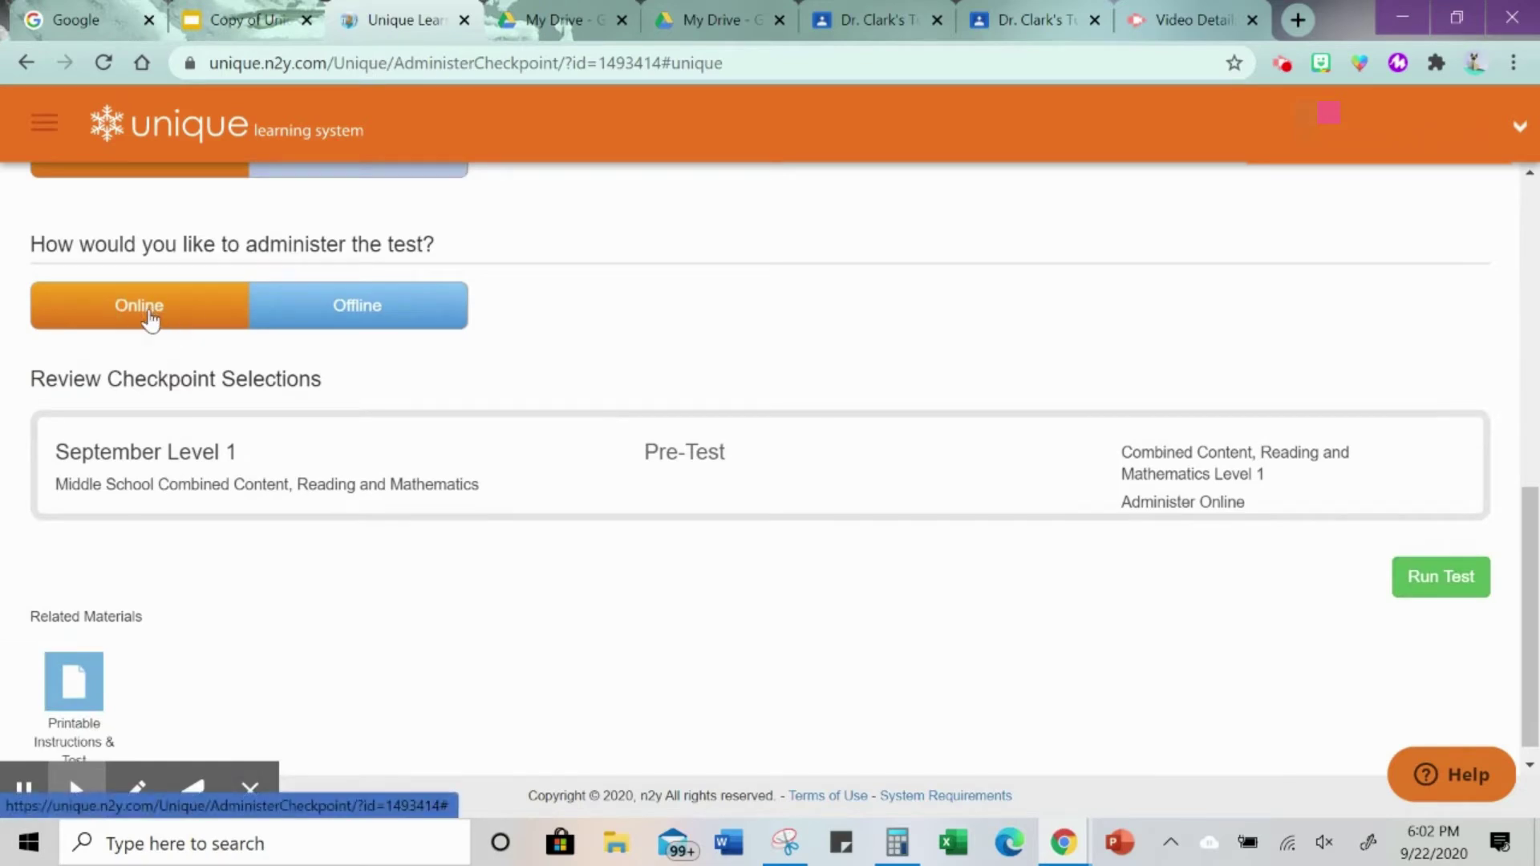
- Run the online pre-test, confirm the student's full name and the Level 1 checkpoint, and start the test
{"action": "left_click", "coordinate": [1460, 580]}
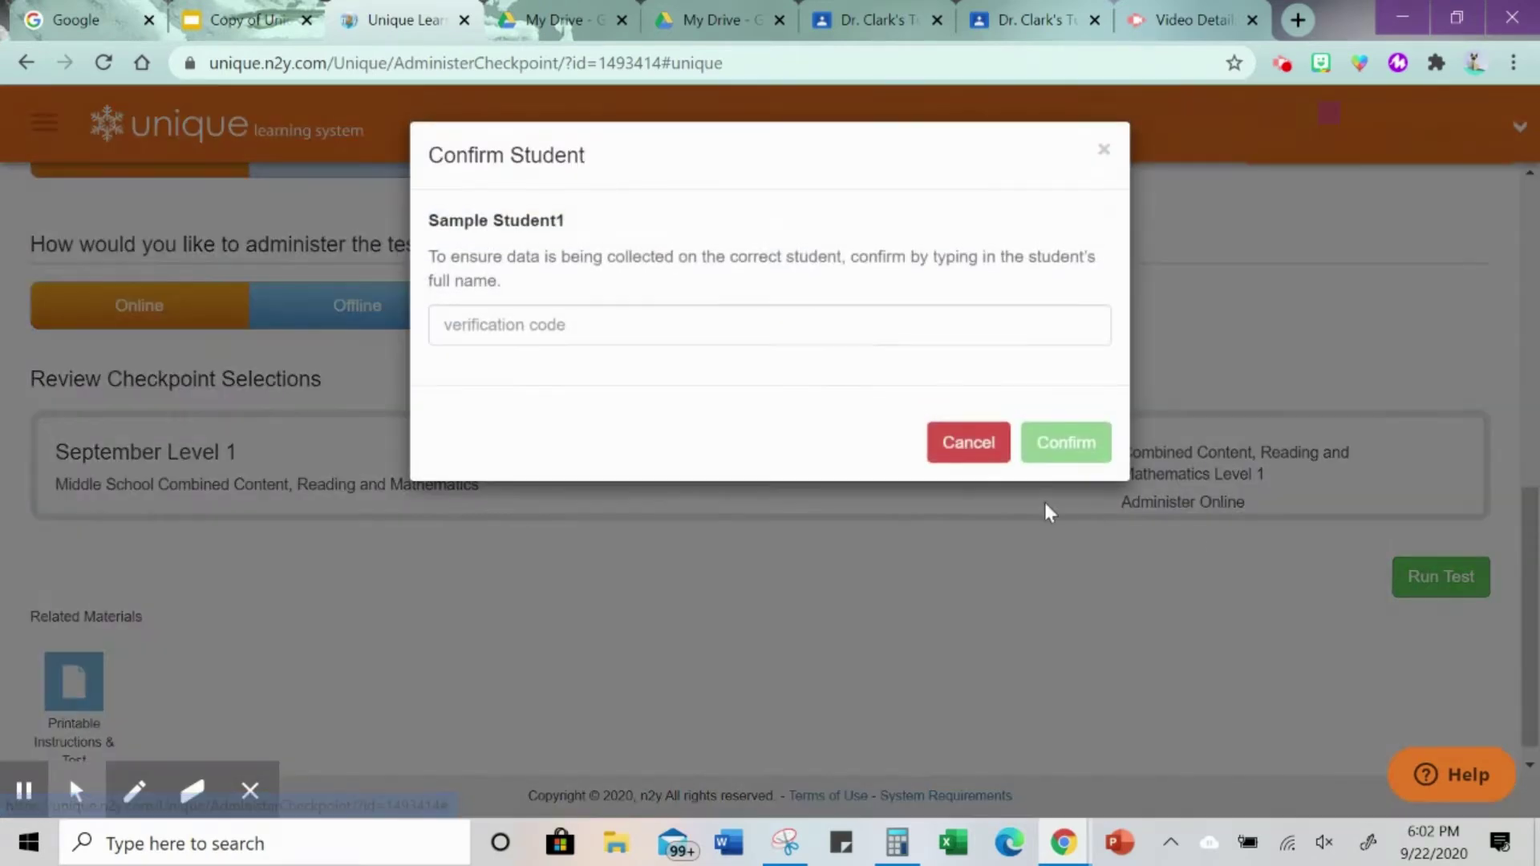
{"action": "left_click", "coordinate": [802, 333]}
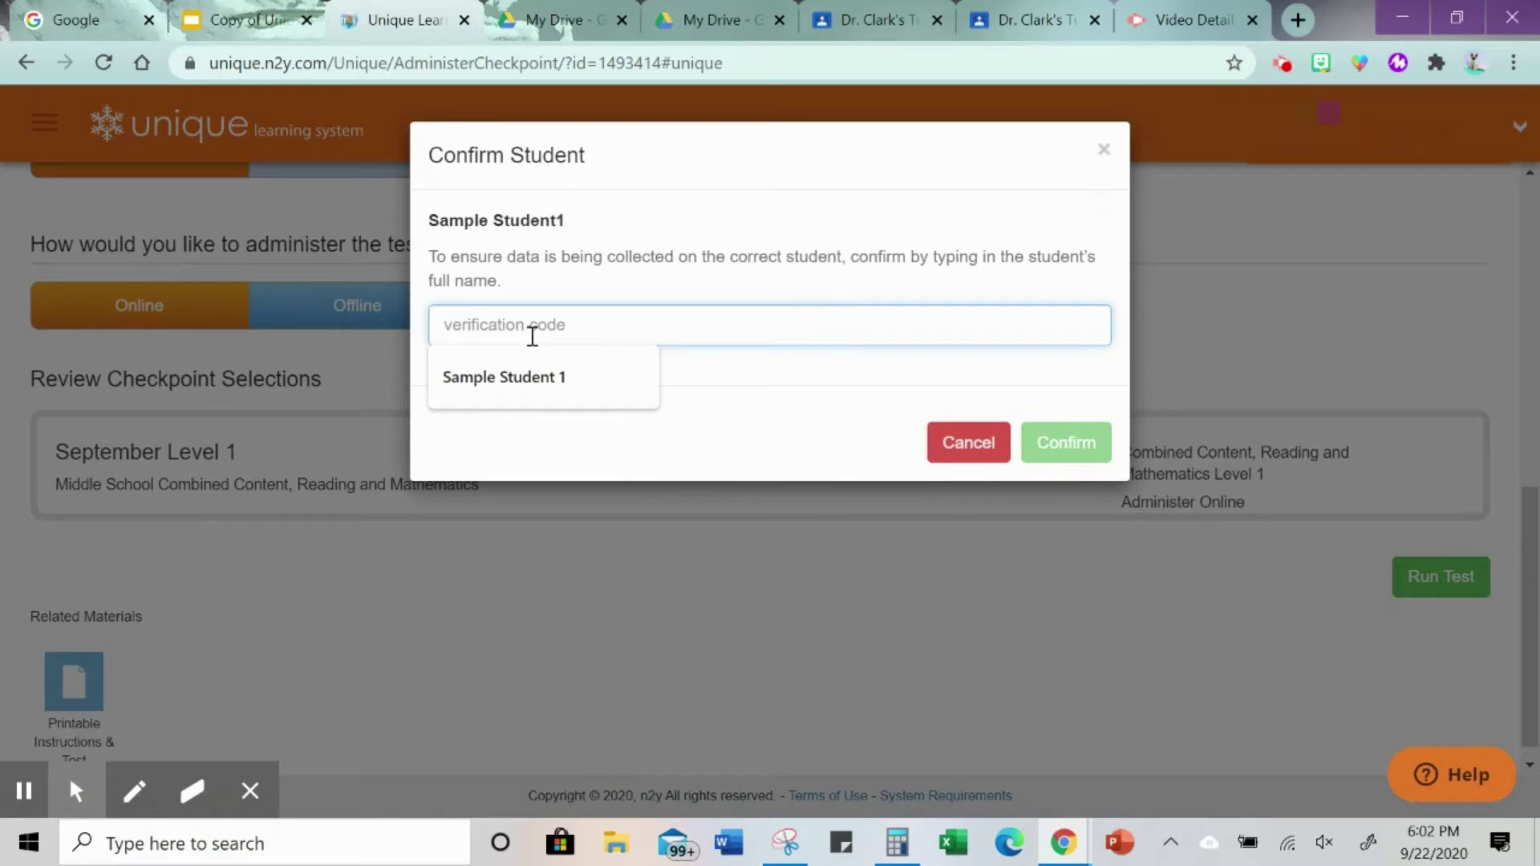
{"action": "left_click", "coordinate": [485, 377]}
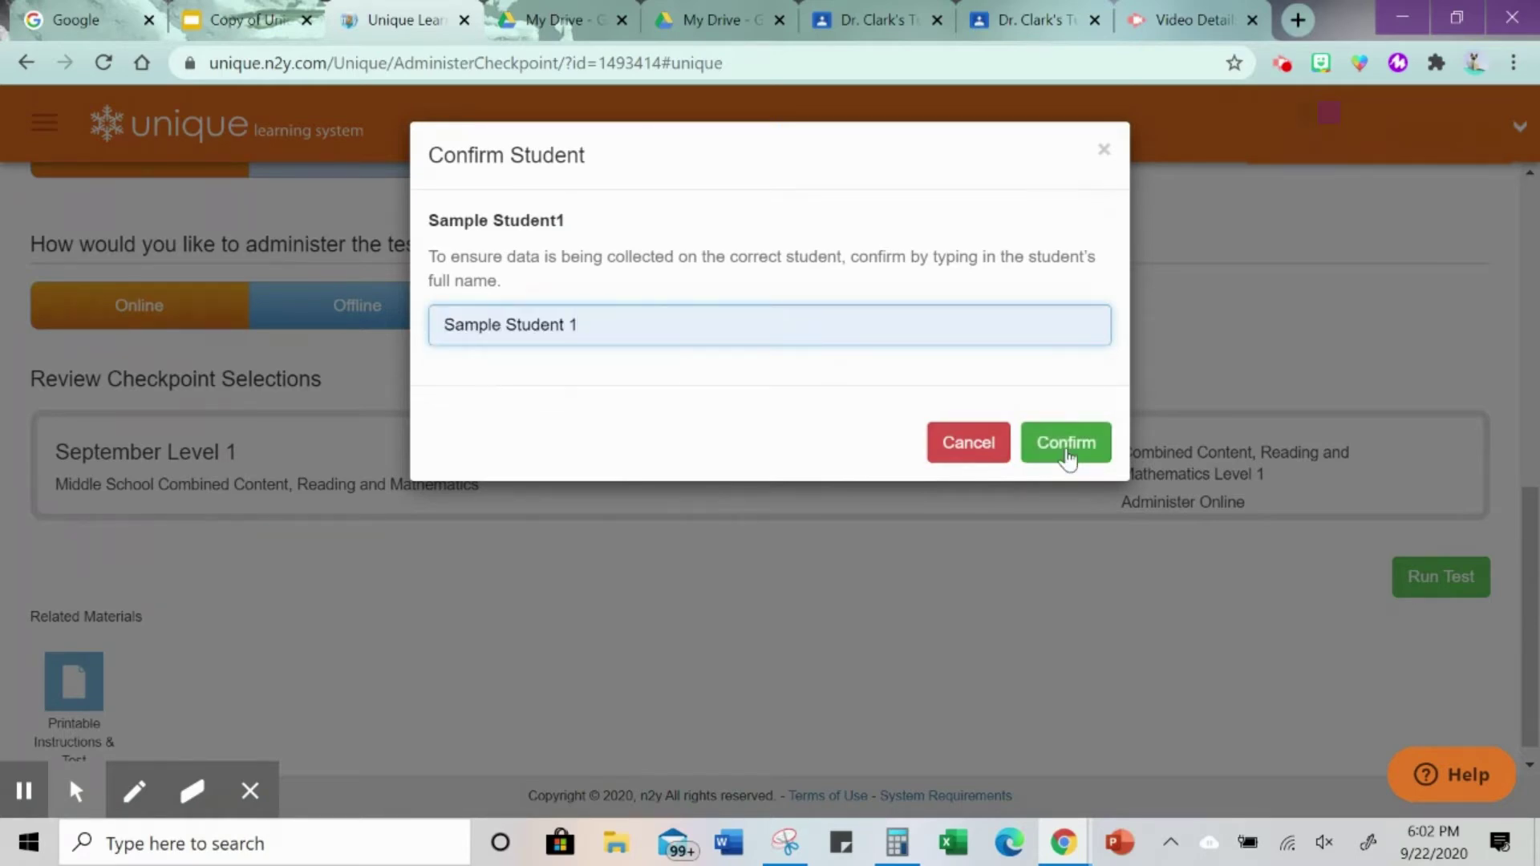
{"action": "left_click", "coordinate": [1067, 453]}
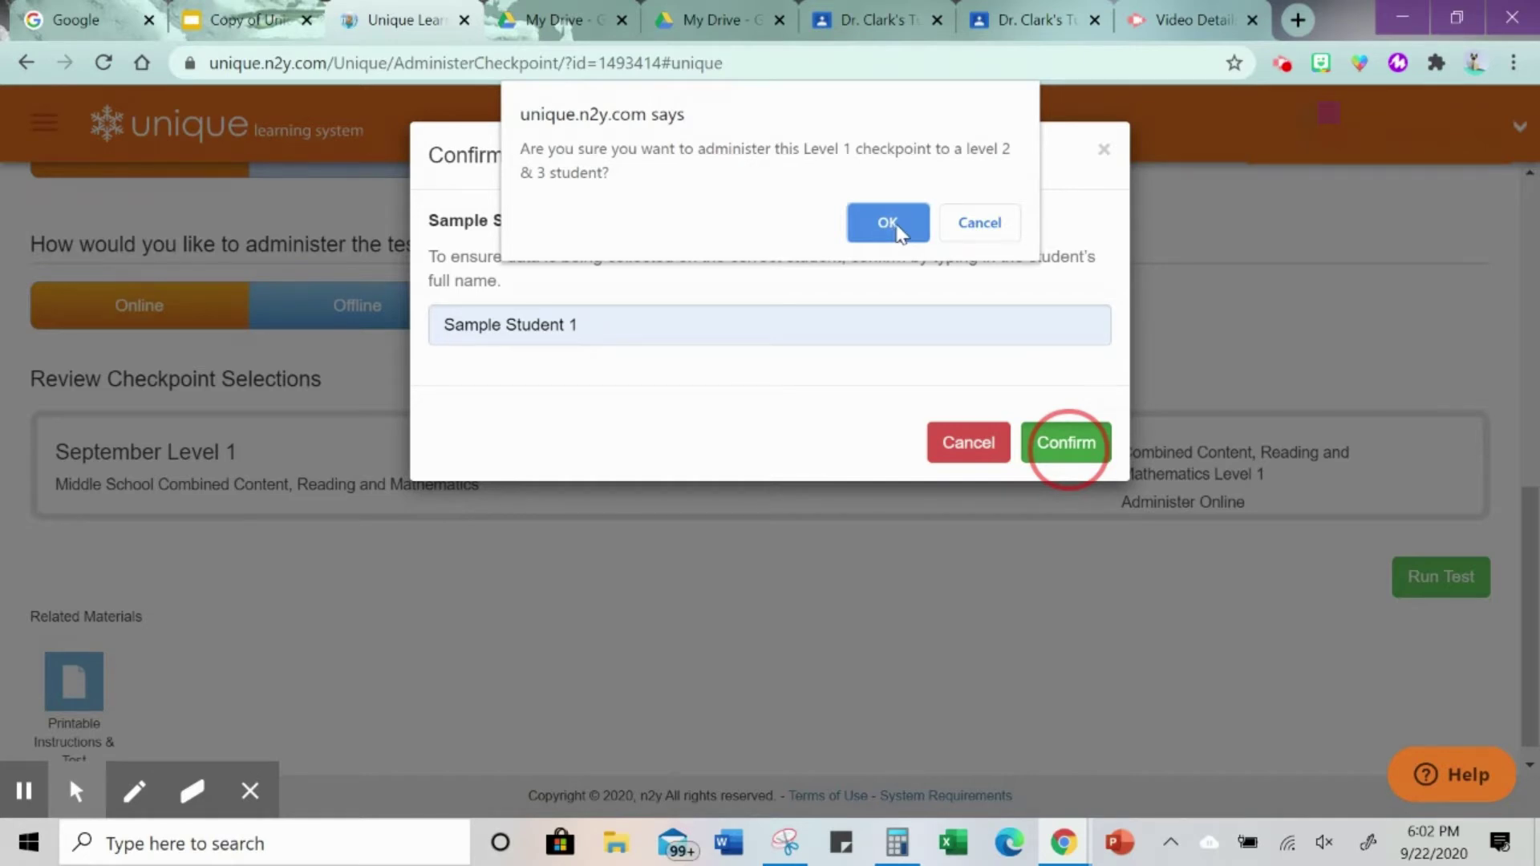
{"action": "left_click", "coordinate": [888, 223]}
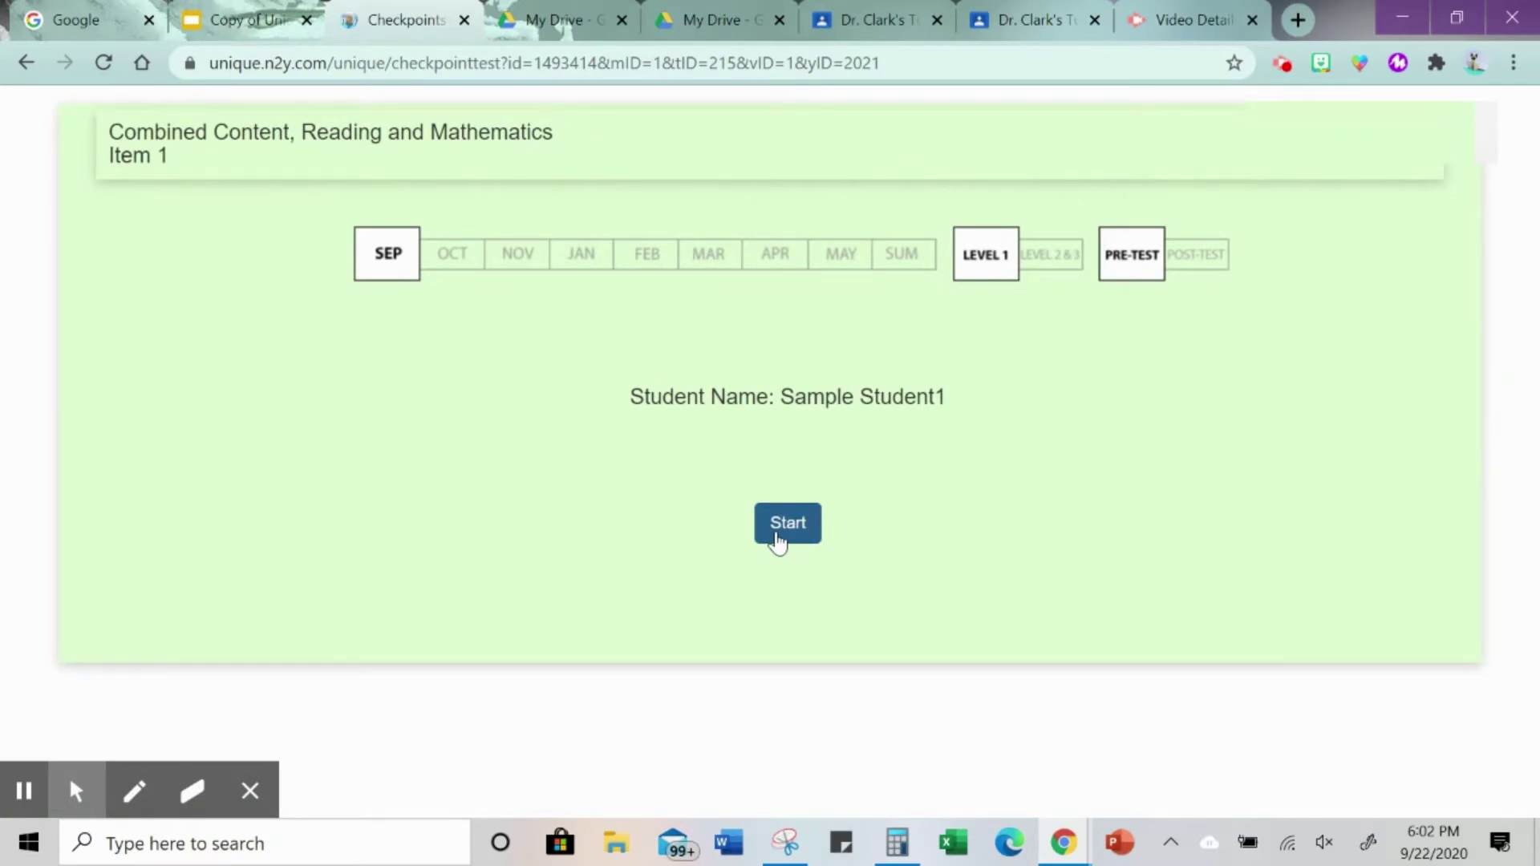
{"action": "left_click", "coordinate": [776, 542]}
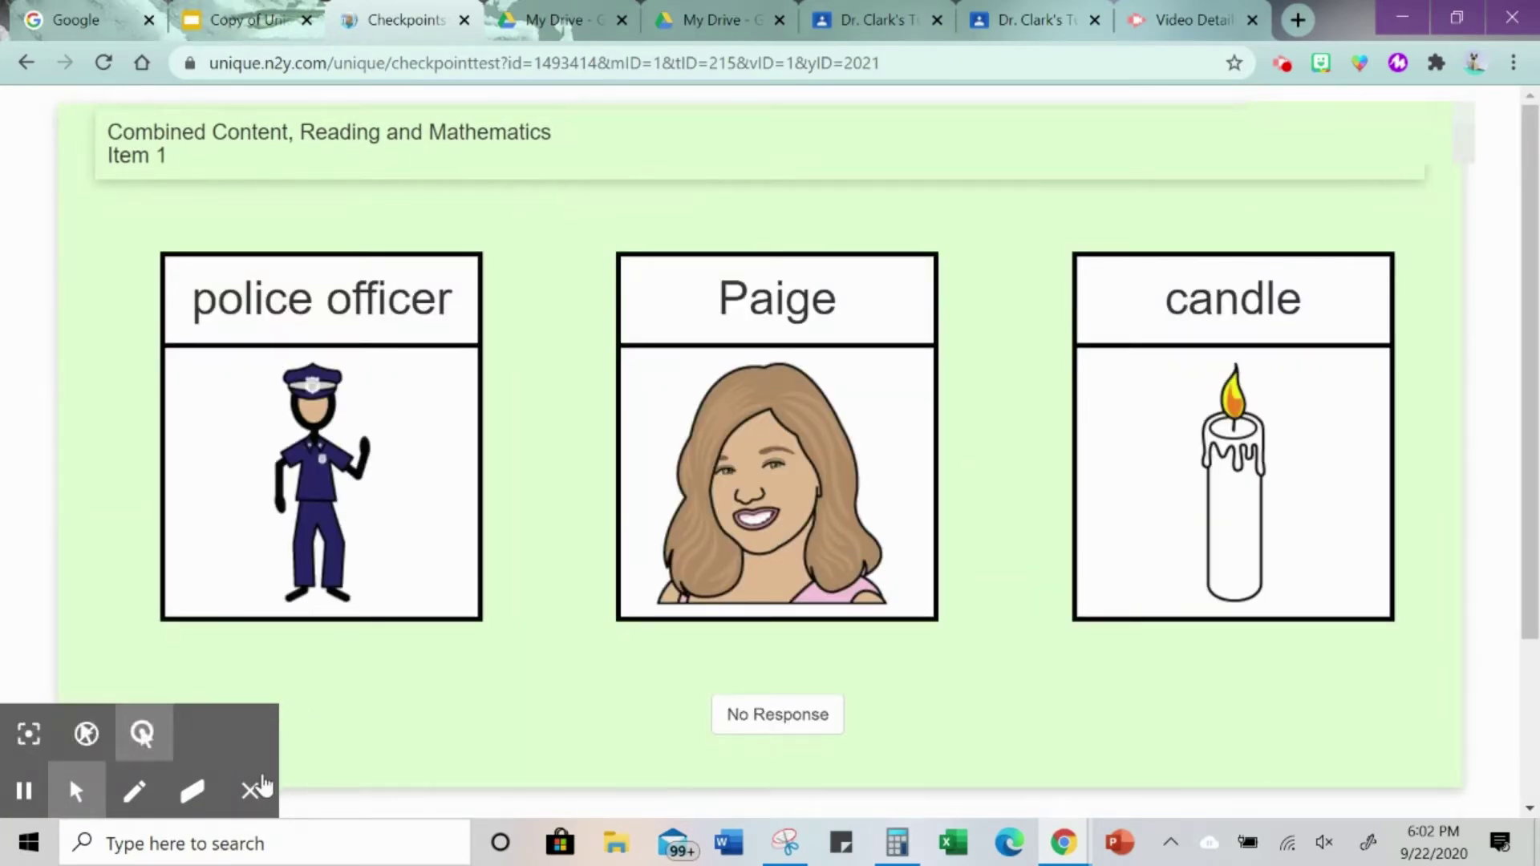
- Dismiss the recording toolbar and capture the whole green Item 1 question area with the Snipping Tool
{"action": "left_click", "coordinate": [249, 790]}
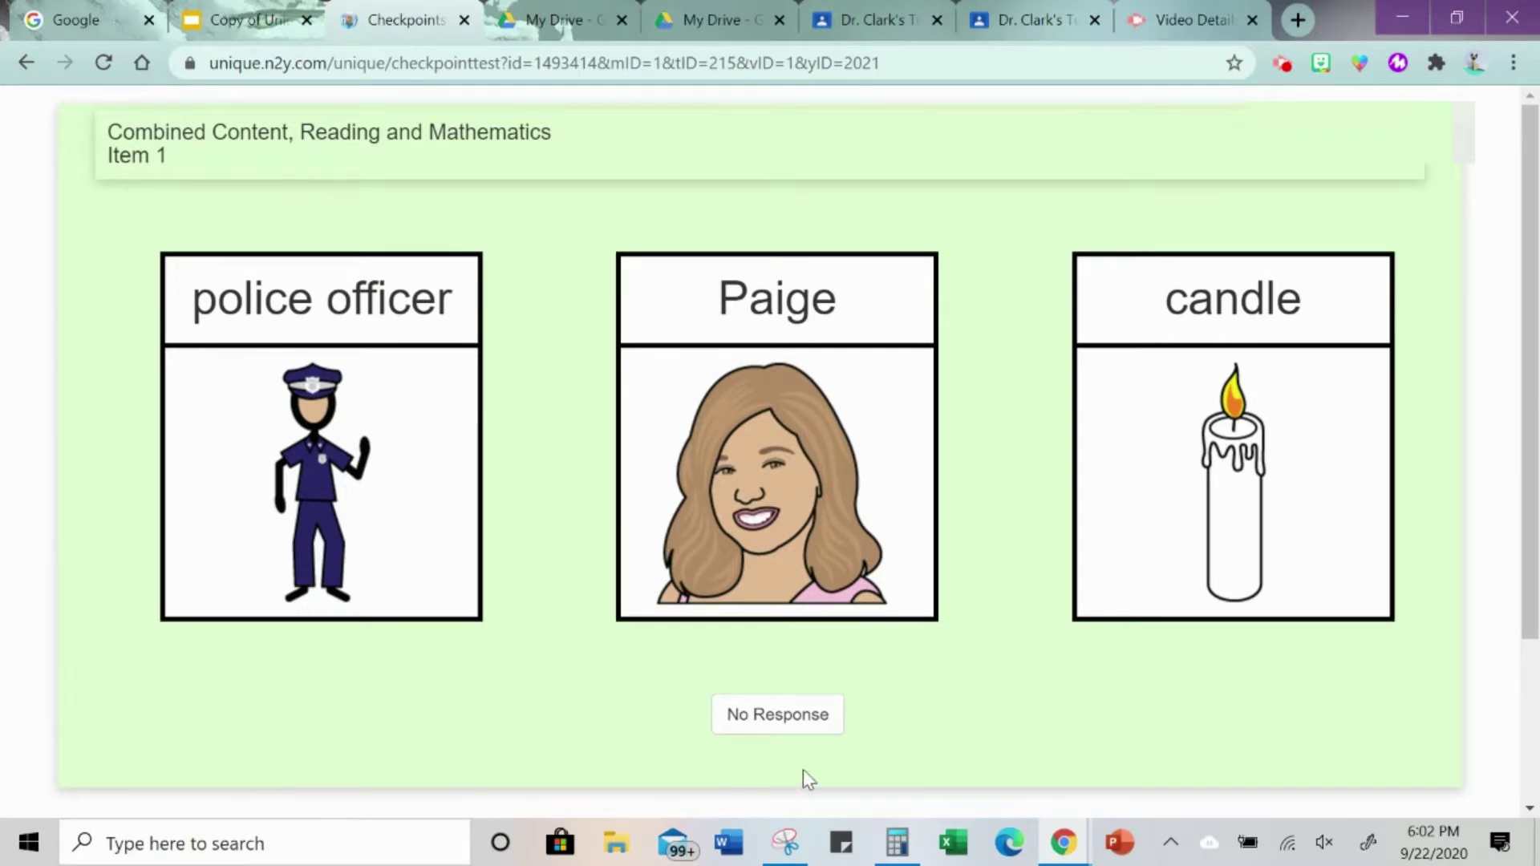
{"action": "left_click", "coordinate": [785, 844]}
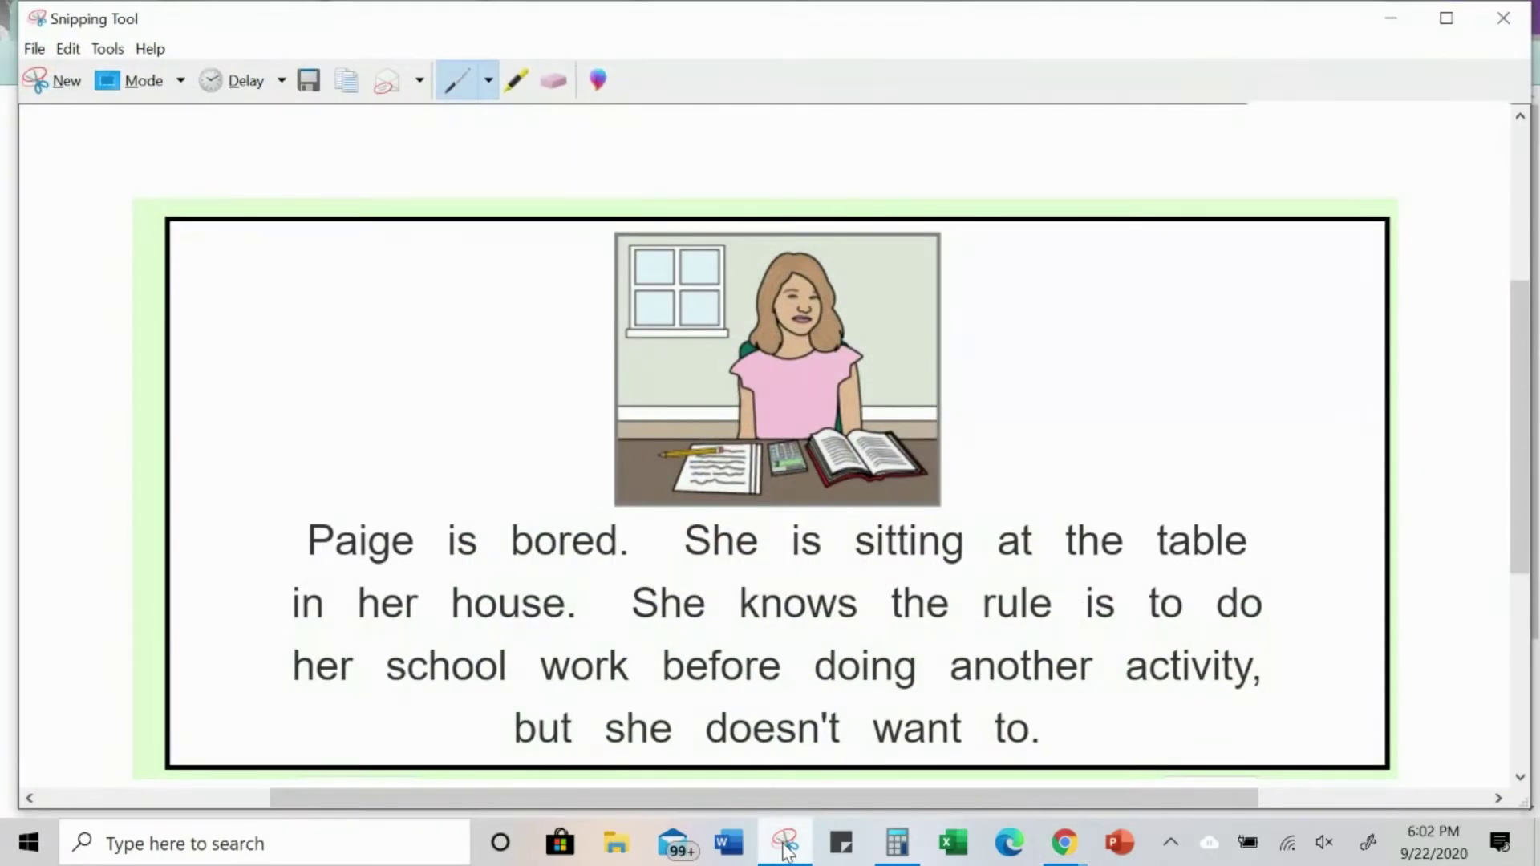
{"action": "left_click", "coordinate": [786, 844]}
{"action": "left_click", "coordinate": [786, 844]}
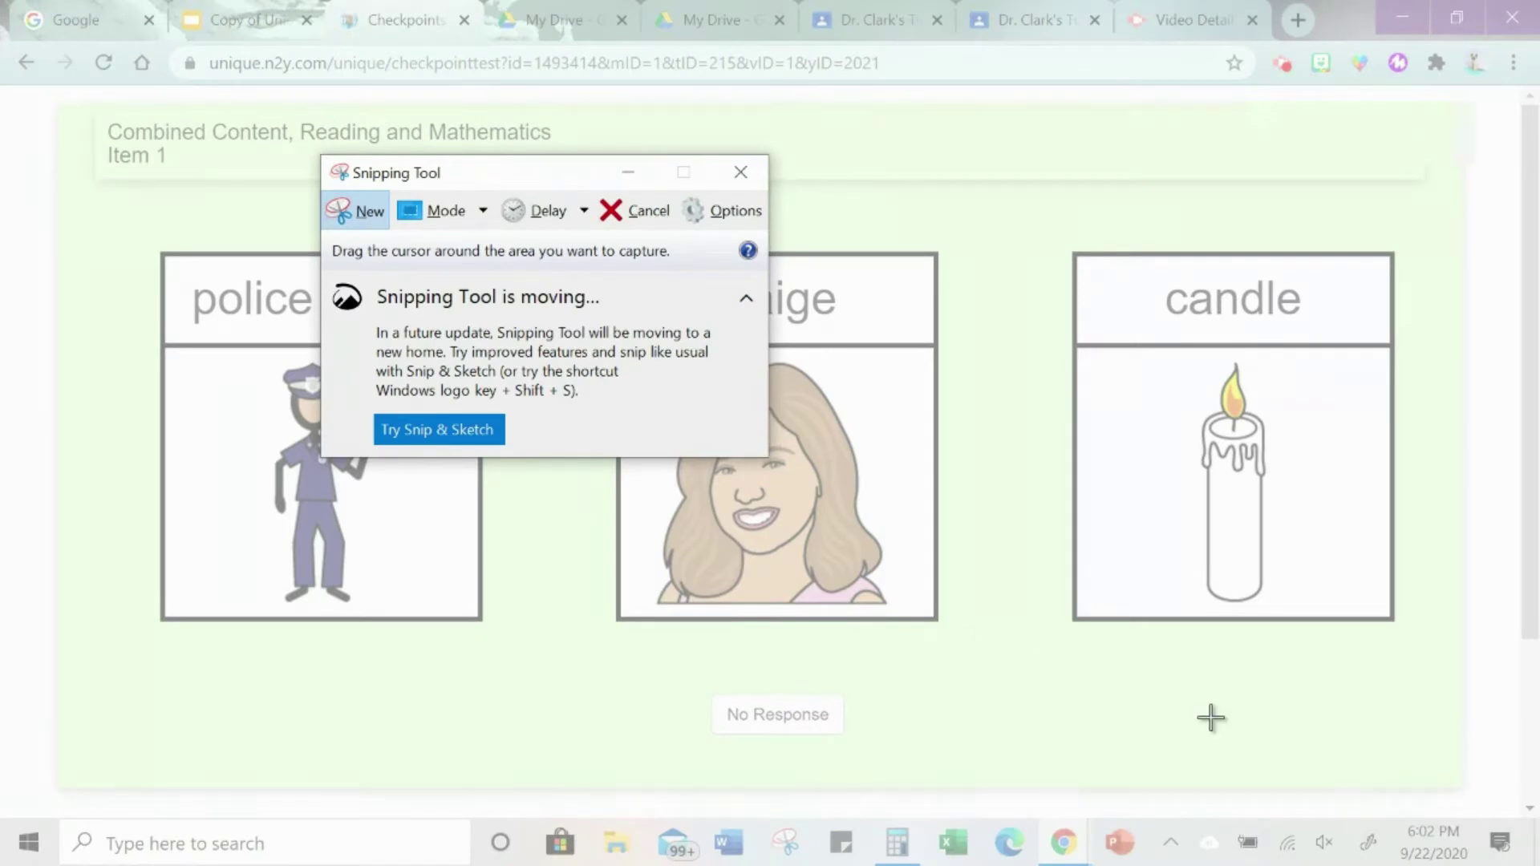
{"action": "left_click_drag", "start_coordinate": [1453, 783], "coordinate": [83, 106]}
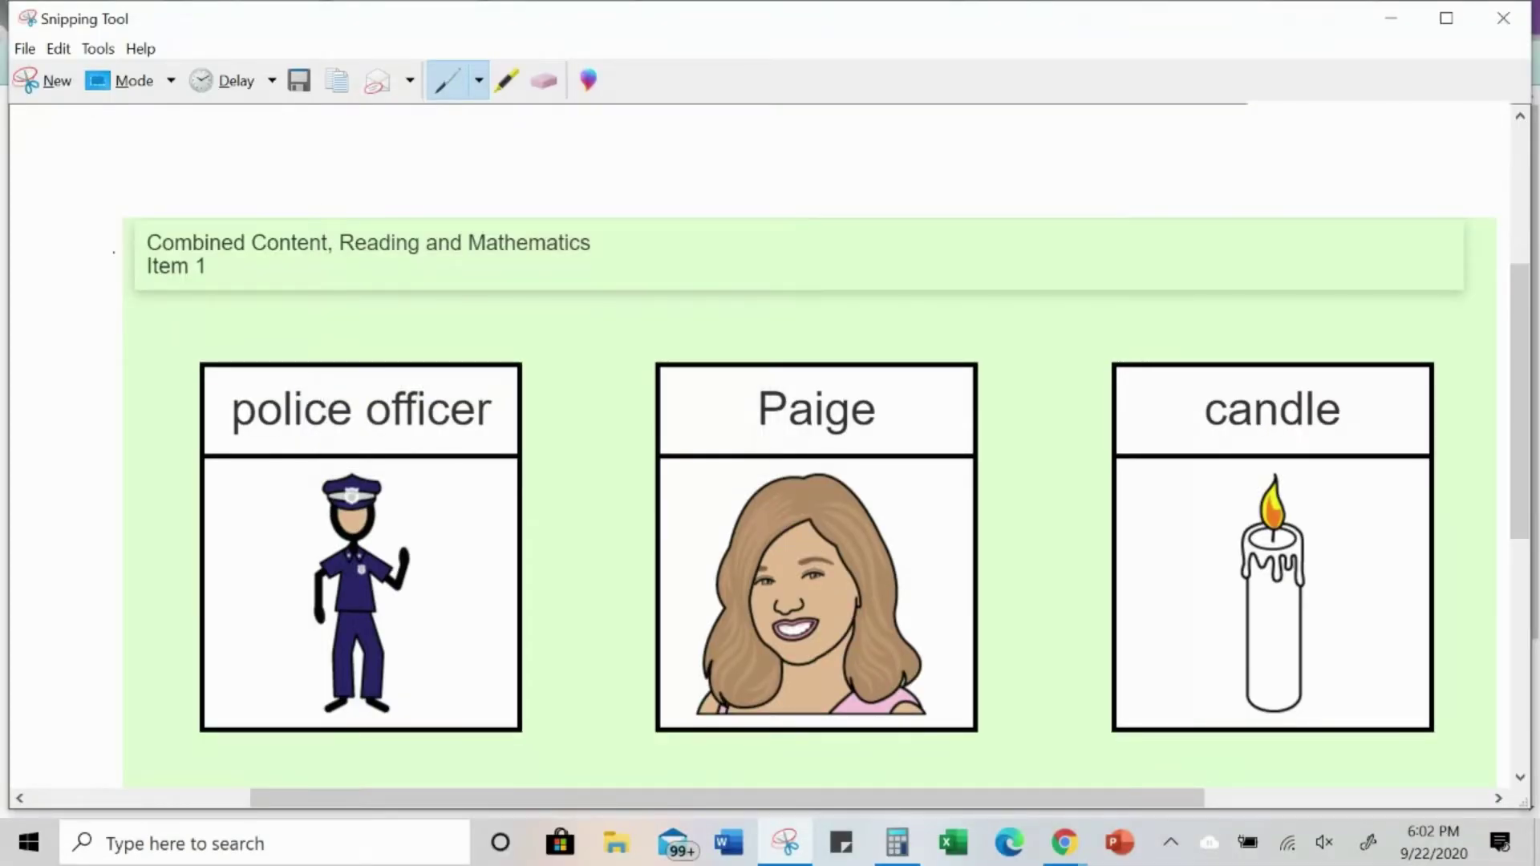
- Switch to the Google Slides pre-test, paste the Item 1 snip onto blank slide 8, and nudge it down towards the slide's centre
{"action": "key", "text": "alt+Tab"}
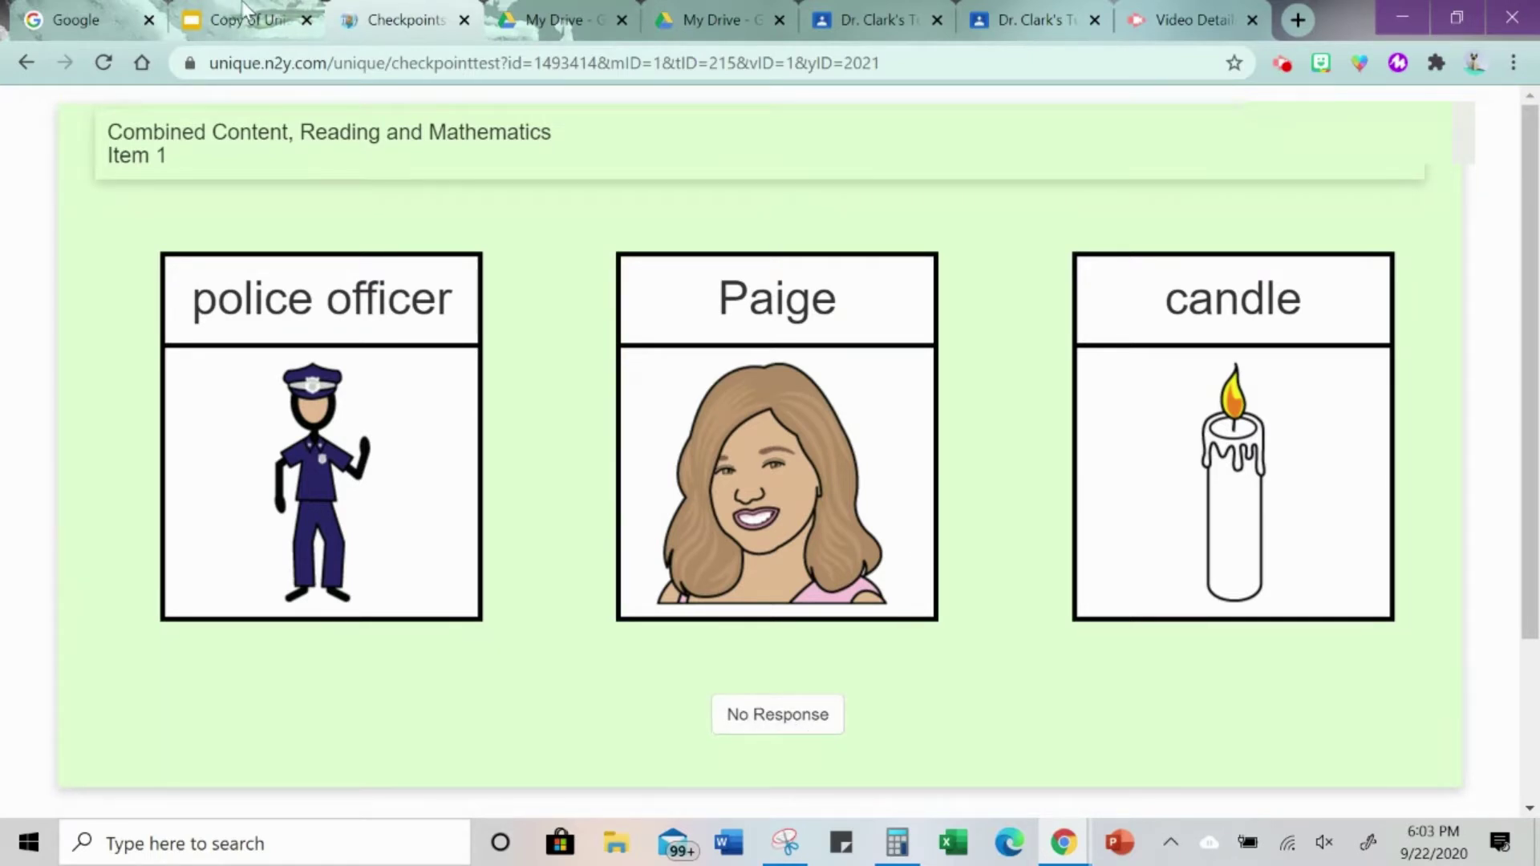
{"action": "left_click", "coordinate": [215, 18]}
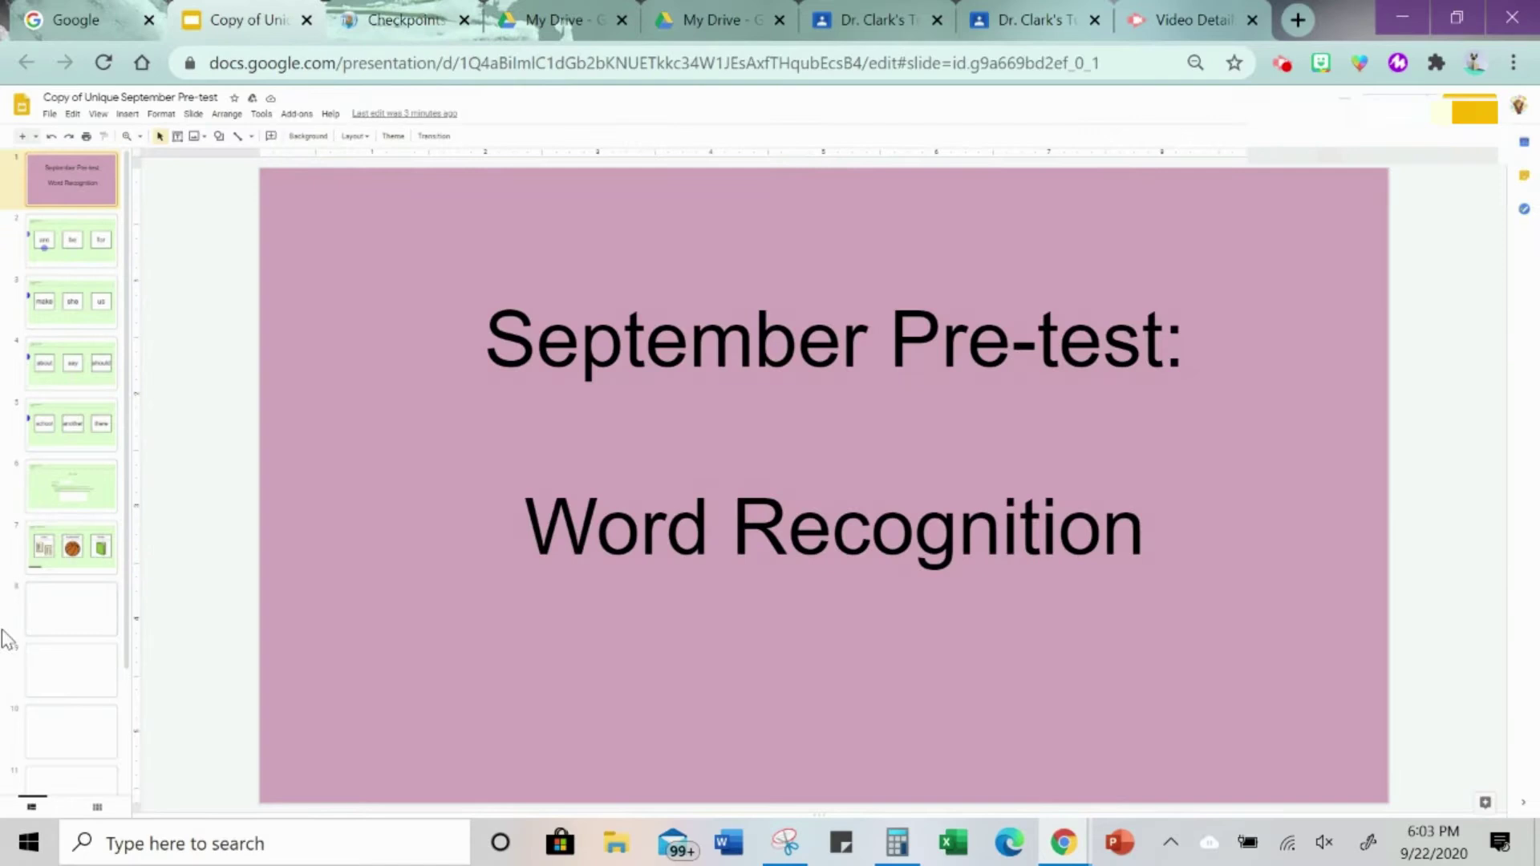
{"action": "left_click", "coordinate": [104, 617]}
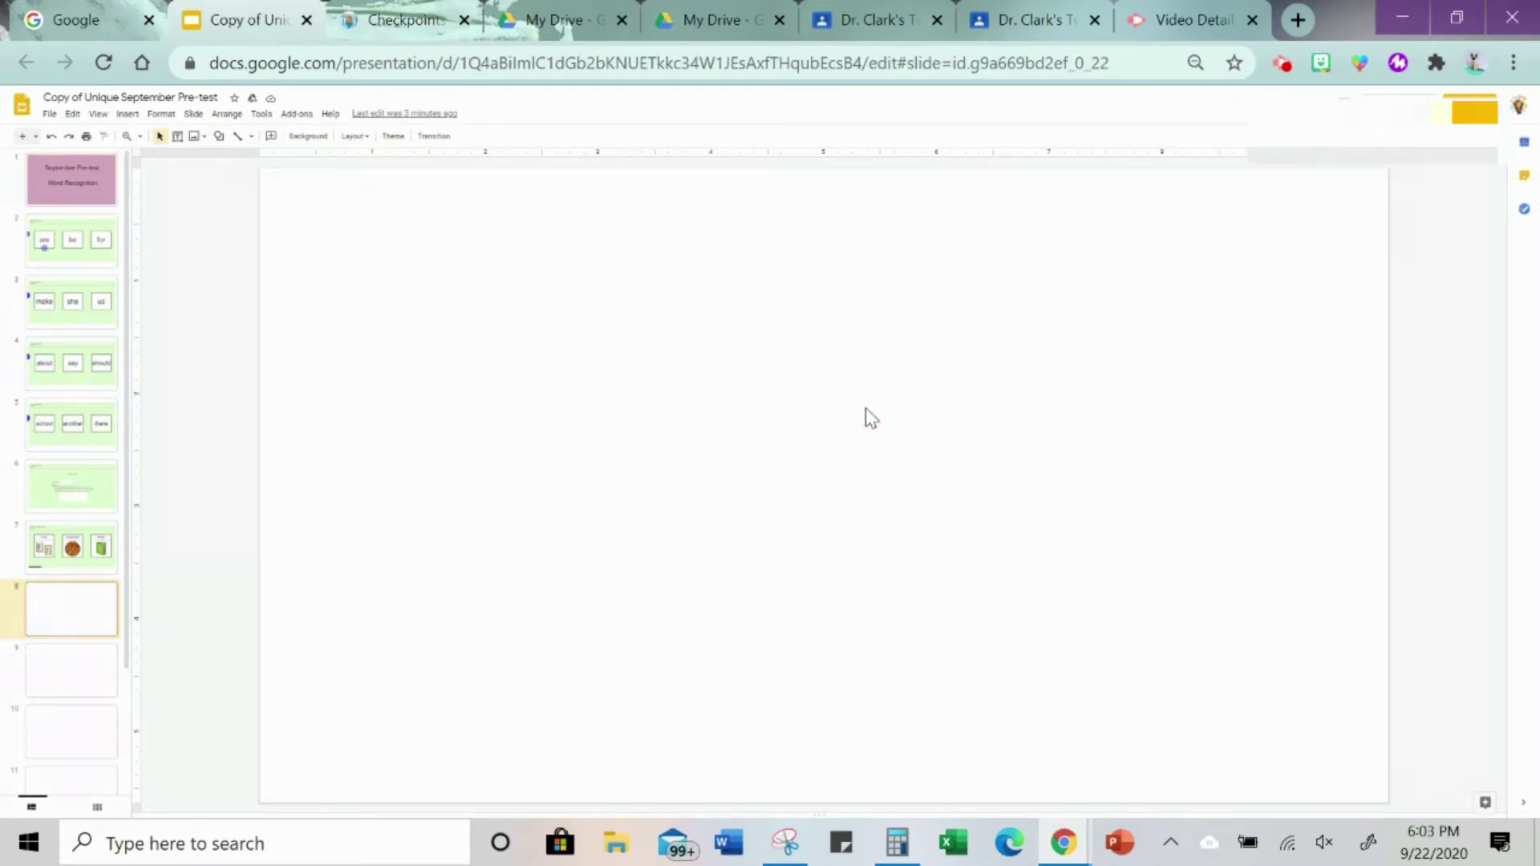
{"action": "key", "text": "ctrl+v"}
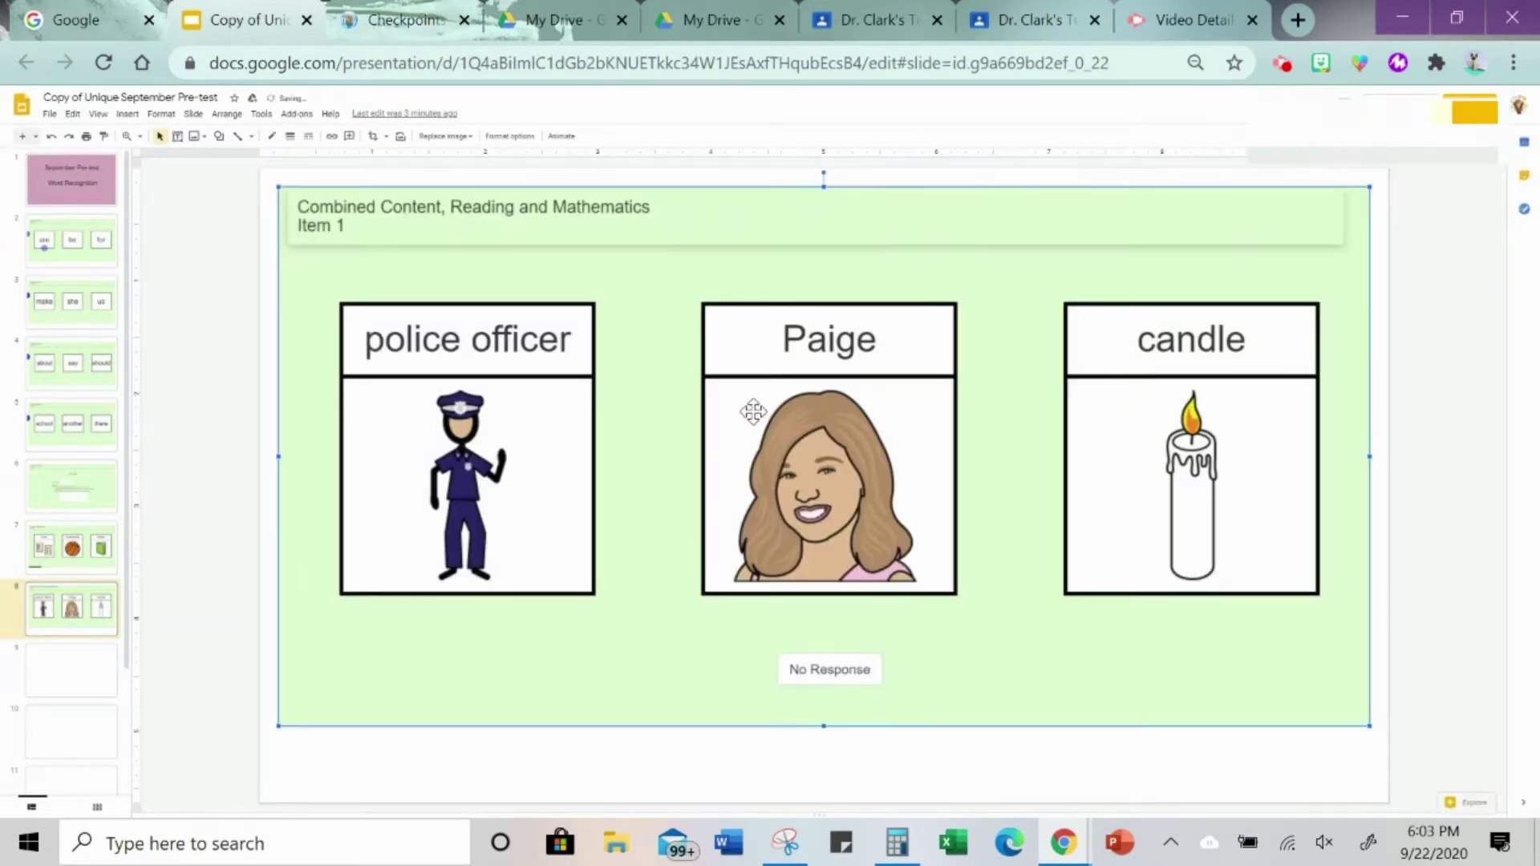
{"action": "key", "text": "Down"}
{"action": "key", "text": "Down"}
{"action": "key", "text": "Down"}
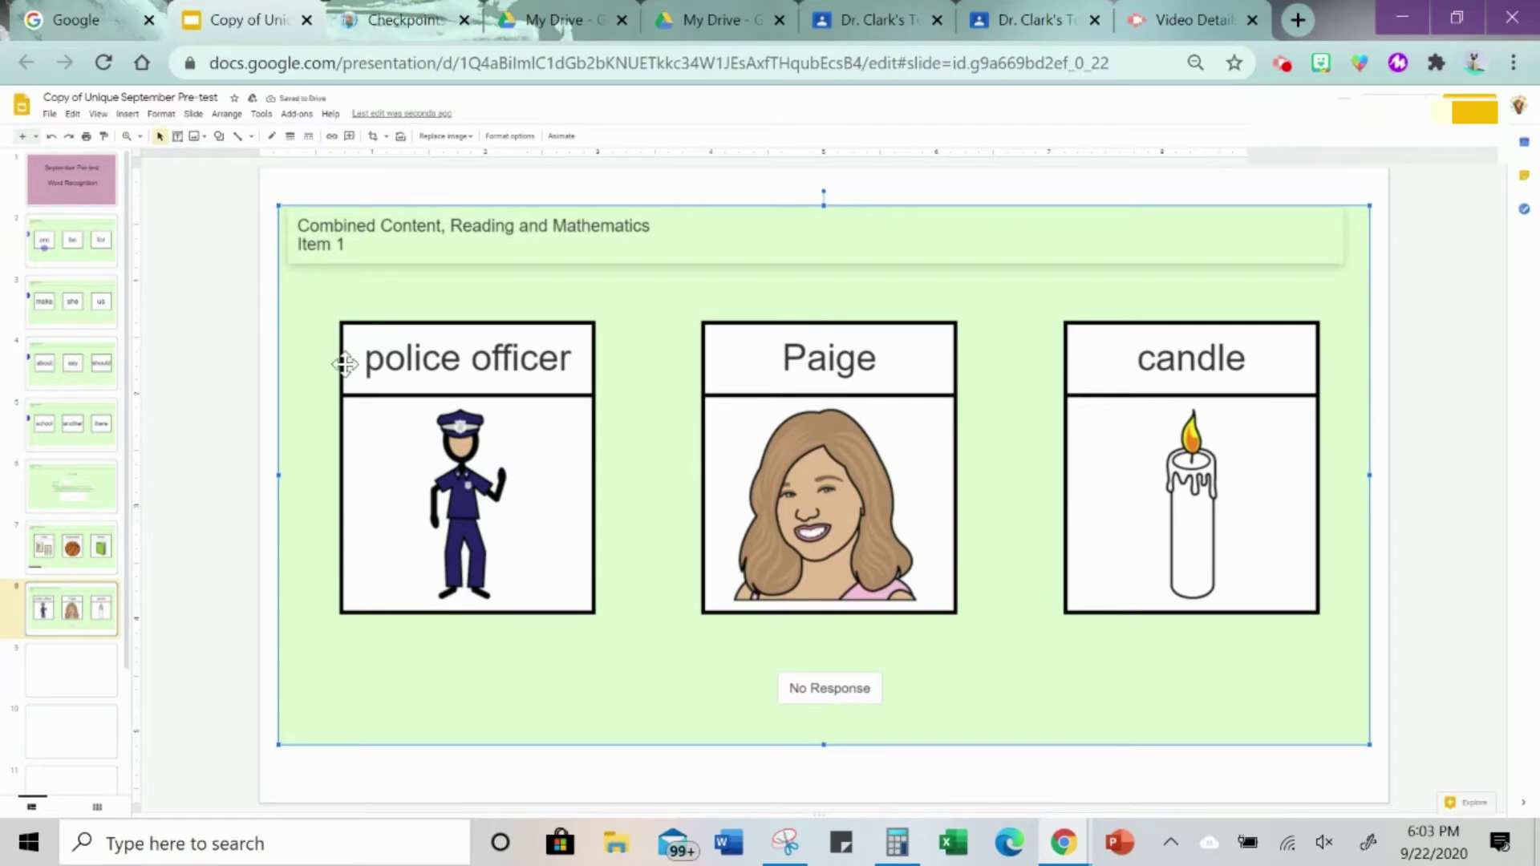
{"action": "left_click", "coordinate": [227, 344]}
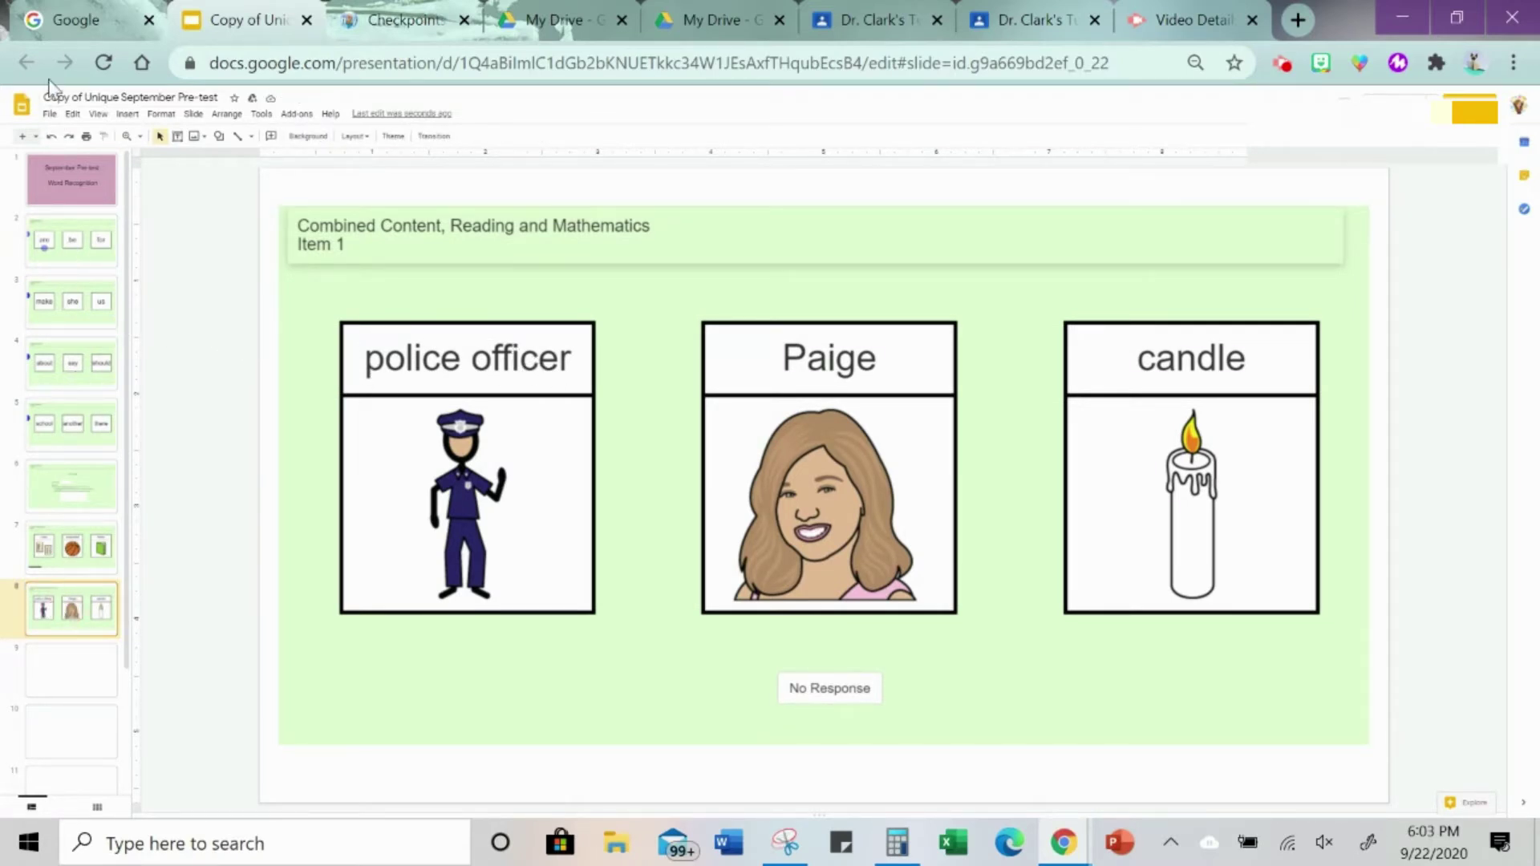
- Download the current slide 8 as a PNG image
{"action": "left_click", "coordinate": [49, 115]}
{"action": "mouse_move", "coordinate": [137, 277]}
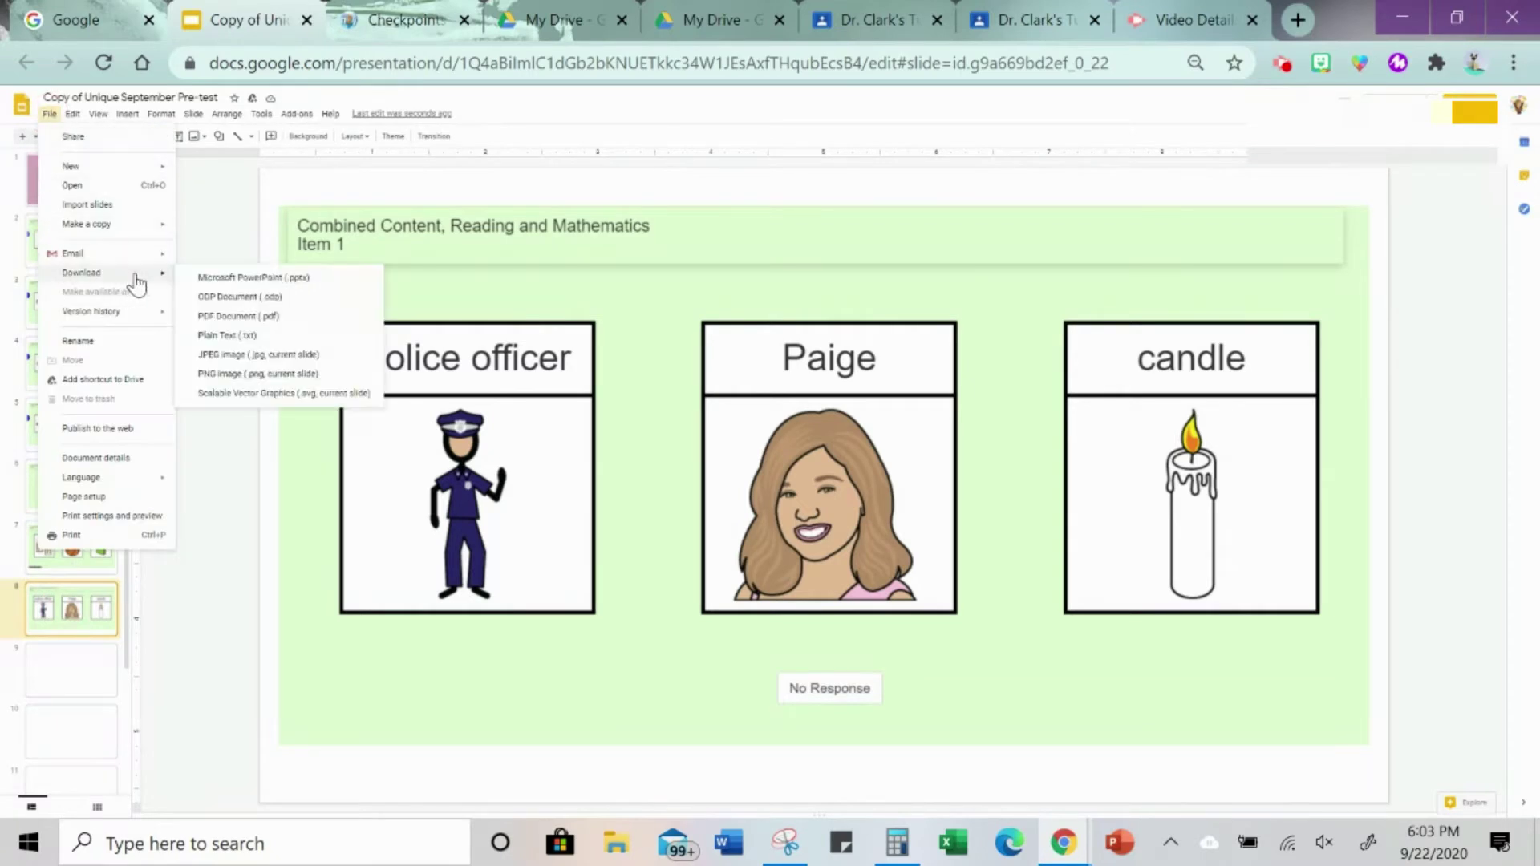
{"action": "left_click", "coordinate": [204, 376]}
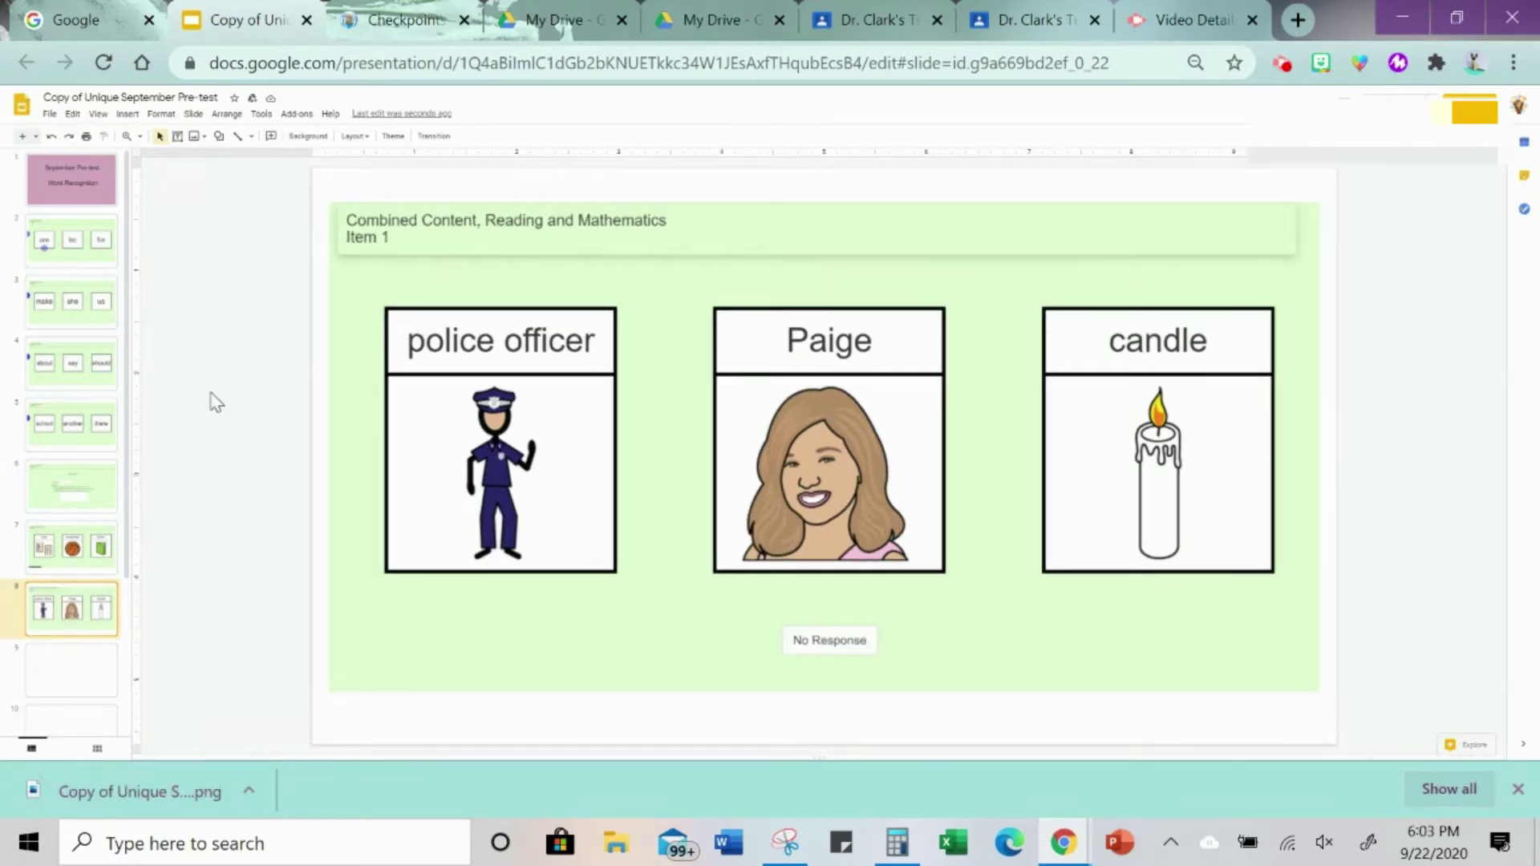
- Set the downloaded PNG as the background image of slide 8
{"action": "left_click", "coordinate": [308, 135]}
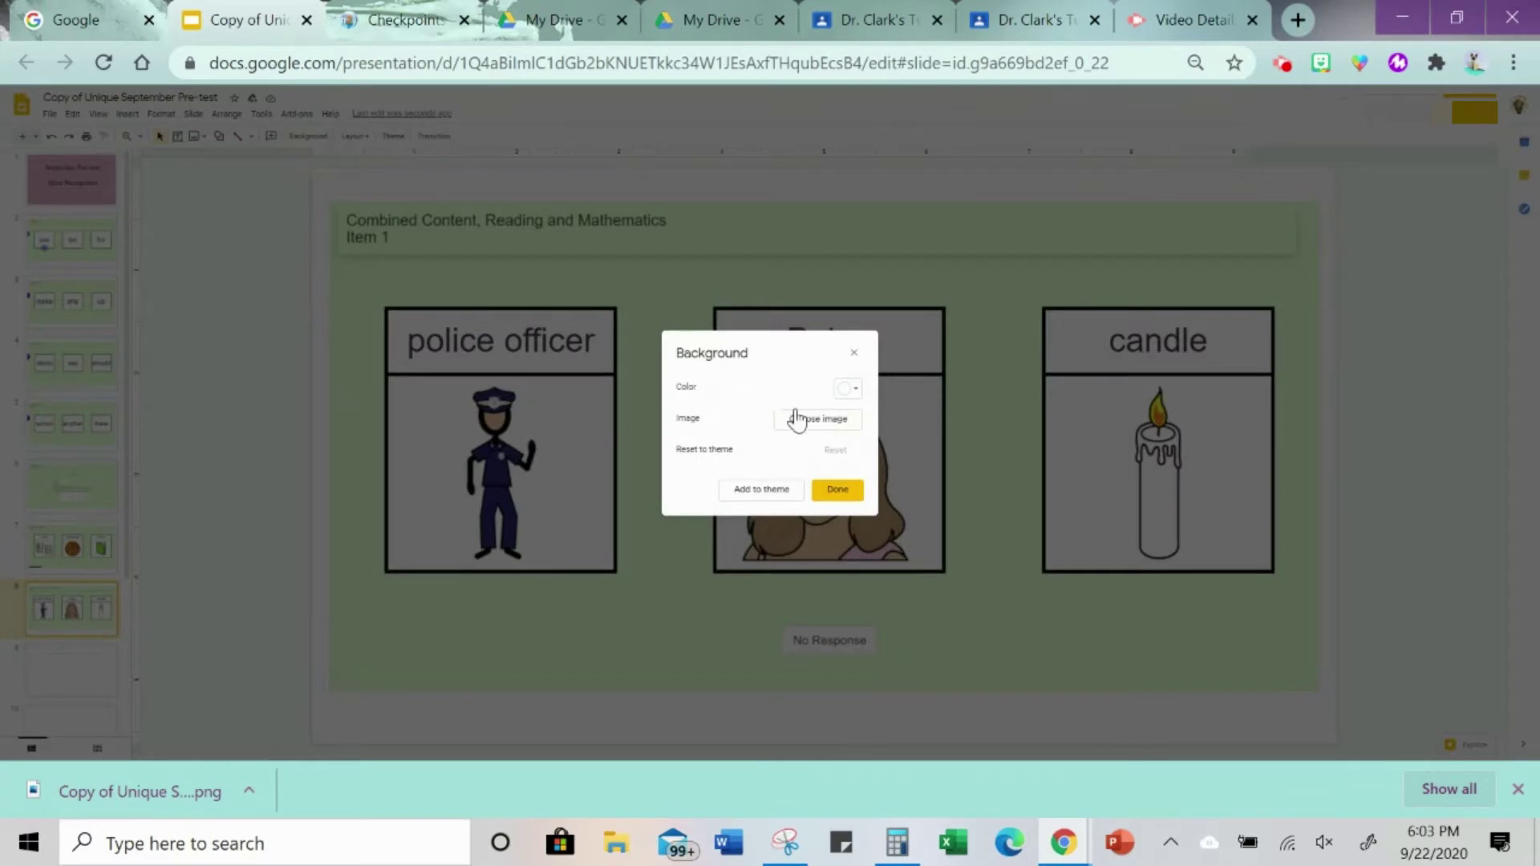
{"action": "left_click", "coordinate": [798, 419]}
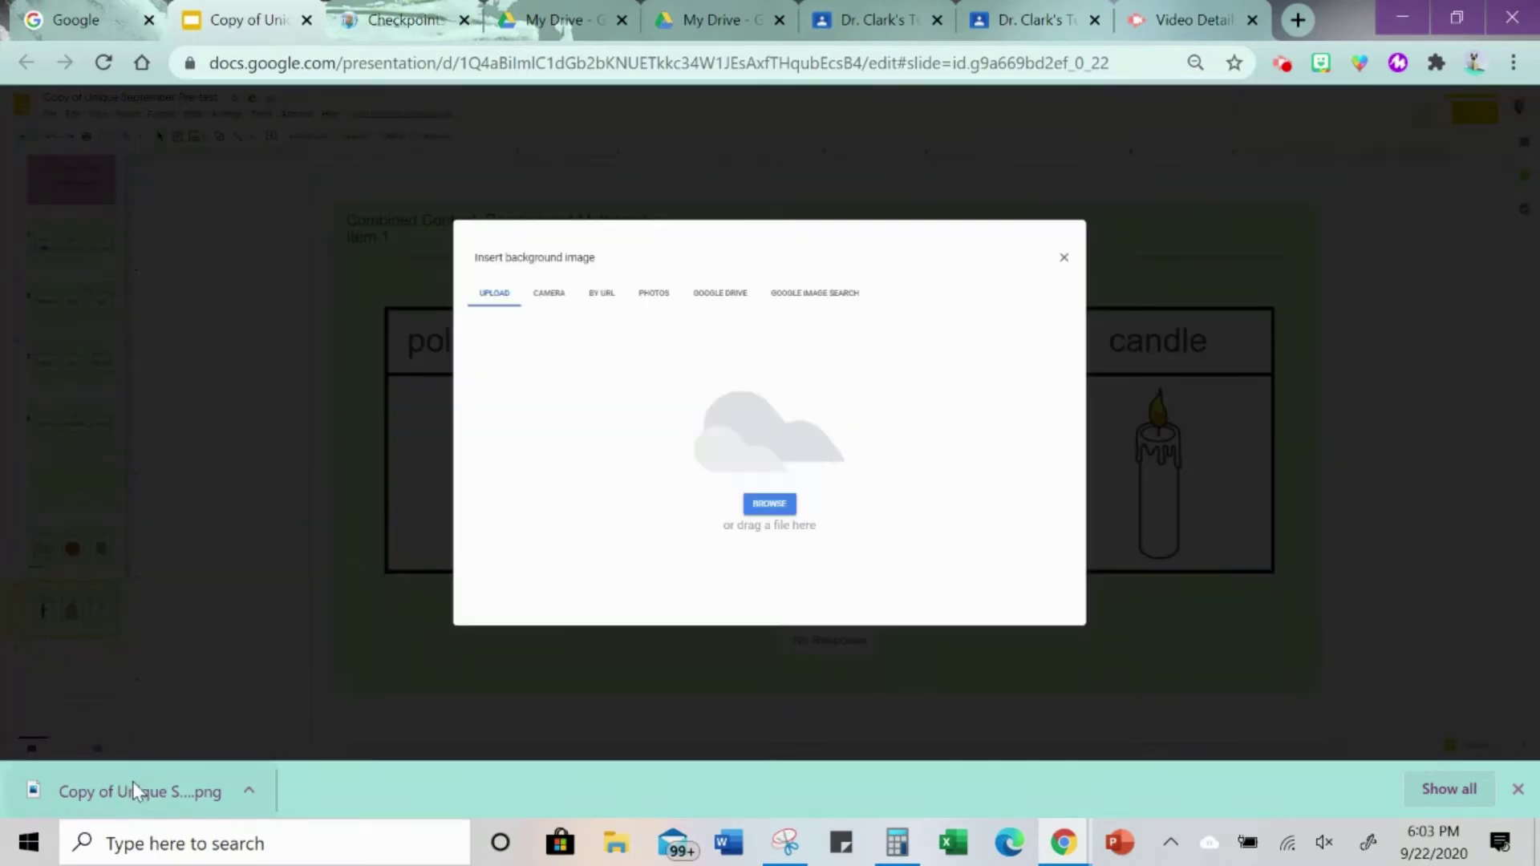
{"action": "left_click_drag", "start_coordinate": [132, 782], "coordinate": [812, 360]}
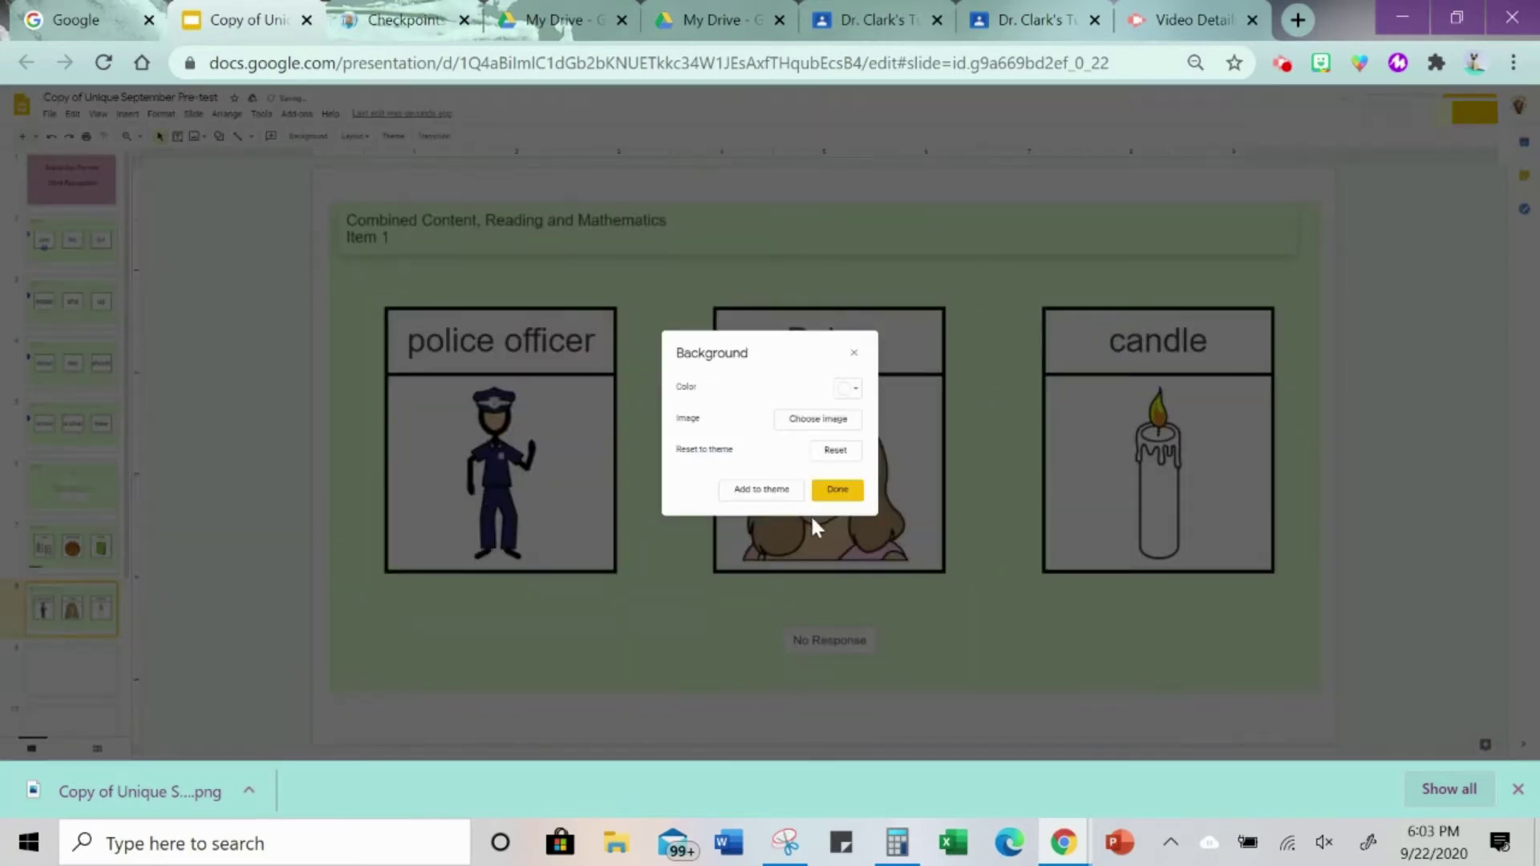
{"action": "left_click", "coordinate": [835, 490]}
- Delete the pasted snip from slide 8, close the downloads bar, and go to blank slide 9
{"action": "left_click", "coordinate": [714, 469]}
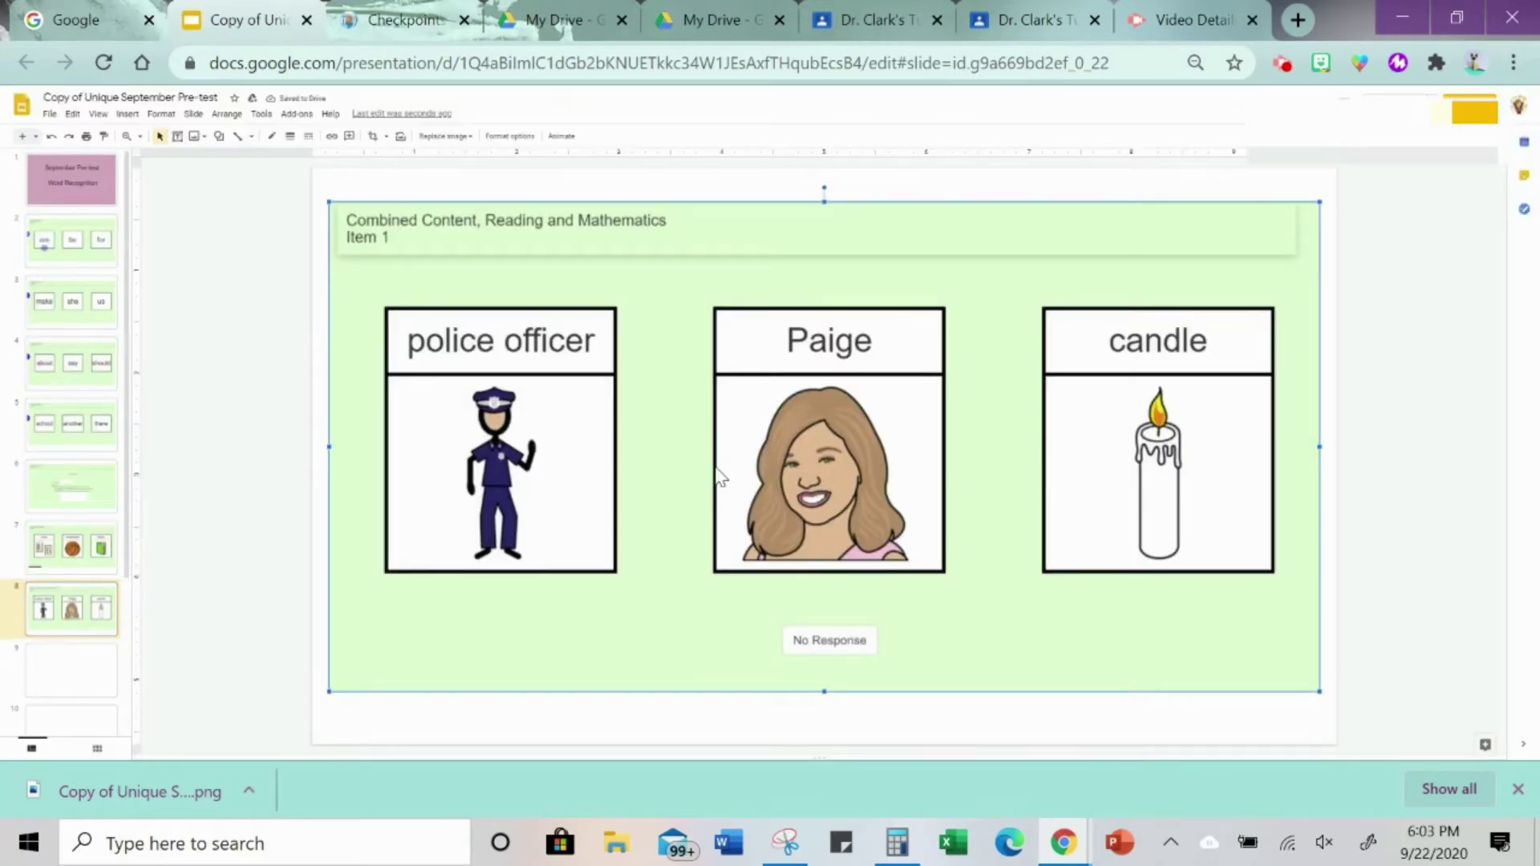
{"action": "key", "text": "Delete"}
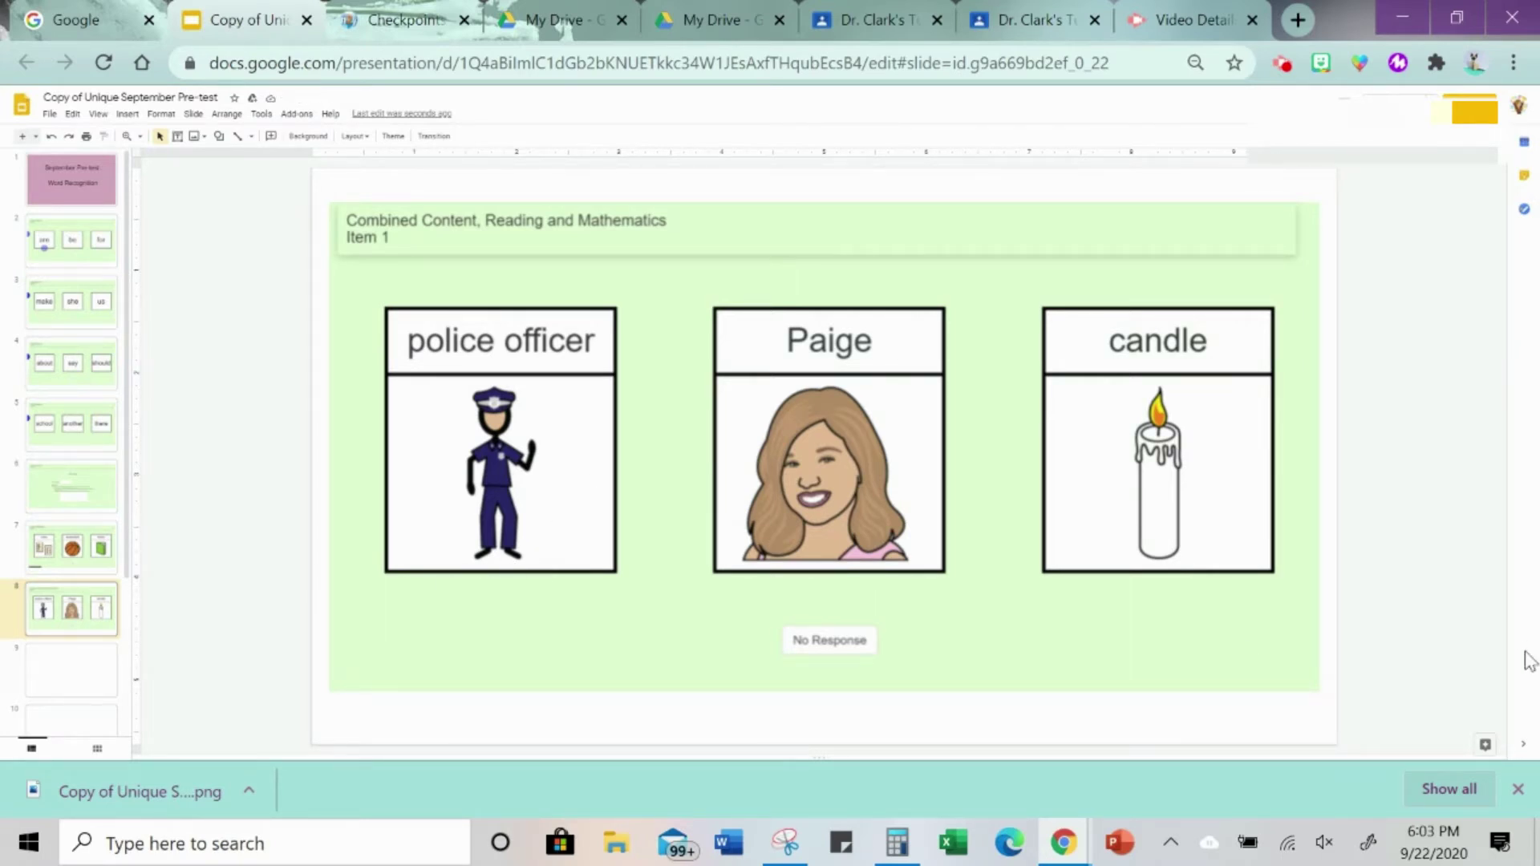
{"action": "left_click", "coordinate": [1518, 791]}
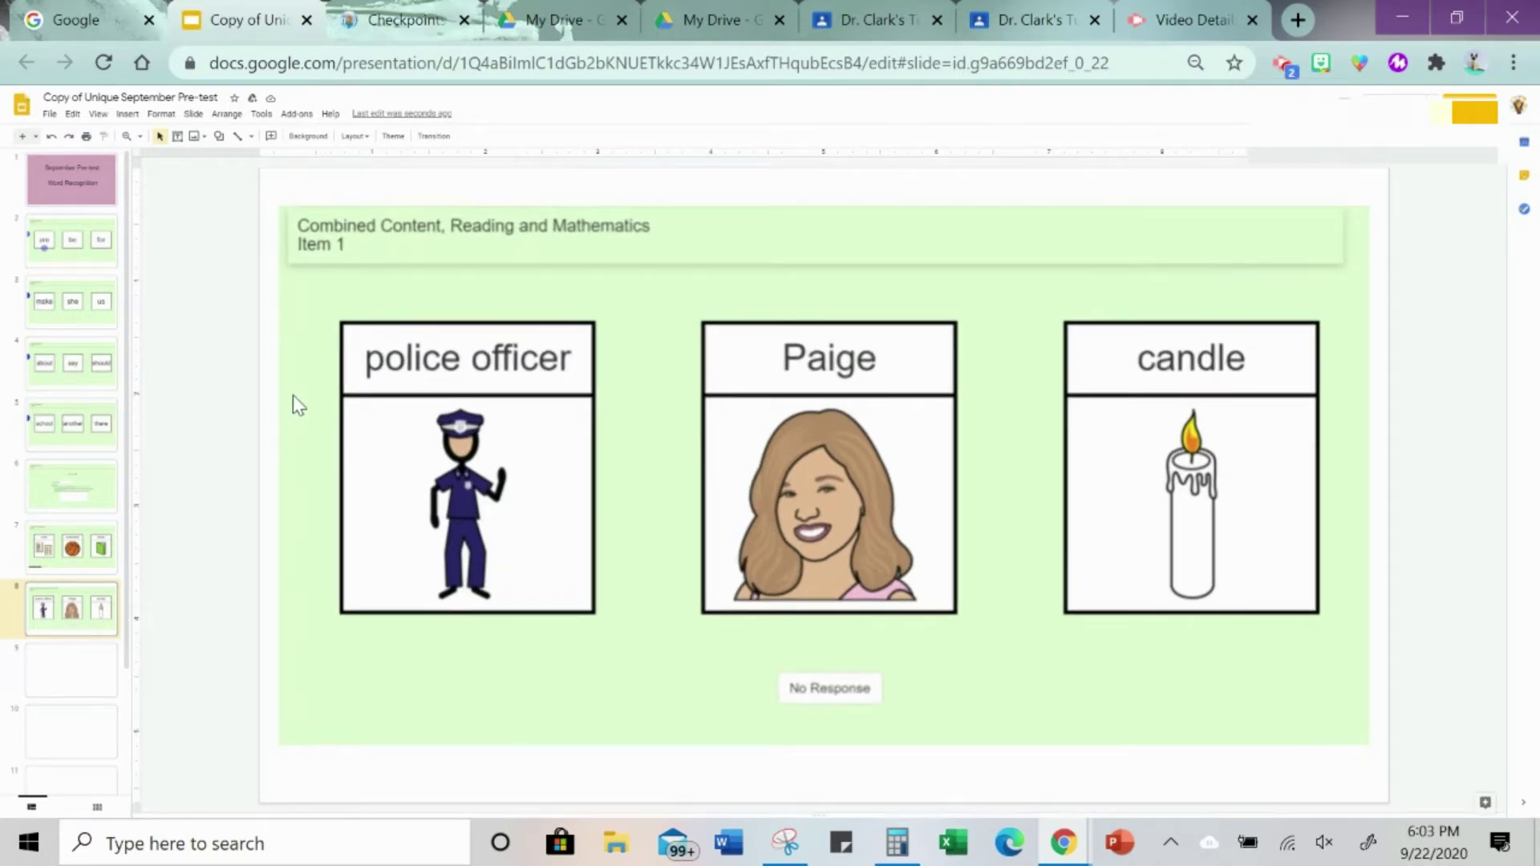
{"action": "key", "text": "Down"}
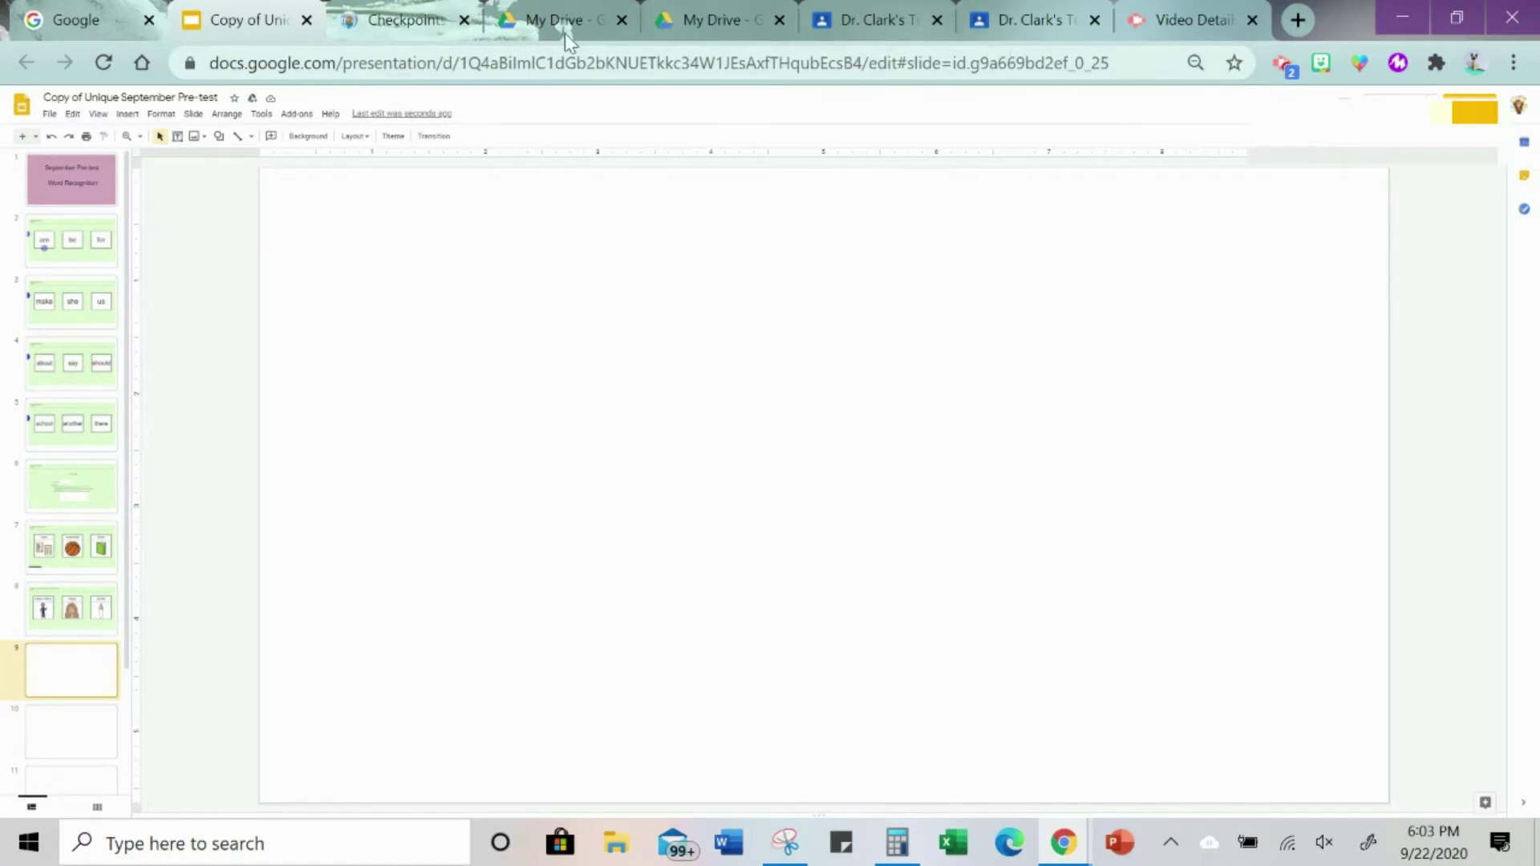
- Switch to the checkpoint test, review the Item 1 directions, and choose Paige as the answer to advance to Item 2
{"action": "left_click", "coordinate": [379, 26]}
{"action": "scroll", "coordinate": [782, 397], "scroll_direction": "down", "scroll_amount": 3}
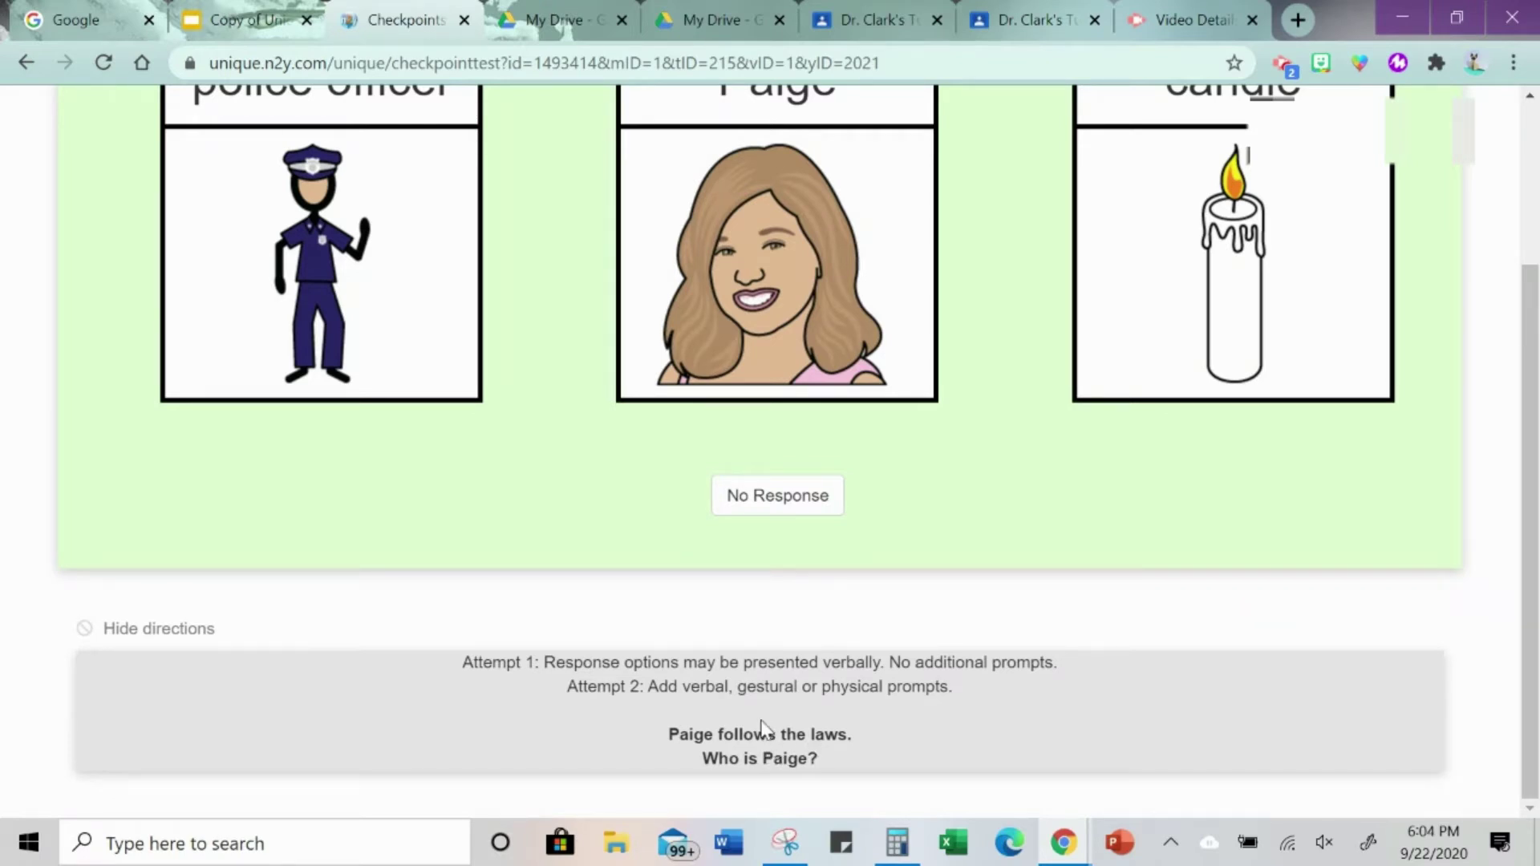
{"action": "scroll", "coordinate": [788, 670], "scroll_direction": "up", "scroll_amount": 3}
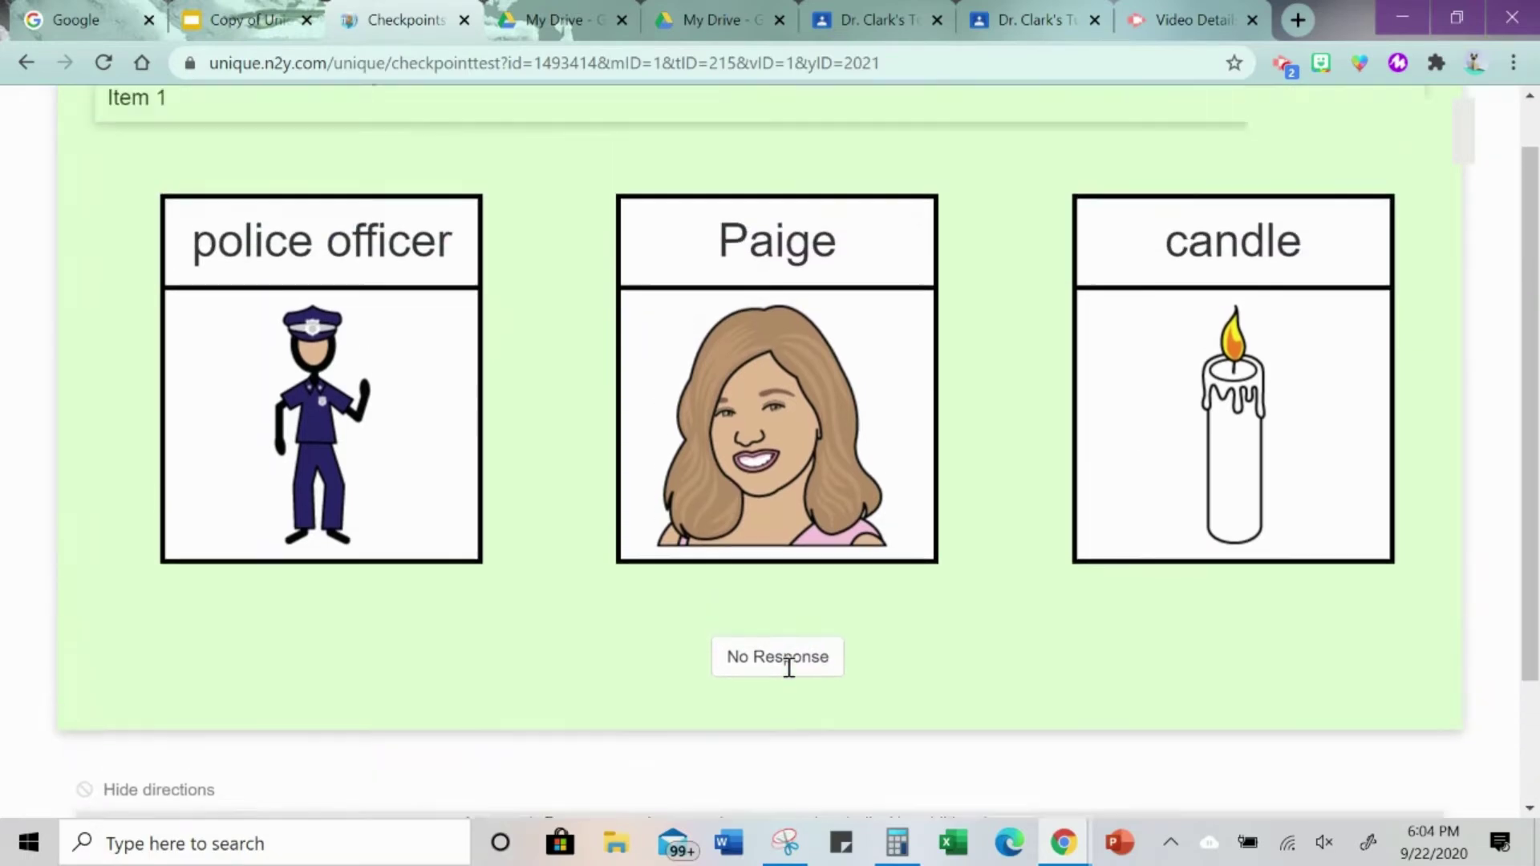
{"action": "scroll", "coordinate": [783, 694], "scroll_direction": "down", "scroll_amount": 3}
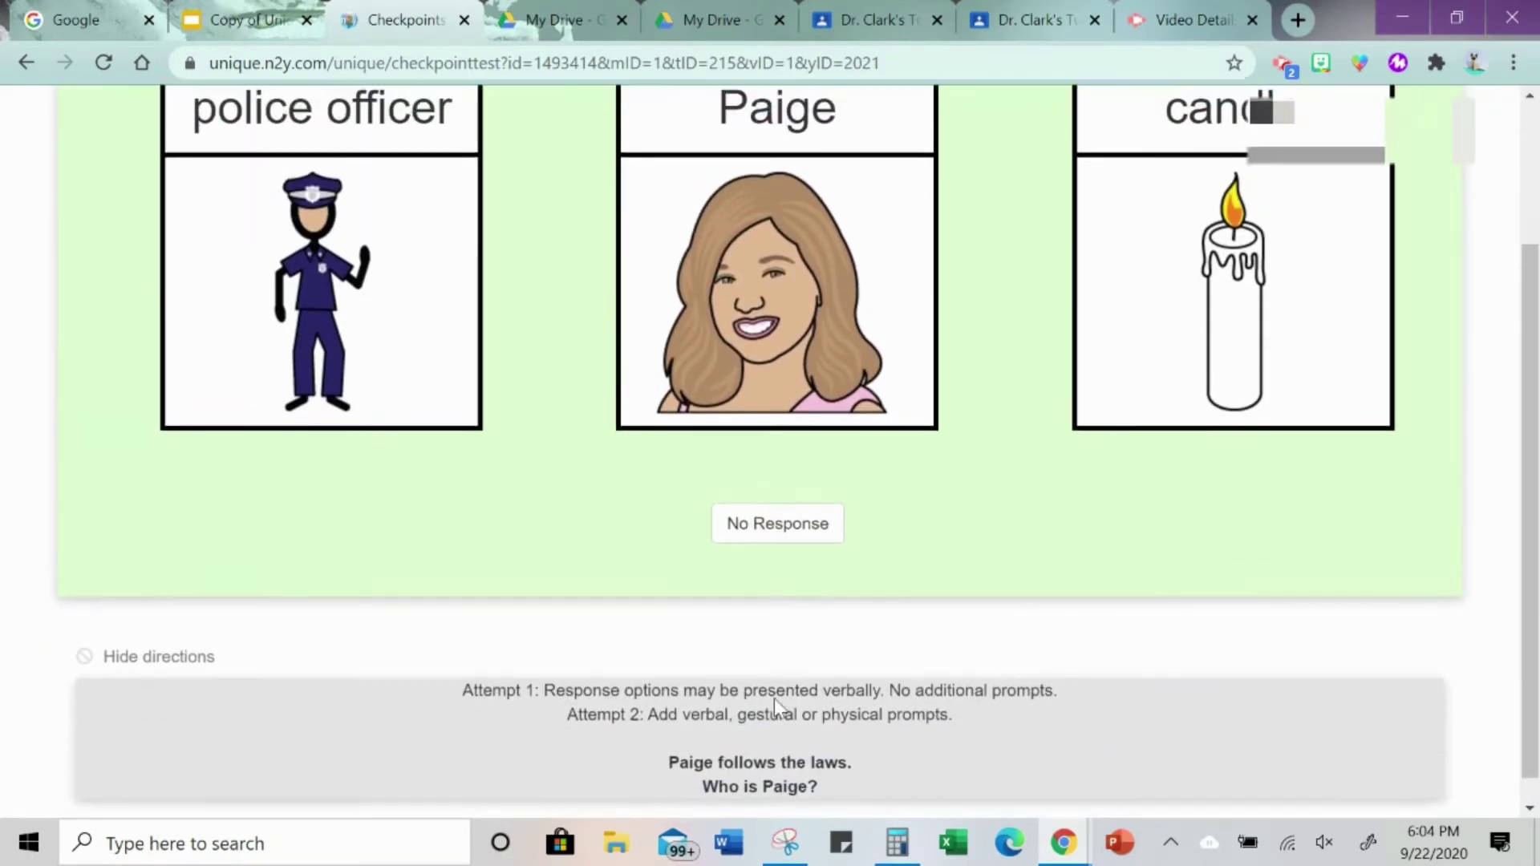
{"action": "scroll", "coordinate": [770, 702], "scroll_direction": "up", "scroll_amount": 3}
{"action": "left_click", "coordinate": [782, 521]}
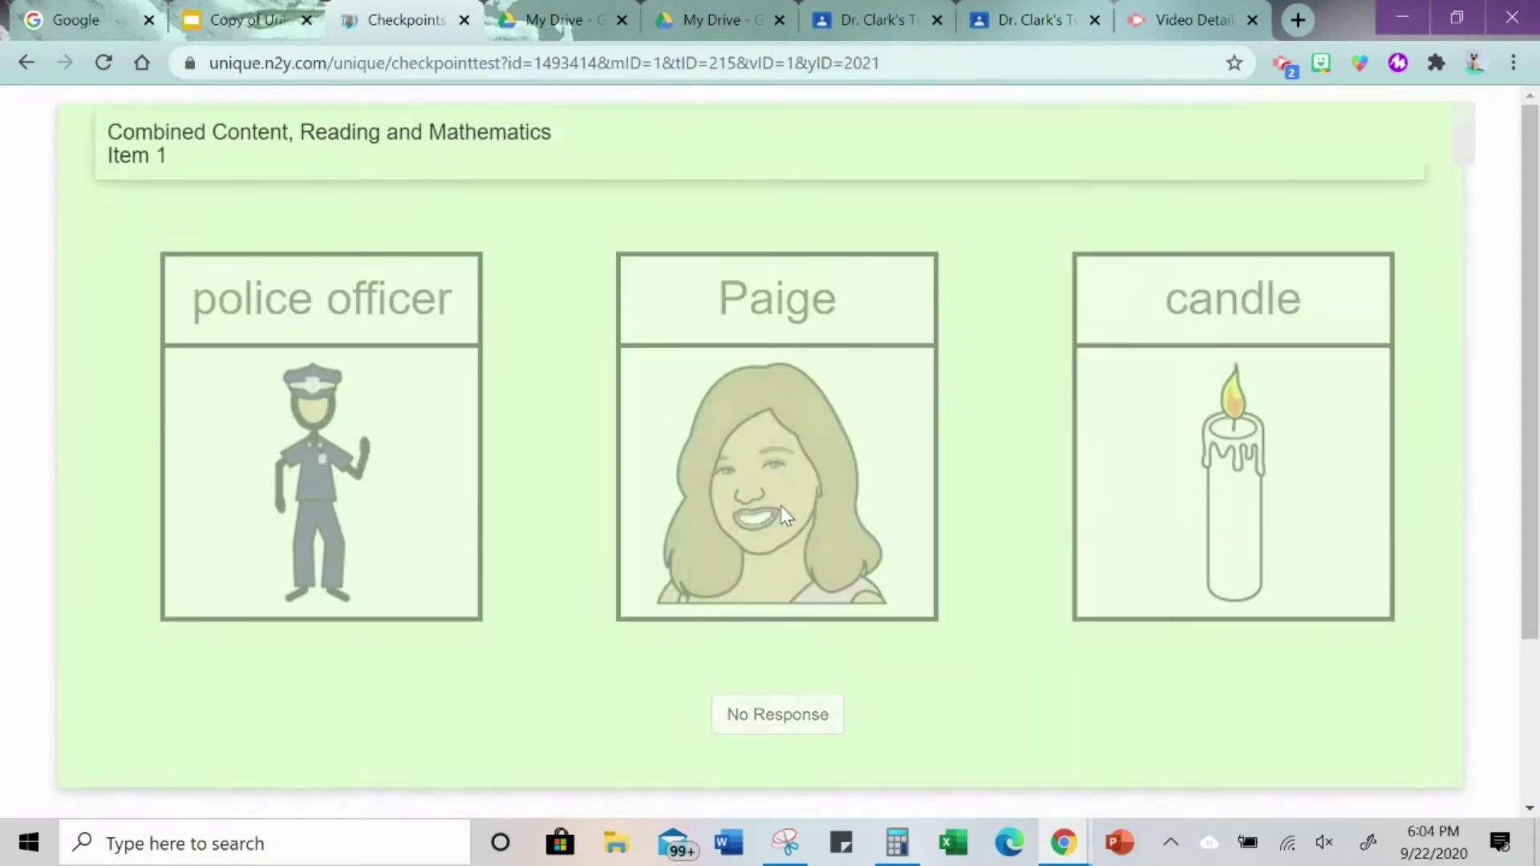
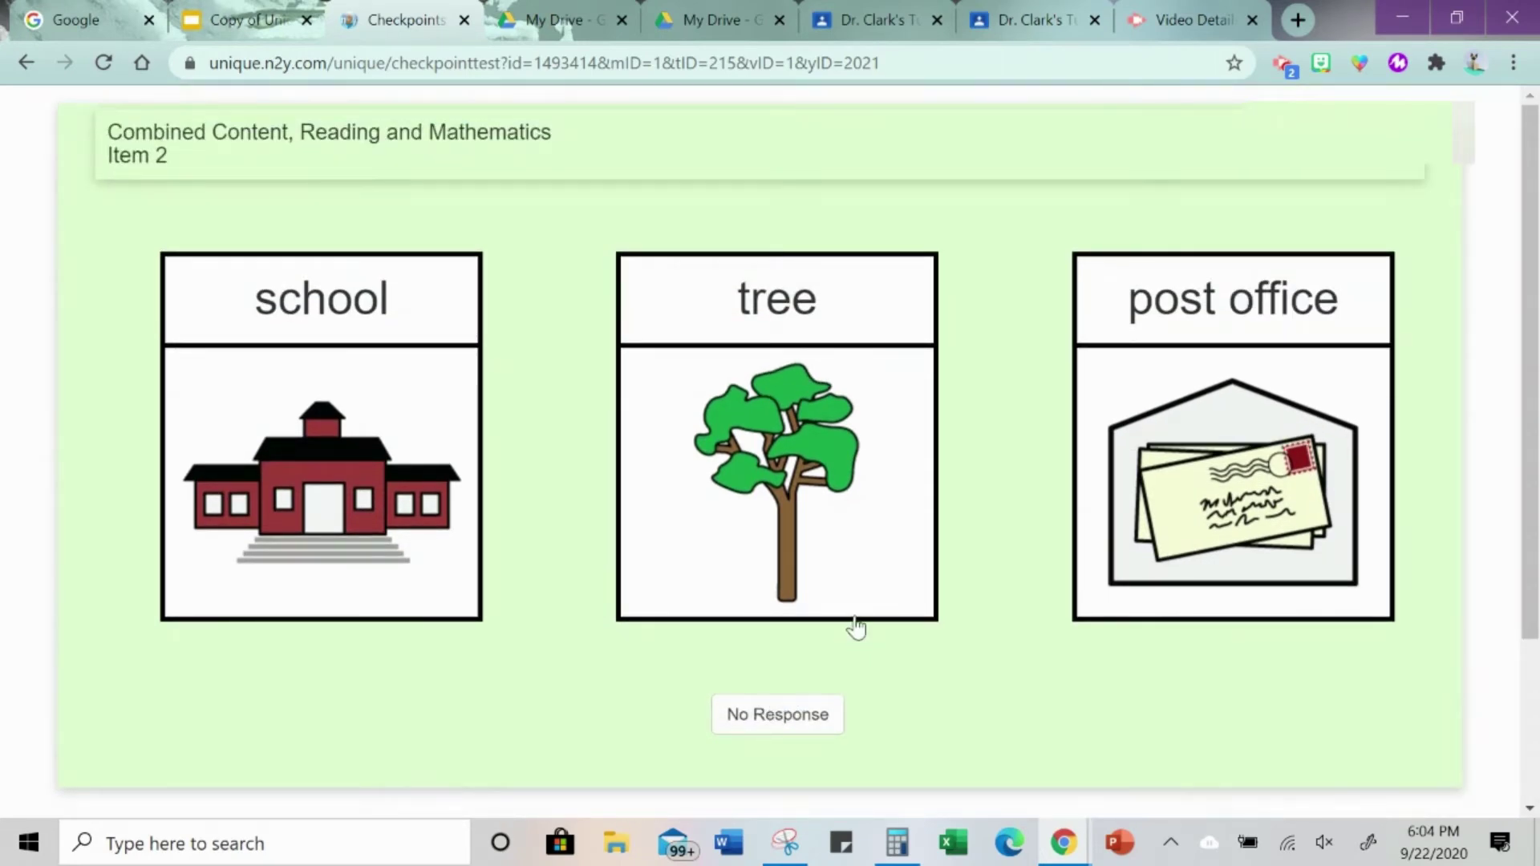
- Capture the whole green Item 2 question area, including the school, tree and post office cards, with Snipping Tool
{"action": "mouse_move", "coordinate": [783, 848]}
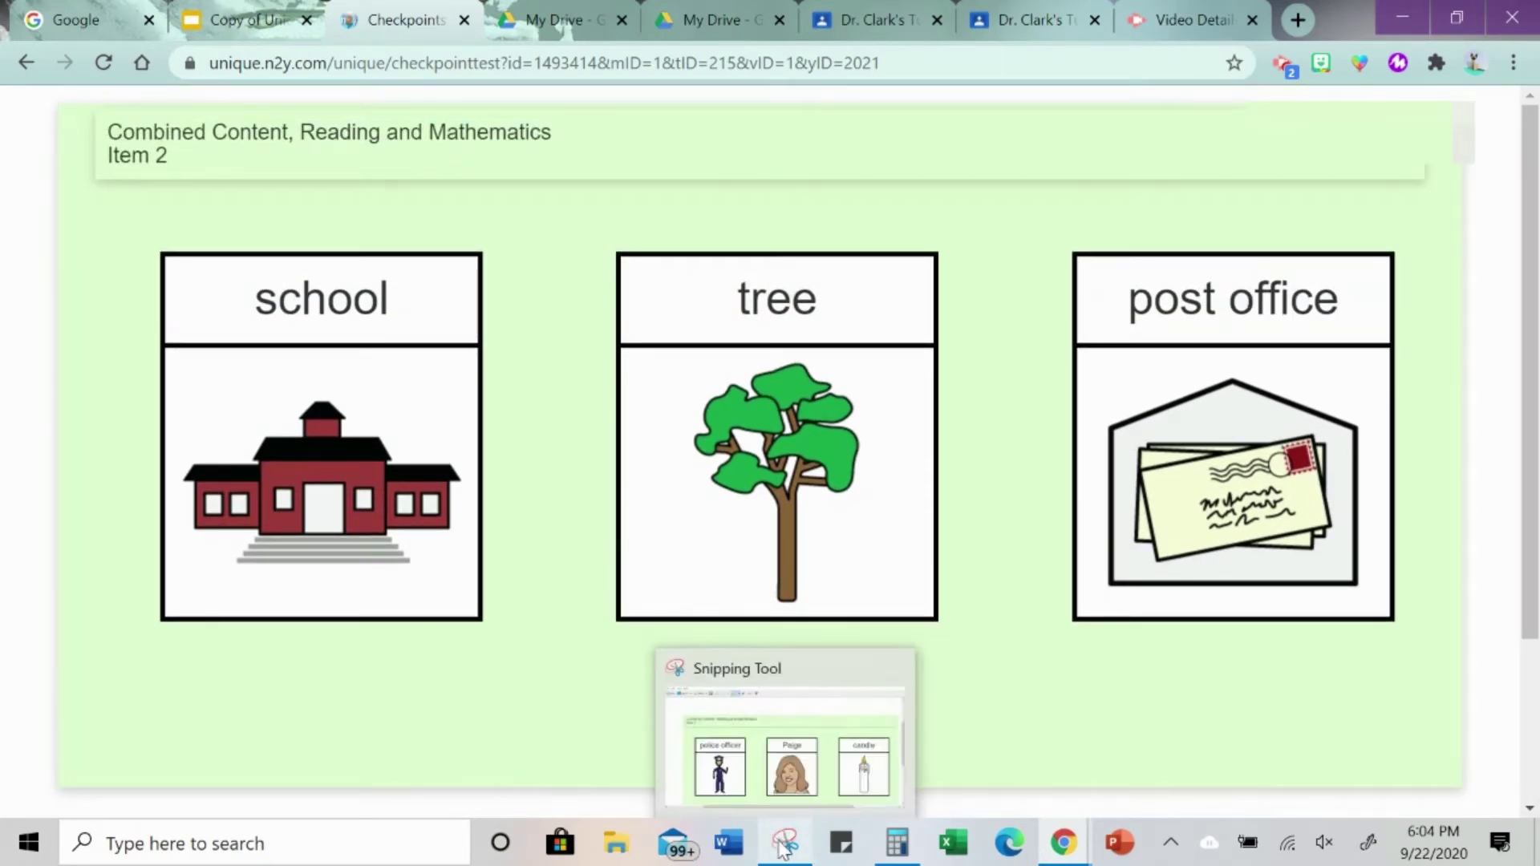
{"action": "left_click", "coordinate": [783, 848]}
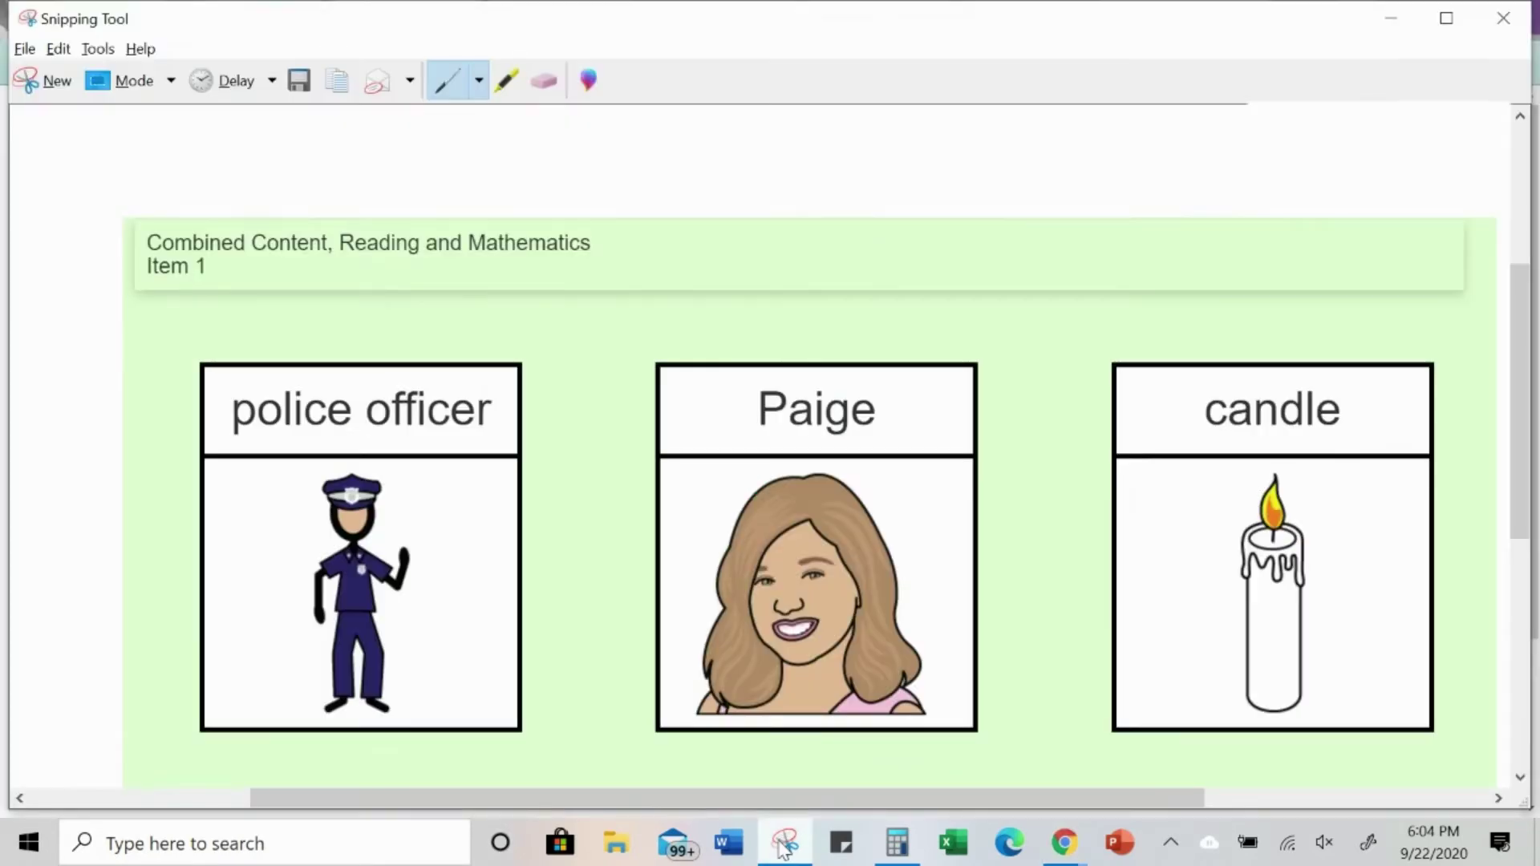
{"action": "key", "text": "ctrl+n"}
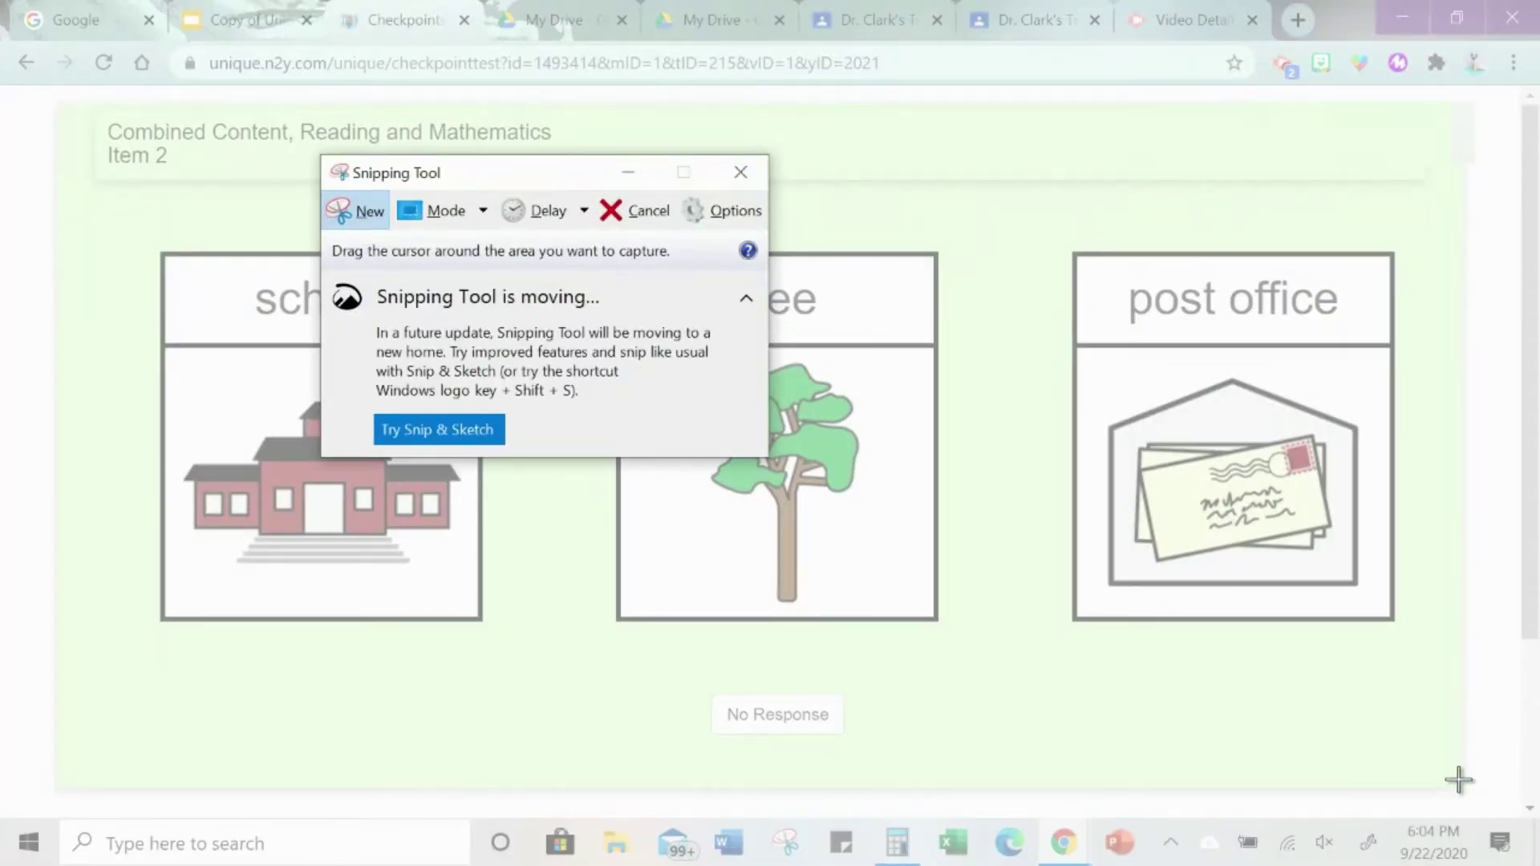
{"action": "left_click_drag", "start_coordinate": [1458, 784], "coordinate": [70, 102]}
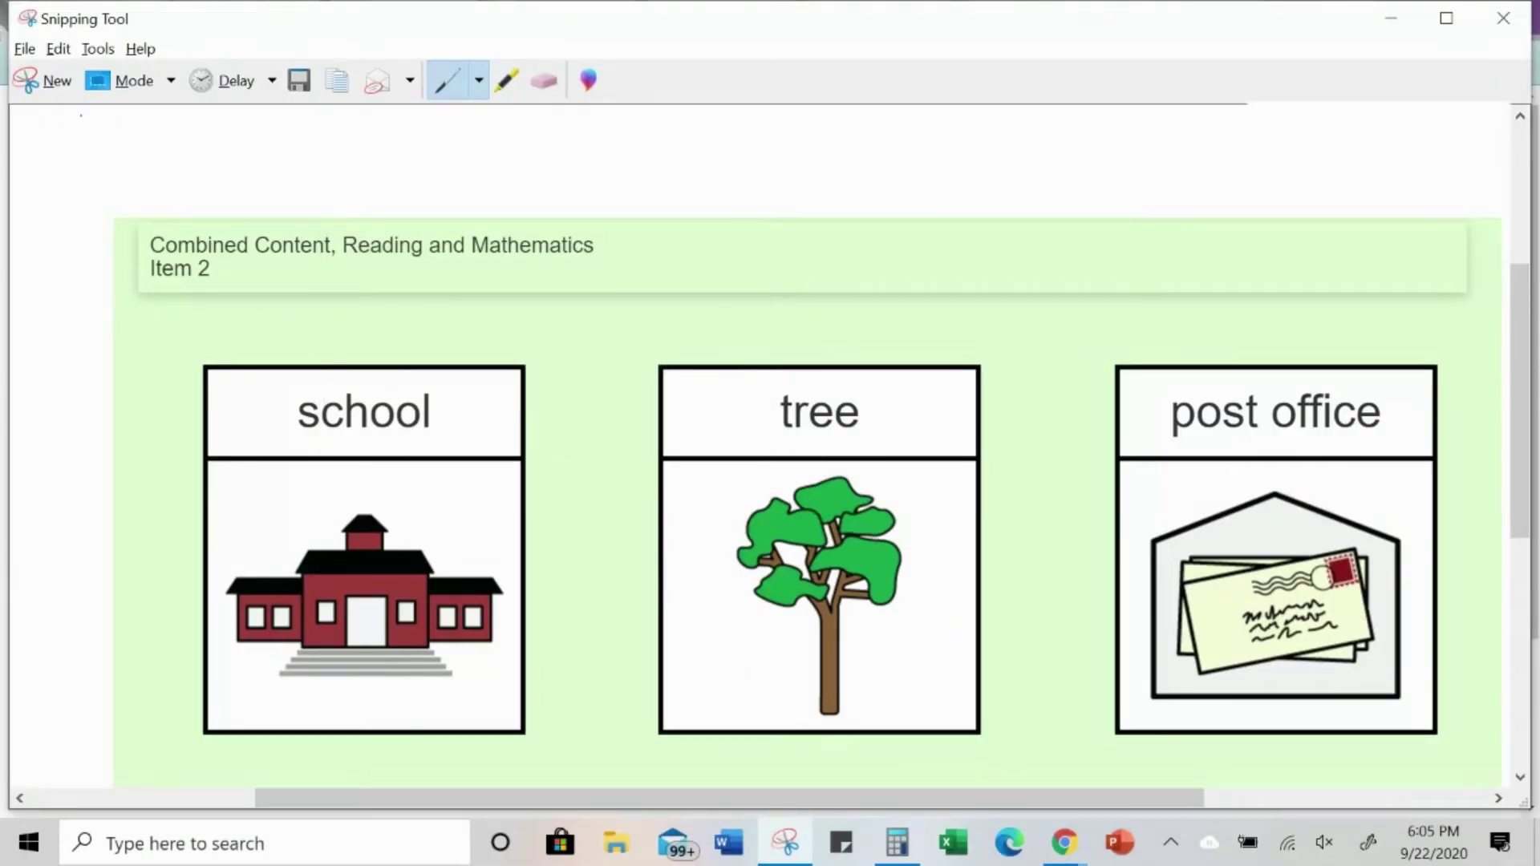
- Return to the Google Slides pre-test and paste the Item 2 snip onto blank slide 9
{"action": "key", "text": "alt+Tab"}
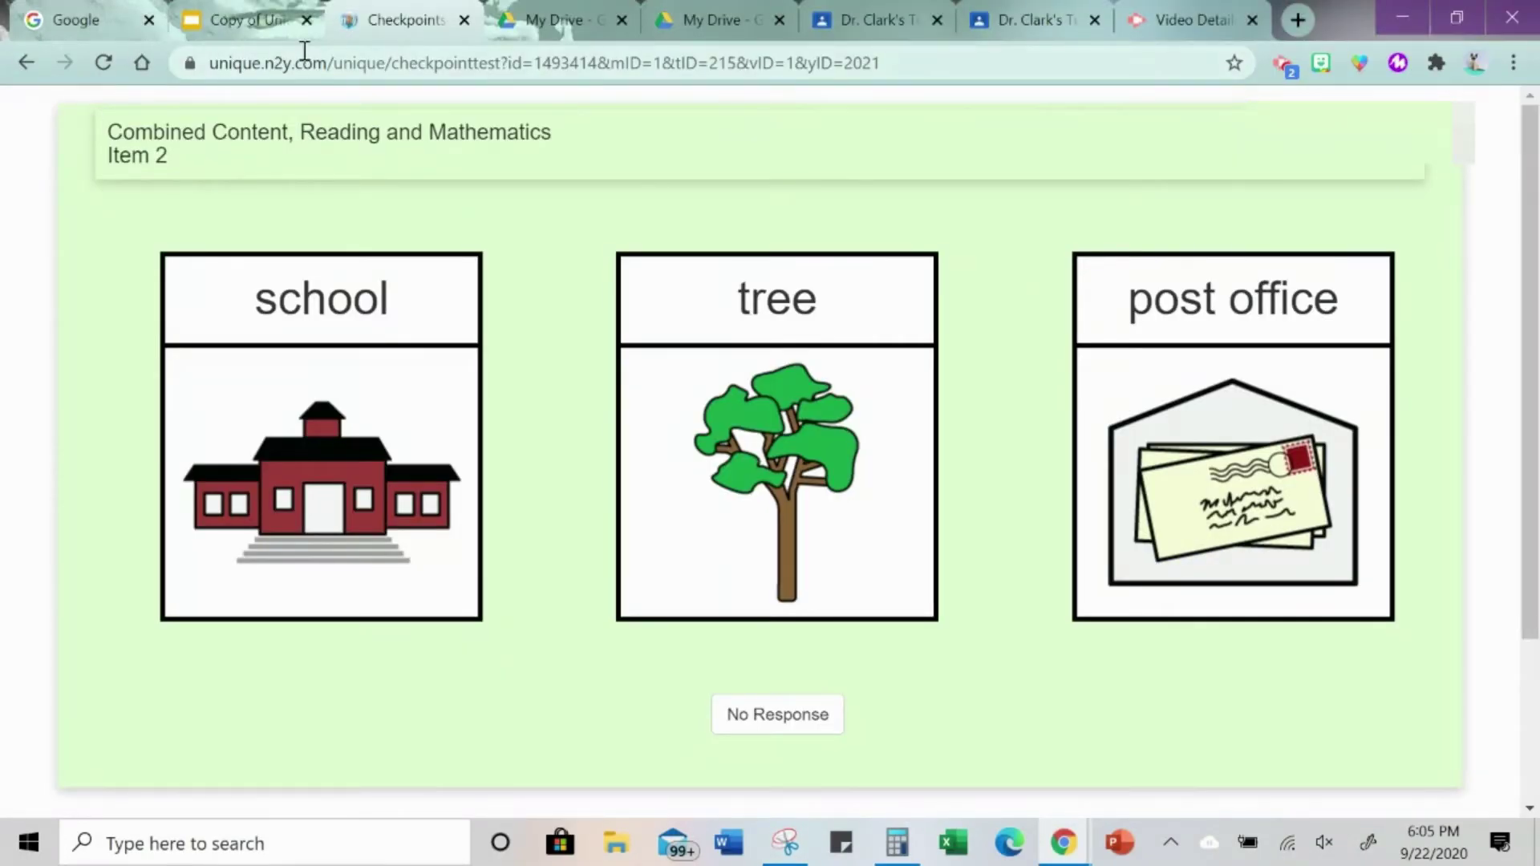
{"action": "left_click", "coordinate": [254, 23]}
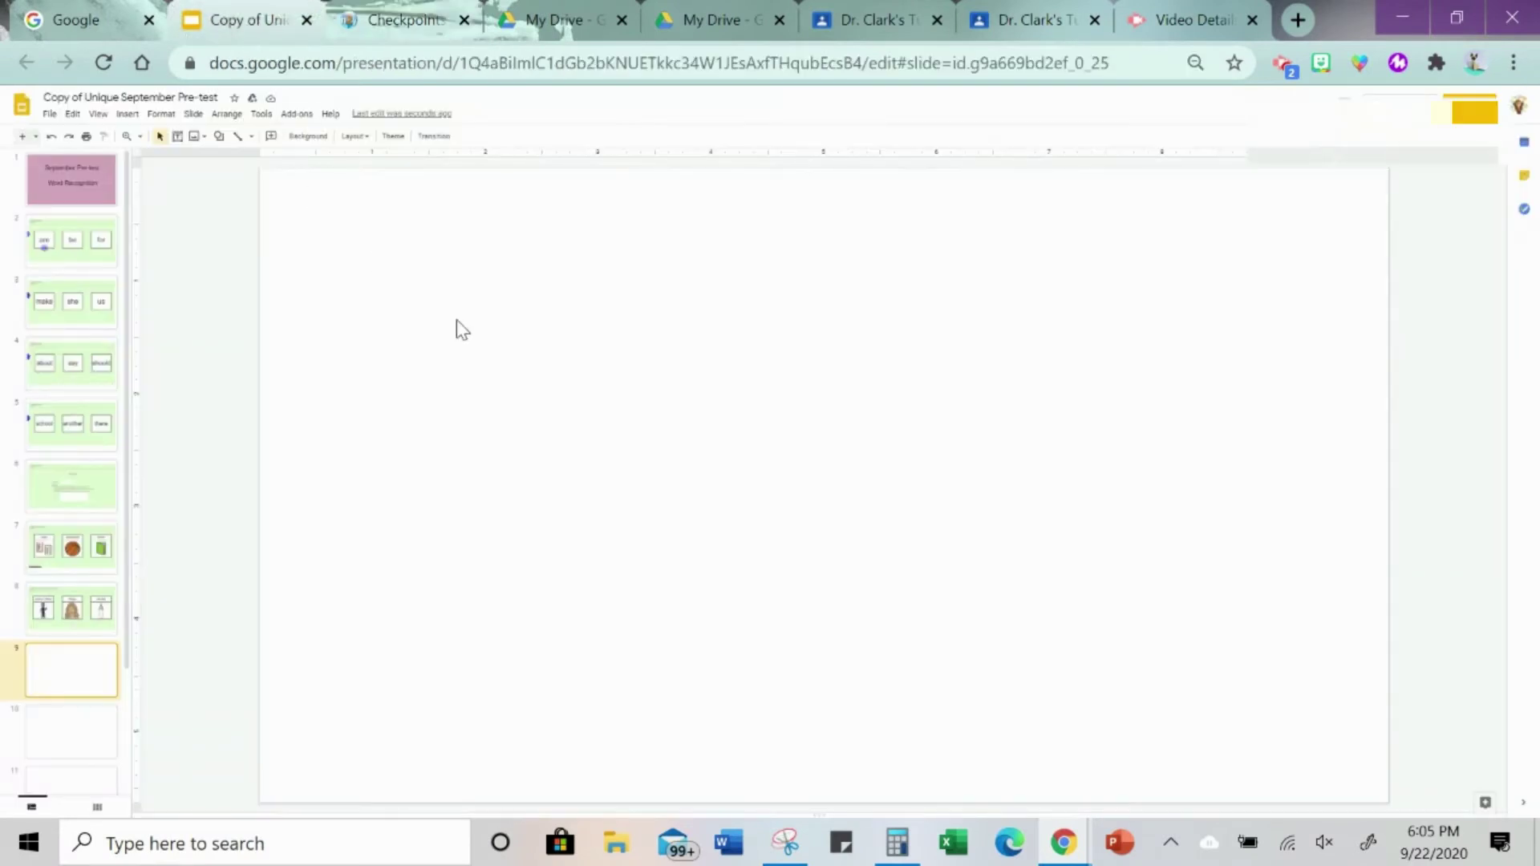
{"action": "key", "text": "ctrl+v"}
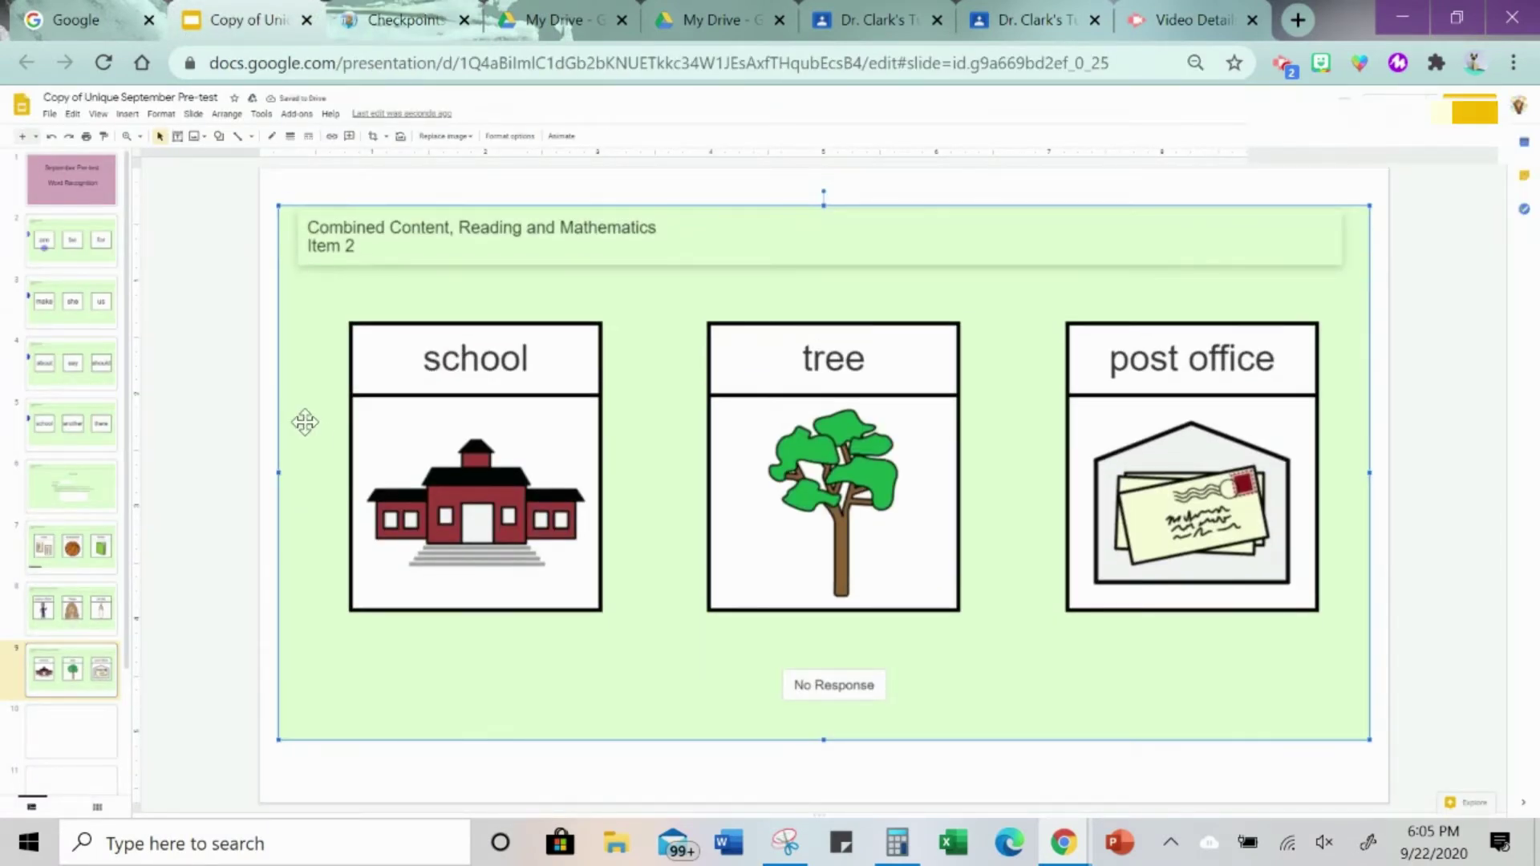
{"action": "left_click", "coordinate": [272, 437]}
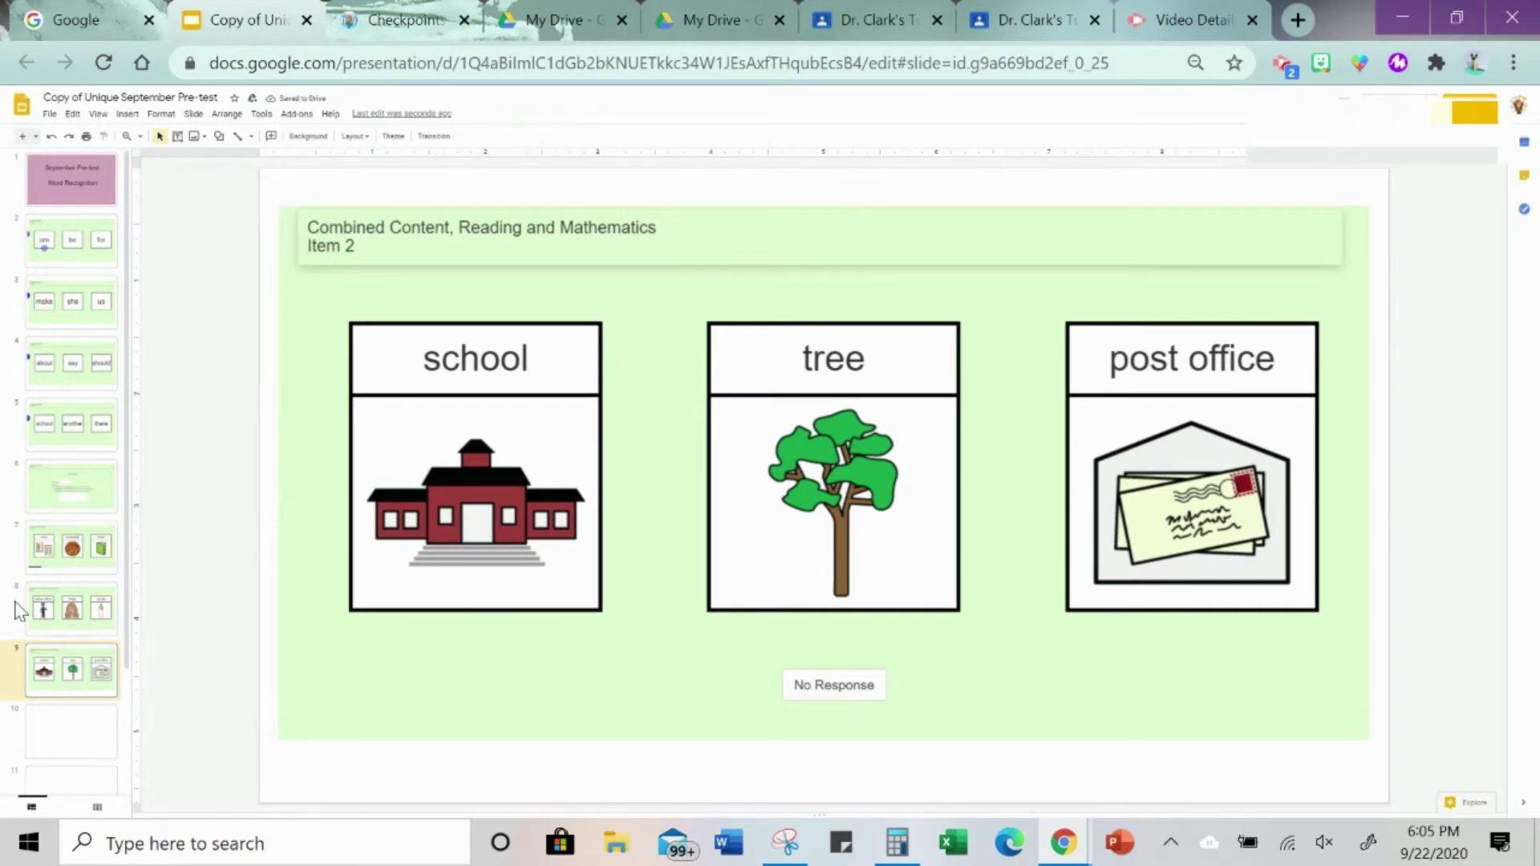
- Download the current slide 9 as a PNG image
{"action": "left_click", "coordinate": [50, 114]}
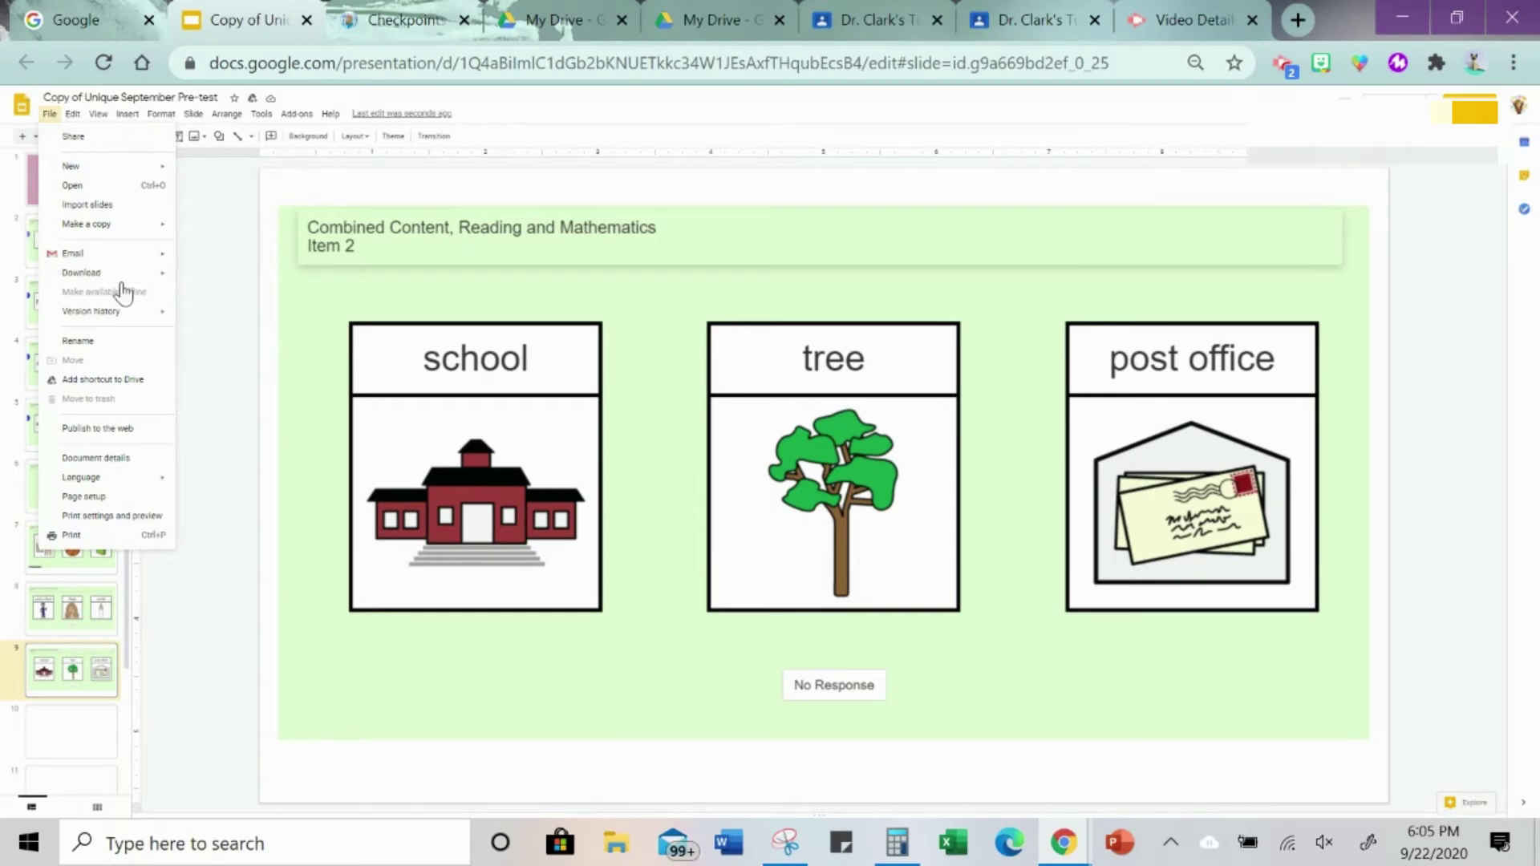
{"action": "mouse_move", "coordinate": [128, 273]}
{"action": "left_click", "coordinate": [206, 375]}
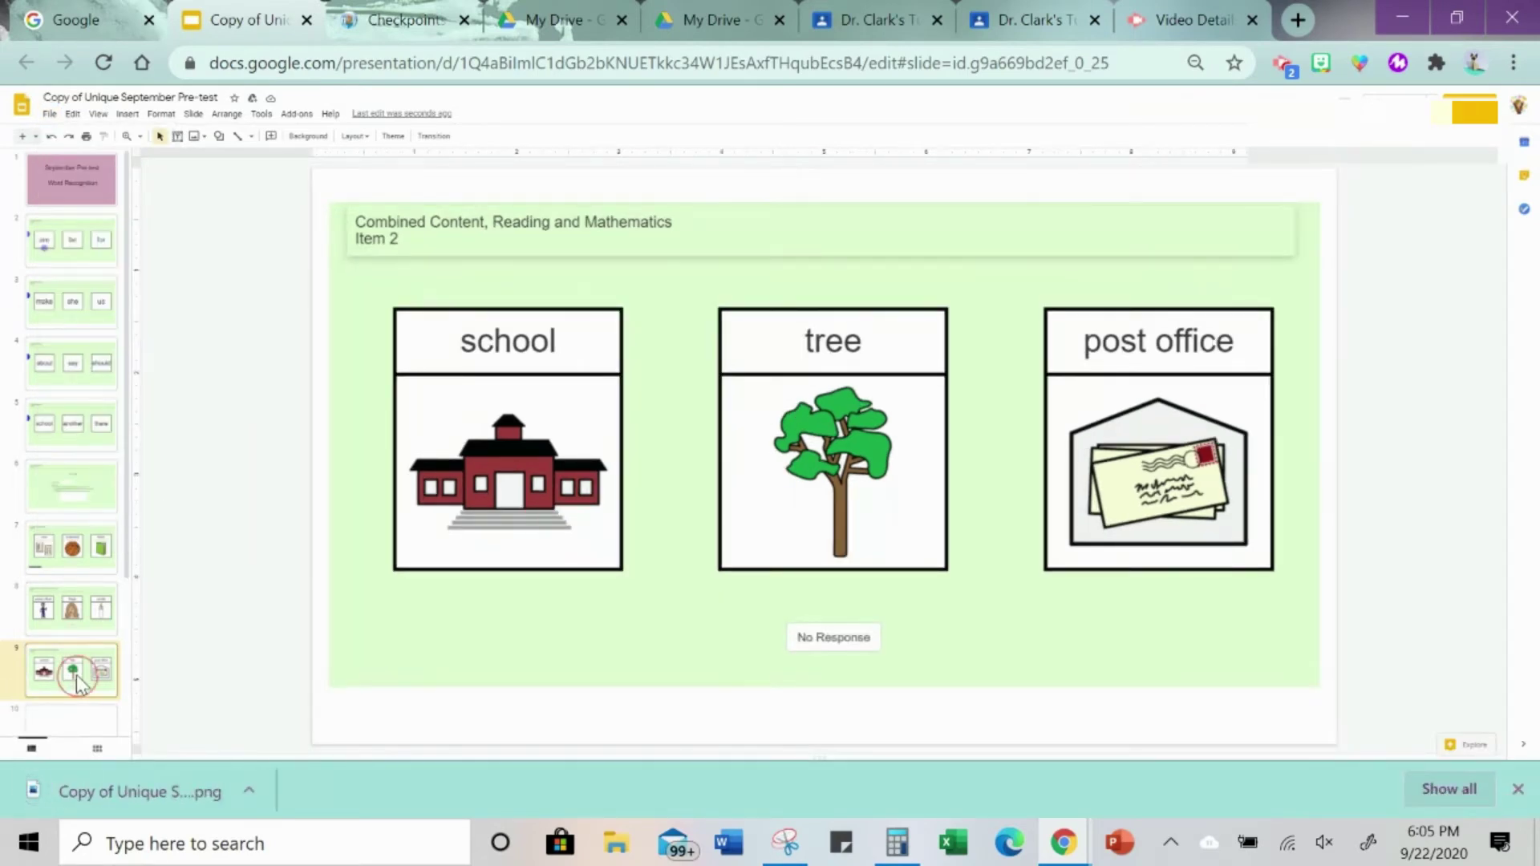
- Set the downloaded PNG as the background image of slide 9
{"action": "left_click", "coordinate": [308, 136]}
{"action": "left_click", "coordinate": [814, 419]}
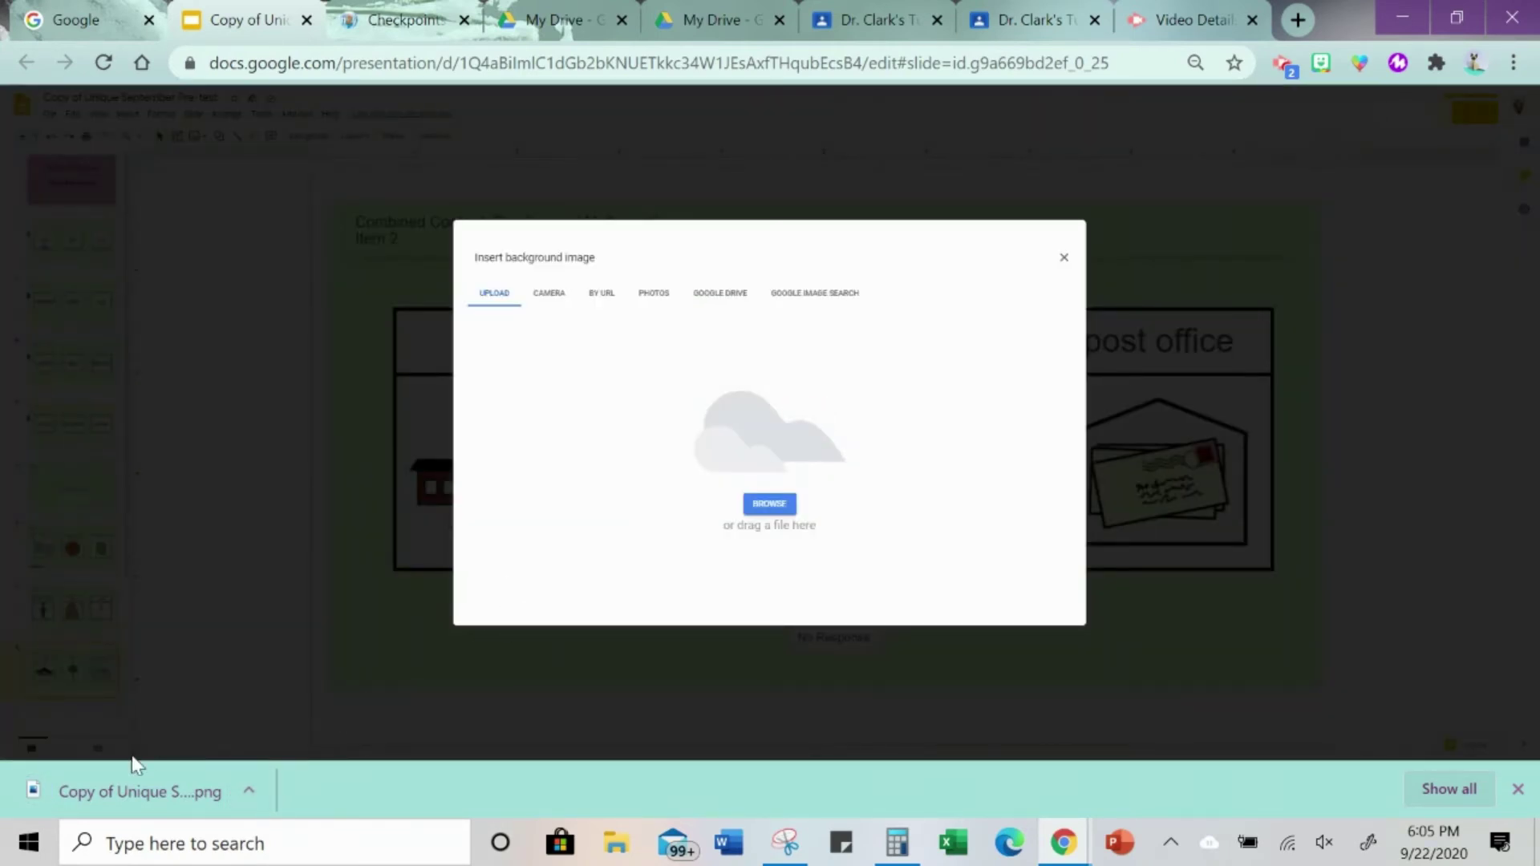
{"action": "left_click_drag", "start_coordinate": [124, 794], "coordinate": [752, 436]}
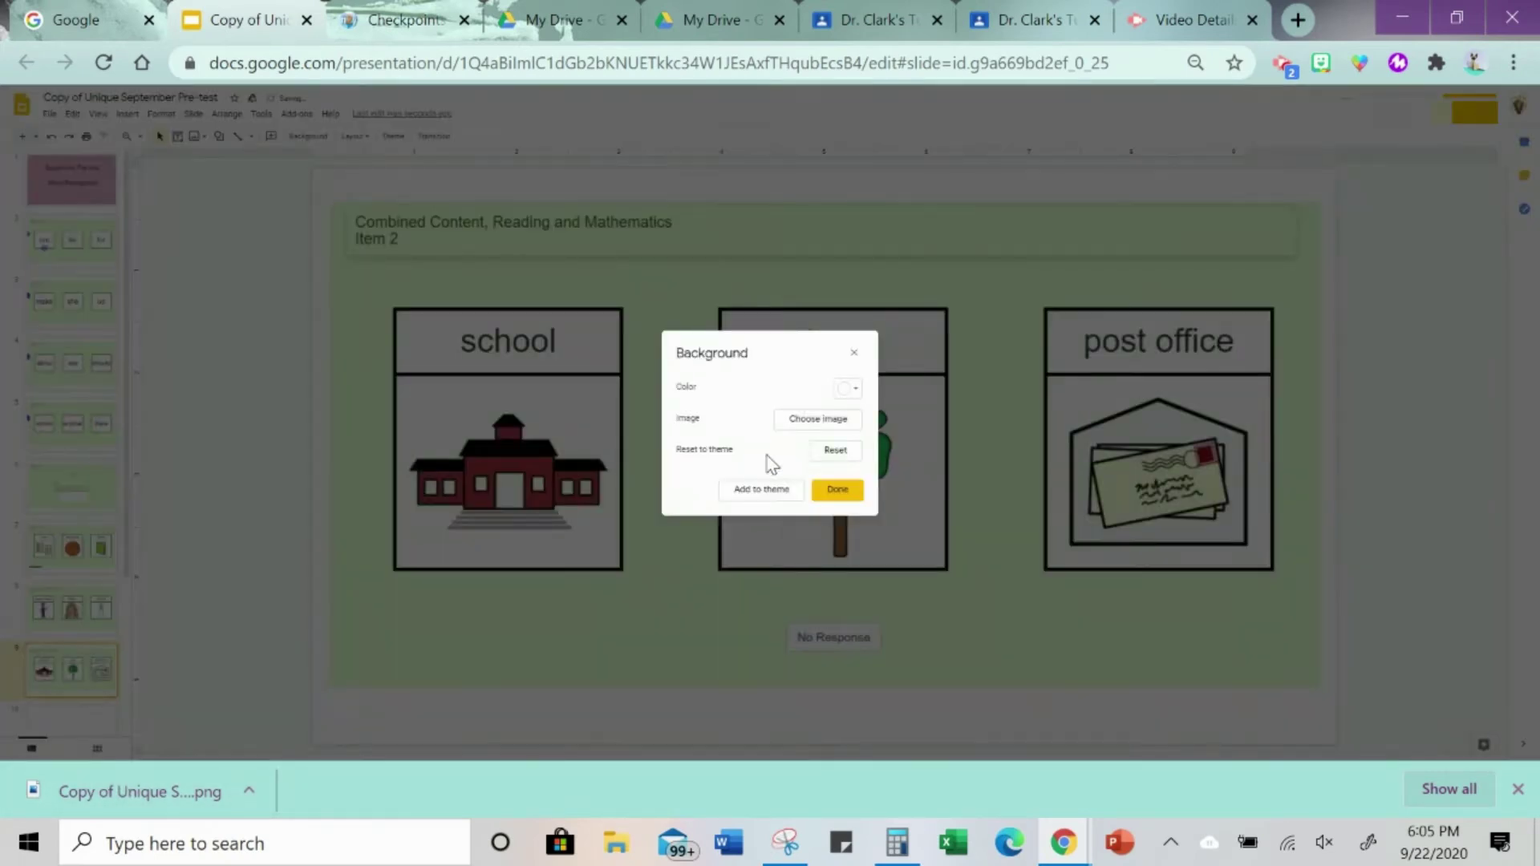
{"action": "left_click", "coordinate": [835, 487]}
{"action": "left_click", "coordinate": [660, 419]}
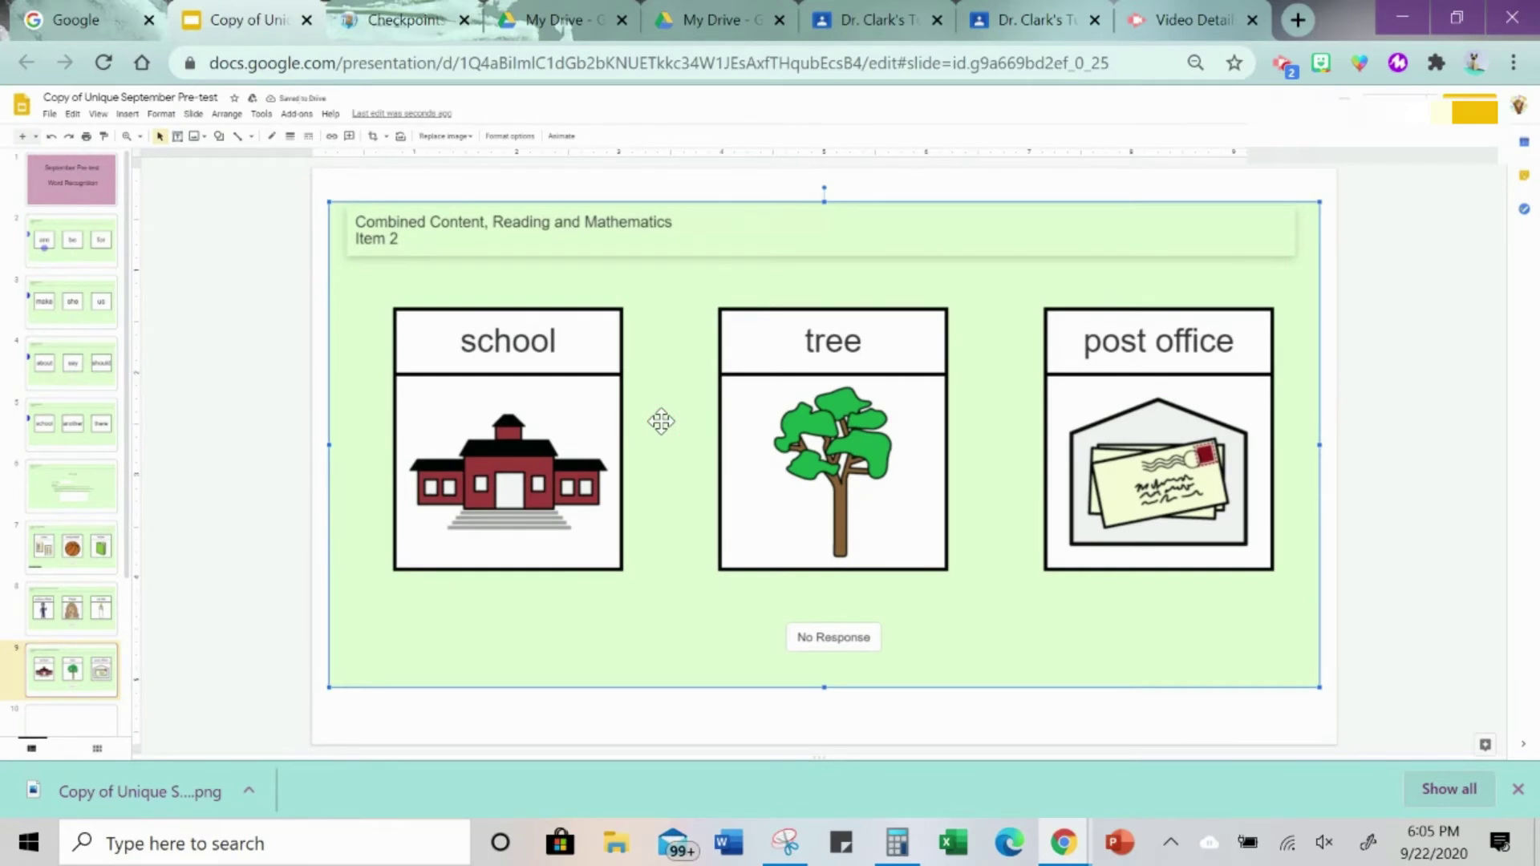
{"action": "key", "text": "Escape"}
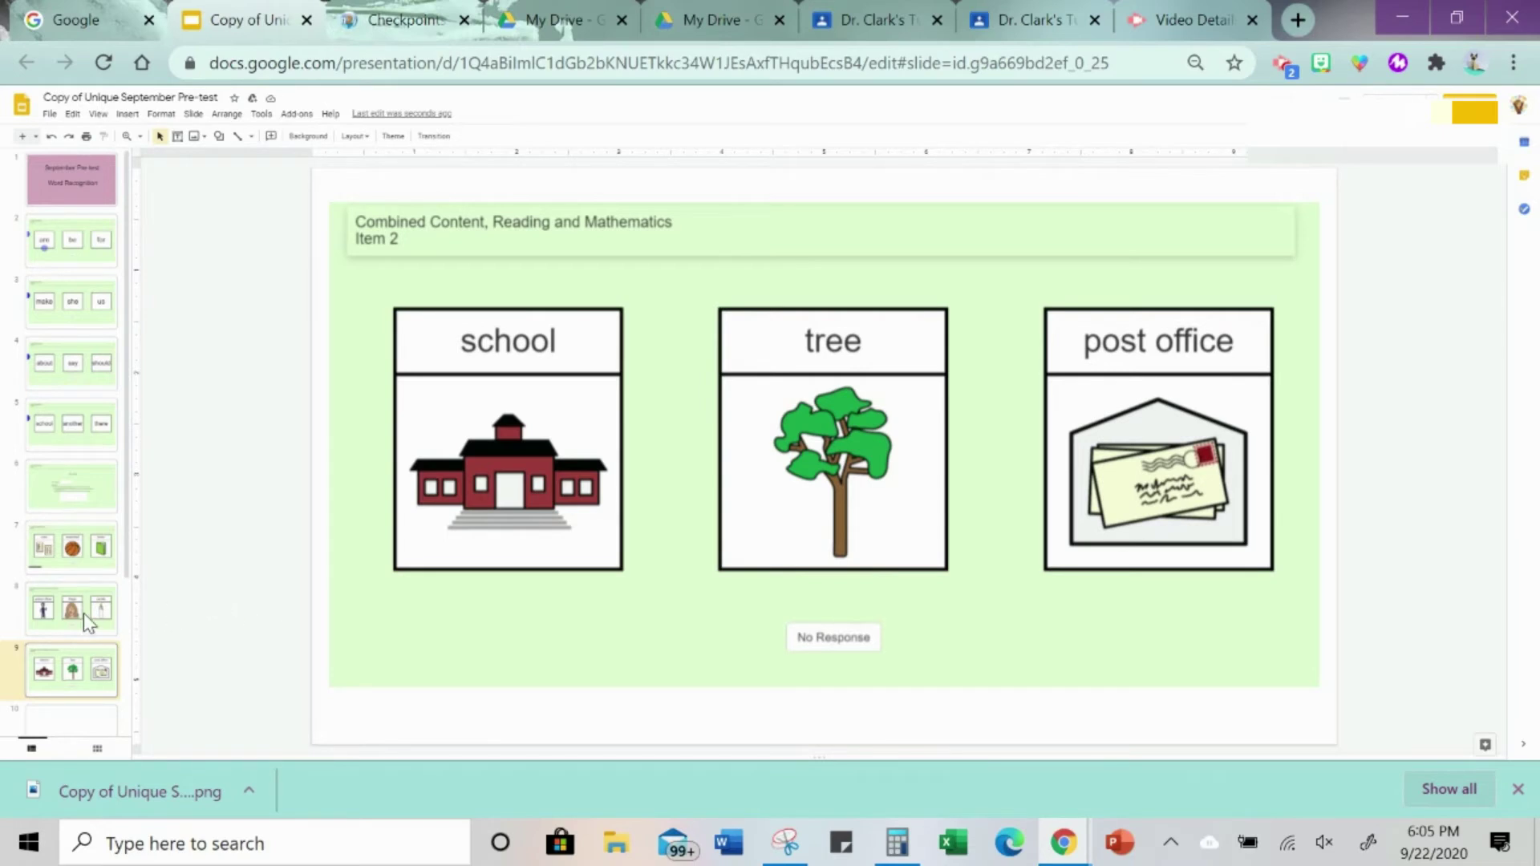
- Delete slide 7 with the Content Understanding Item 1 question on rules, basketball and folder
{"action": "left_click", "coordinate": [102, 565]}
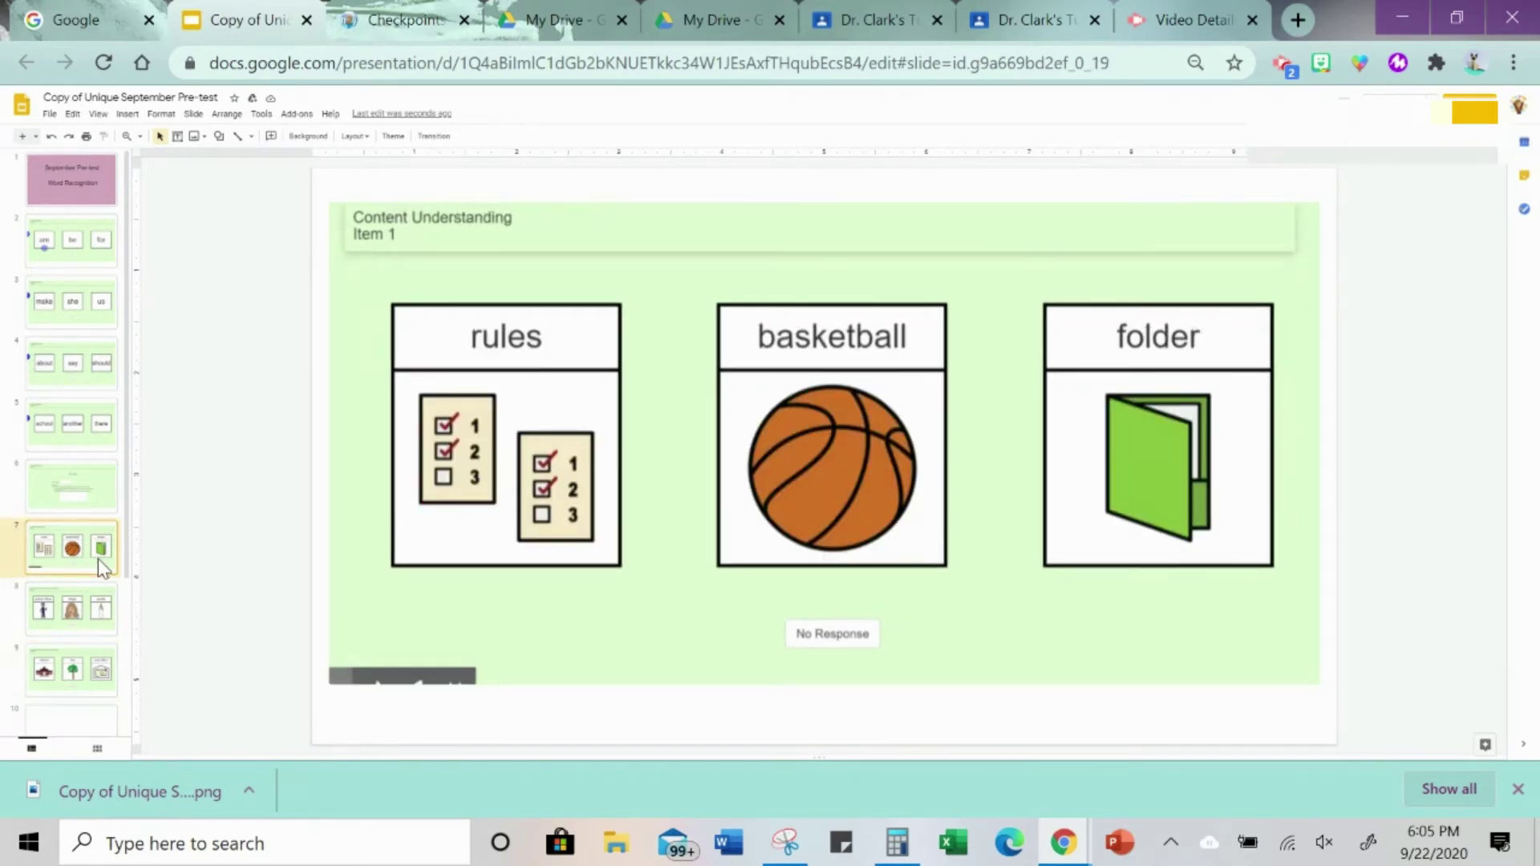
{"action": "key", "text": "Delete"}
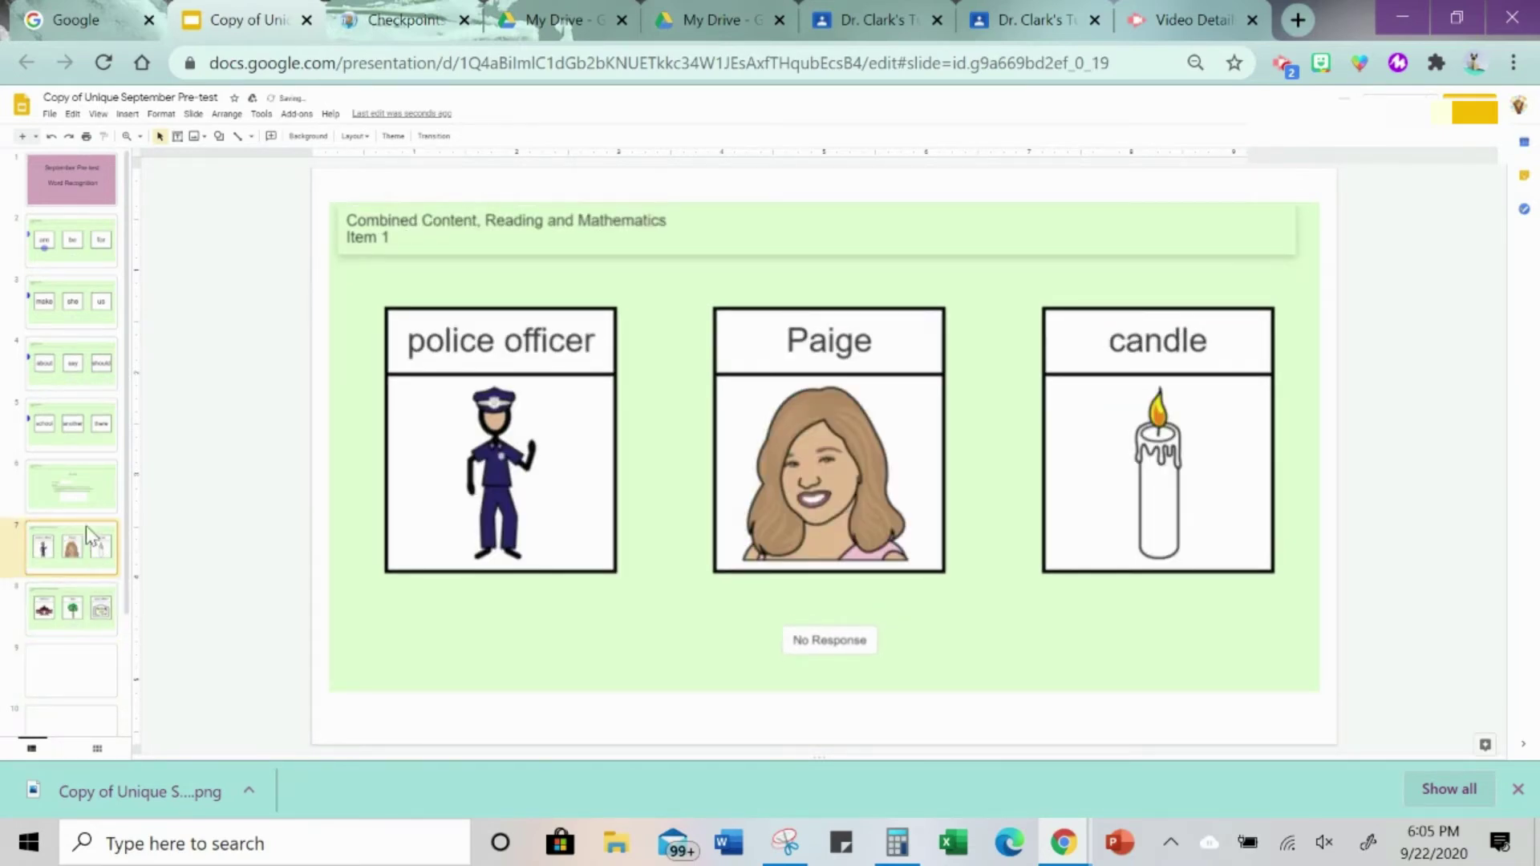
- Copy the blue answer circles from slide 5 to the police officer slide and place them just outside the slide beside the first card
{"action": "left_click", "coordinate": [88, 437]}
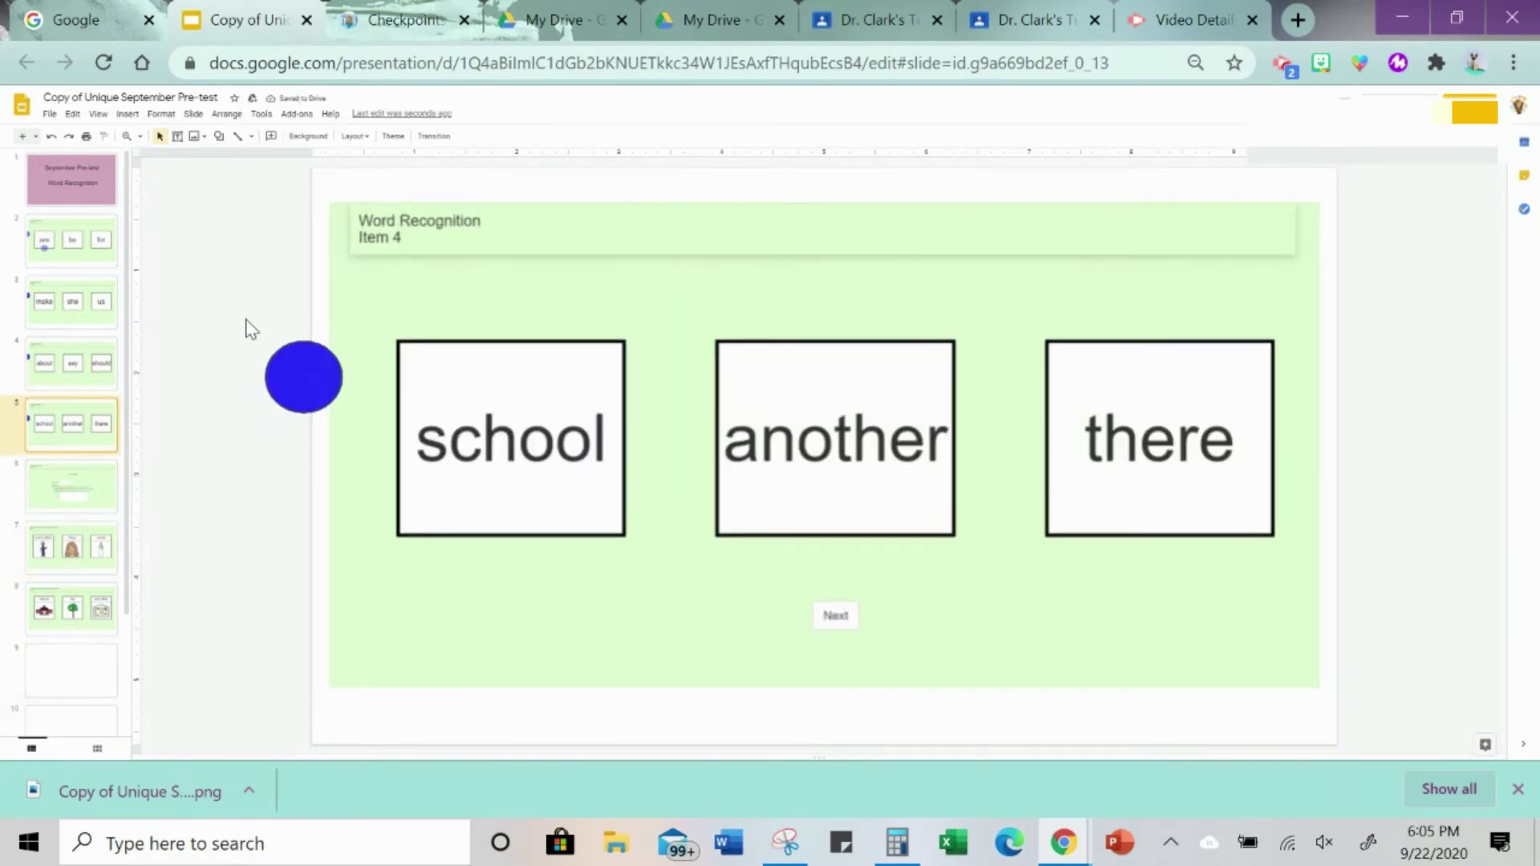
{"action": "left_click", "coordinate": [320, 408]}
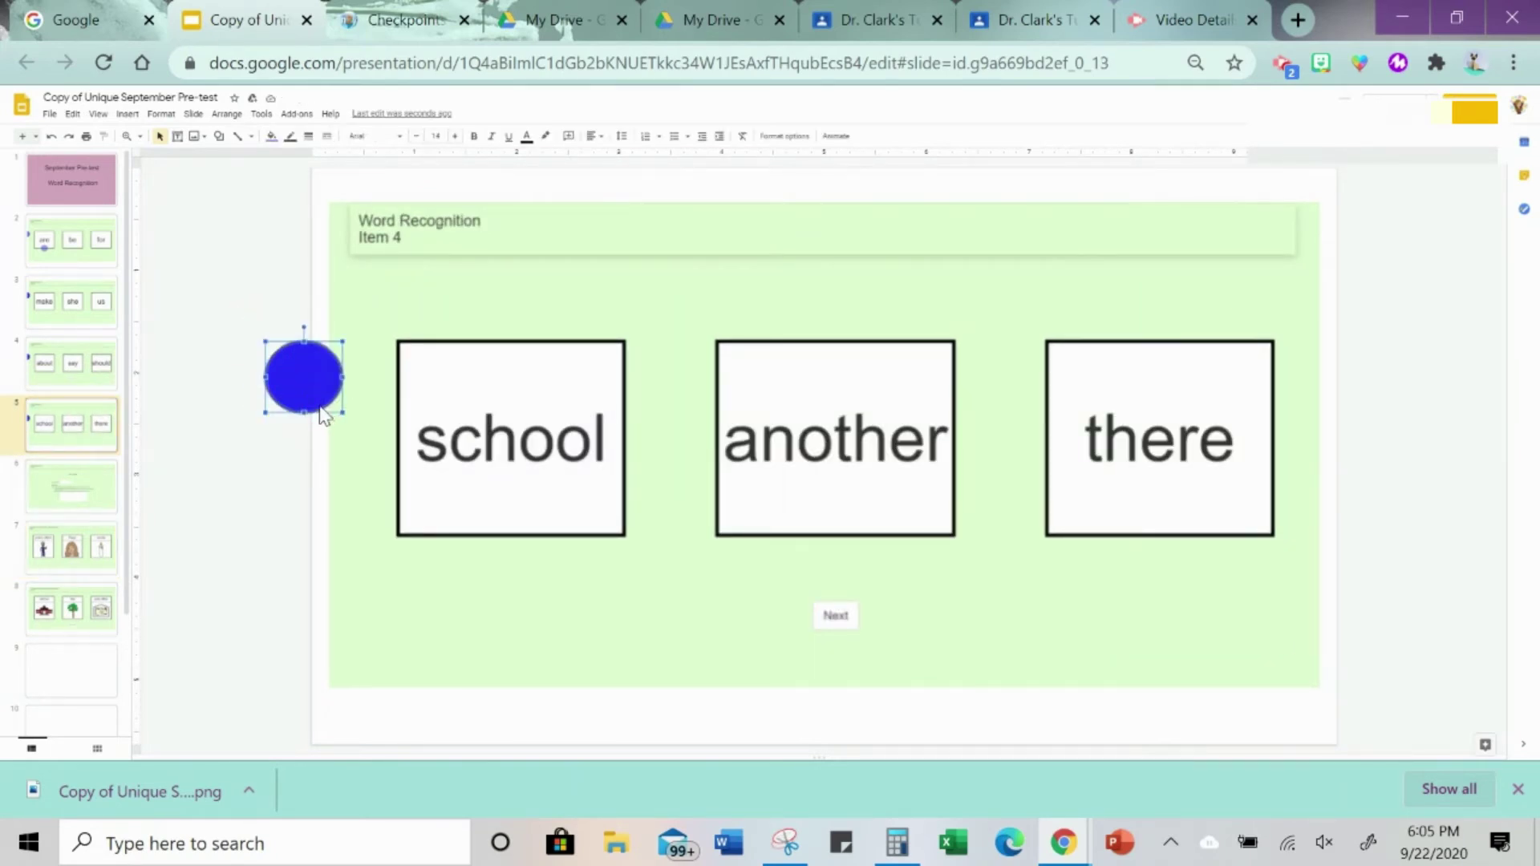
{"action": "left_click", "coordinate": [94, 555]}
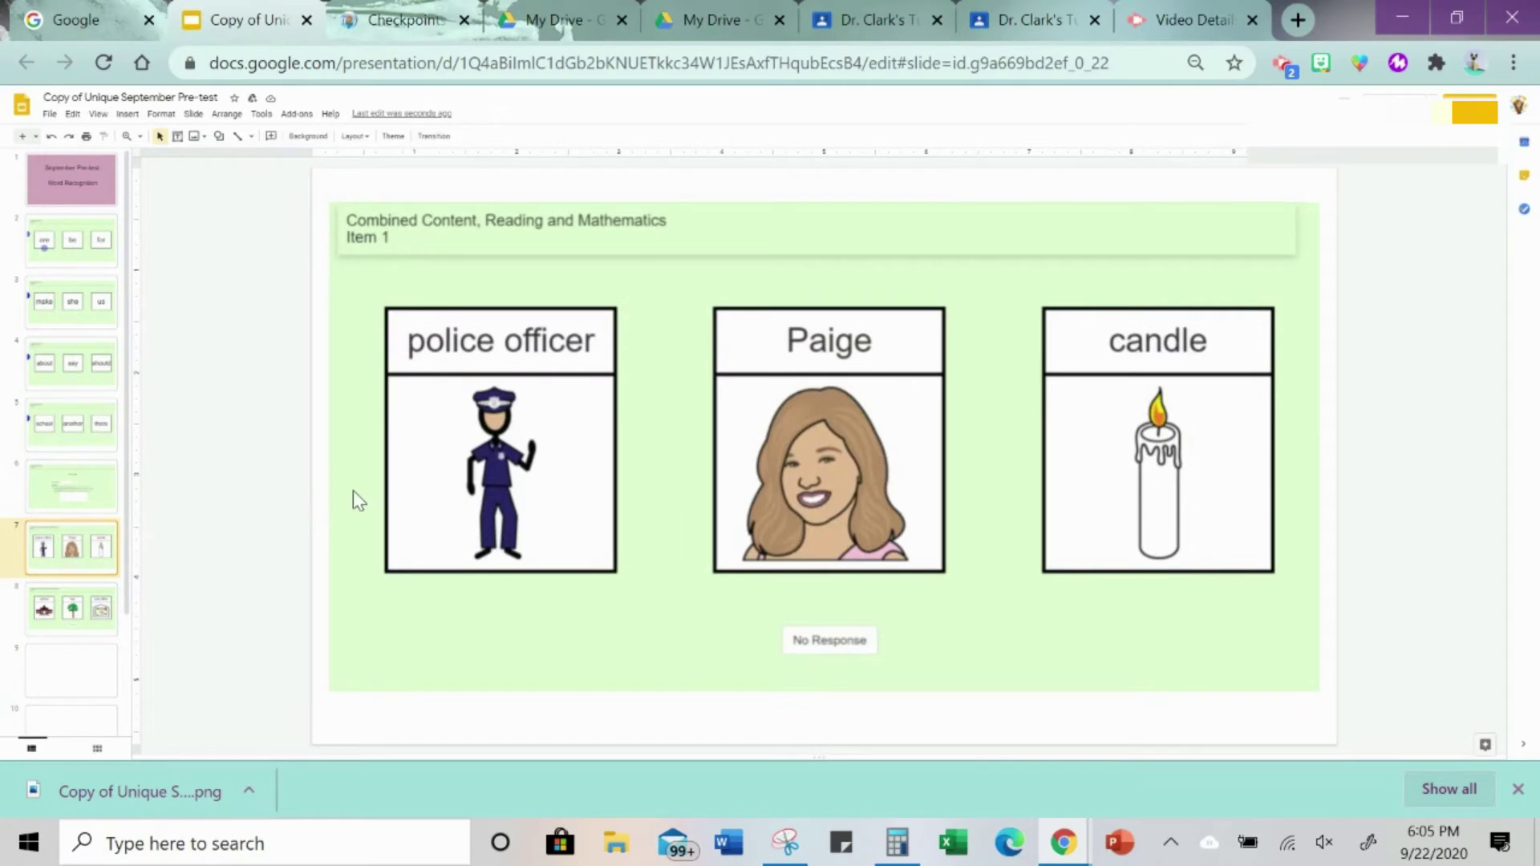
{"action": "key", "text": "ctrl+v"}
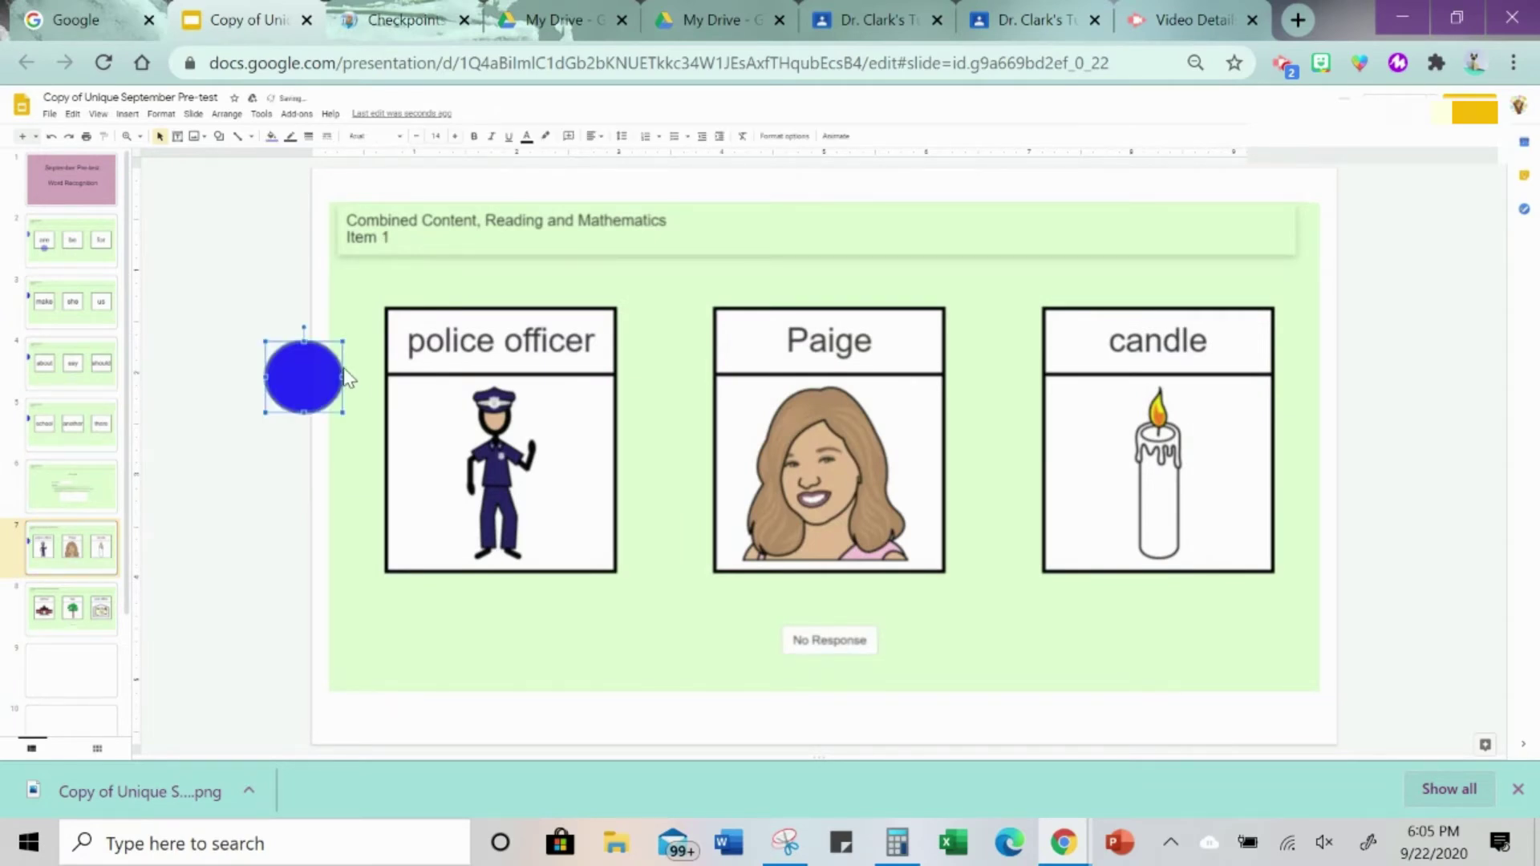
{"action": "left_click_drag", "start_coordinate": [321, 384], "coordinate": [199, 404]}
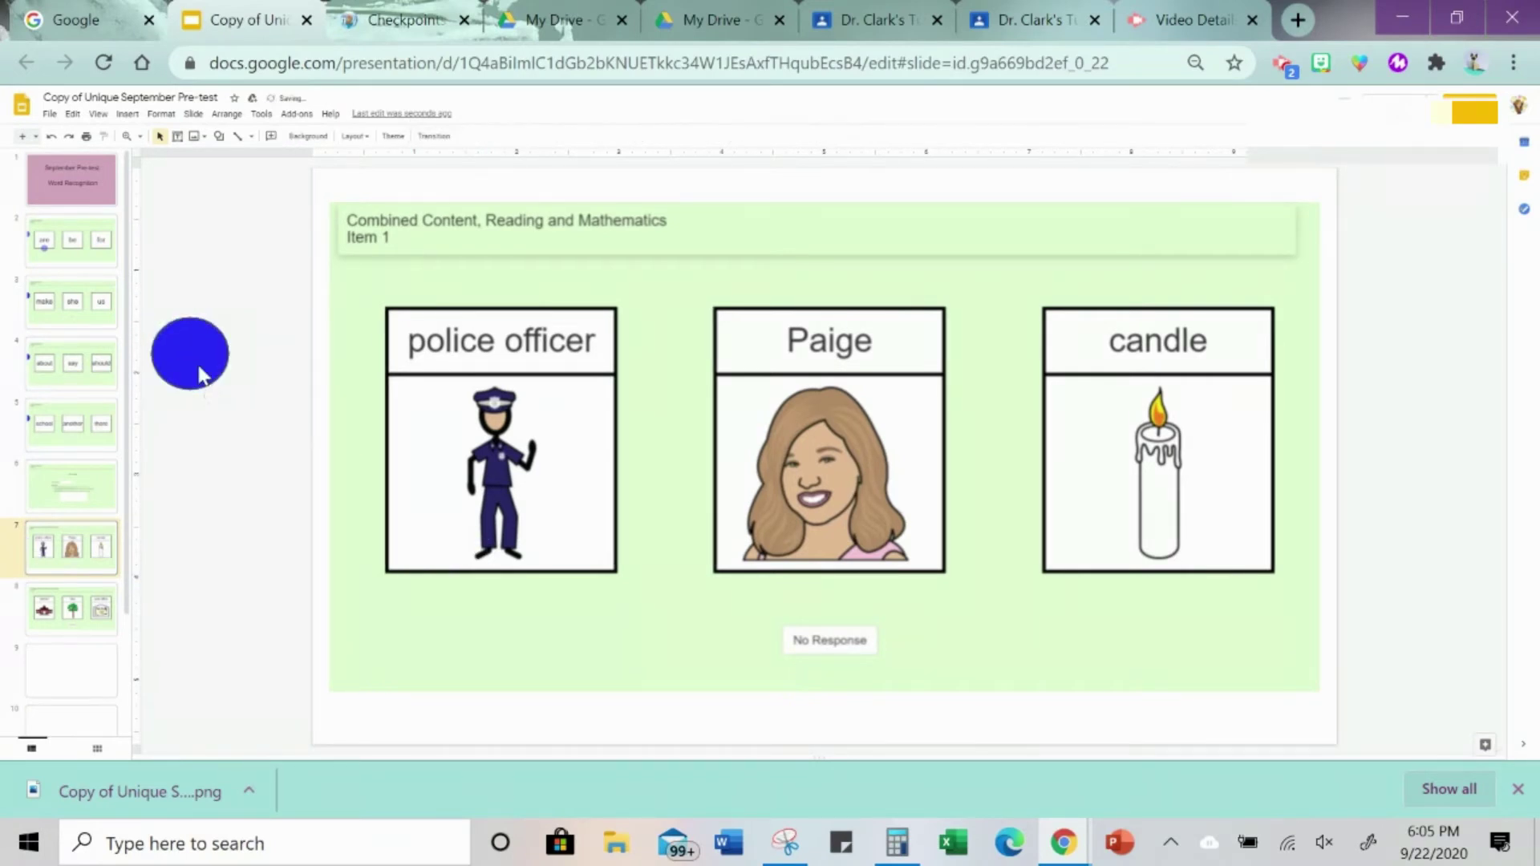
- Try out a translucent blue circle as an answer marker on the Paige and police officer cards, and return it to the off-slide stack
{"action": "key", "text": "ctrl+v"}
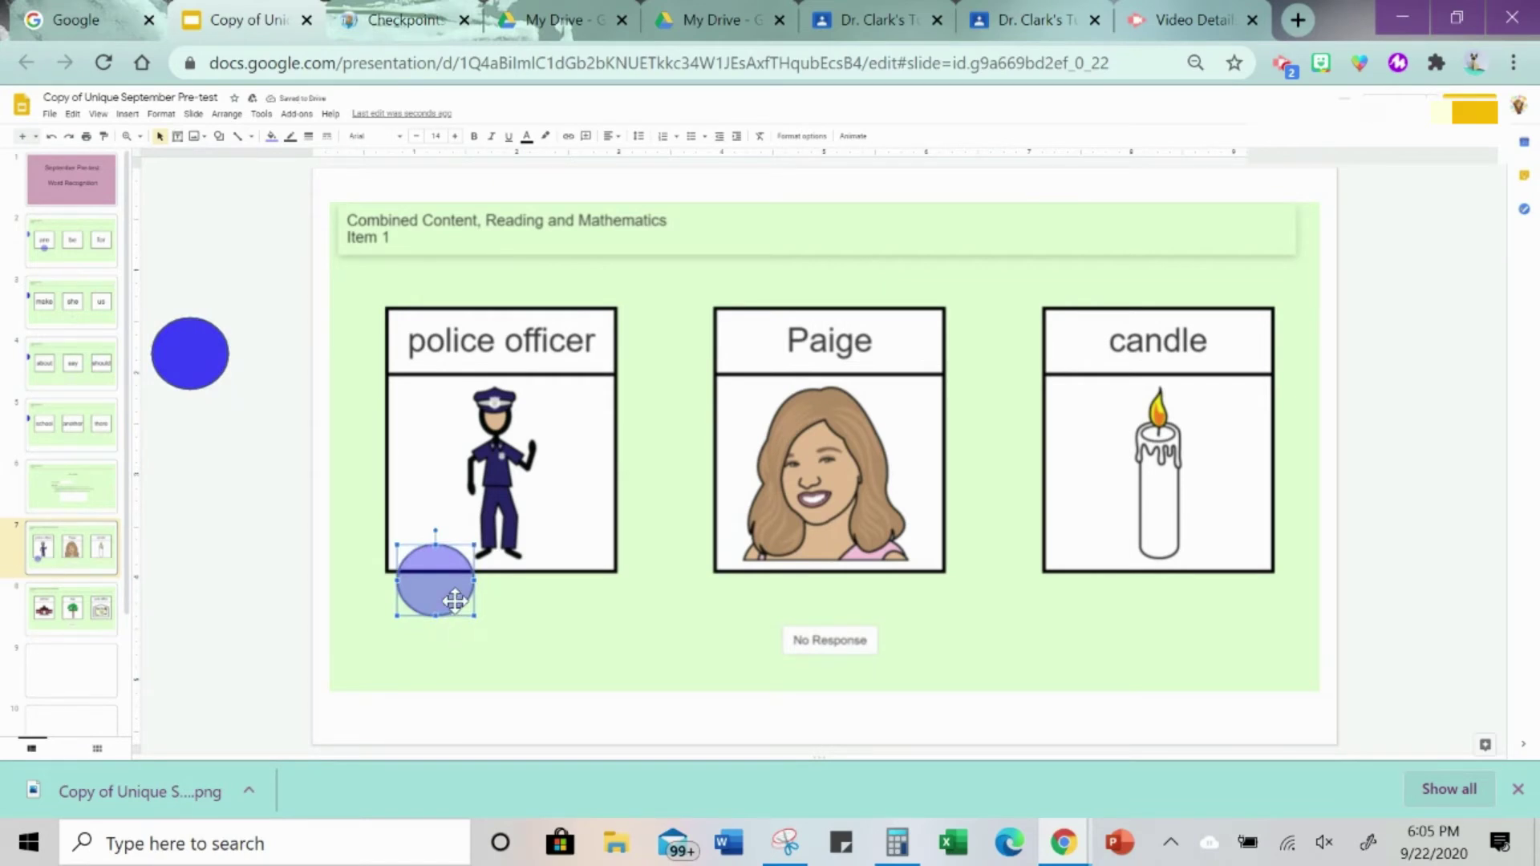
{"action": "left_click", "coordinate": [454, 601]}
{"action": "left_click_drag", "start_coordinate": [520, 616], "coordinate": [822, 623]}
{"action": "left_click_drag", "start_coordinate": [1043, 643], "coordinate": [371, 681]}
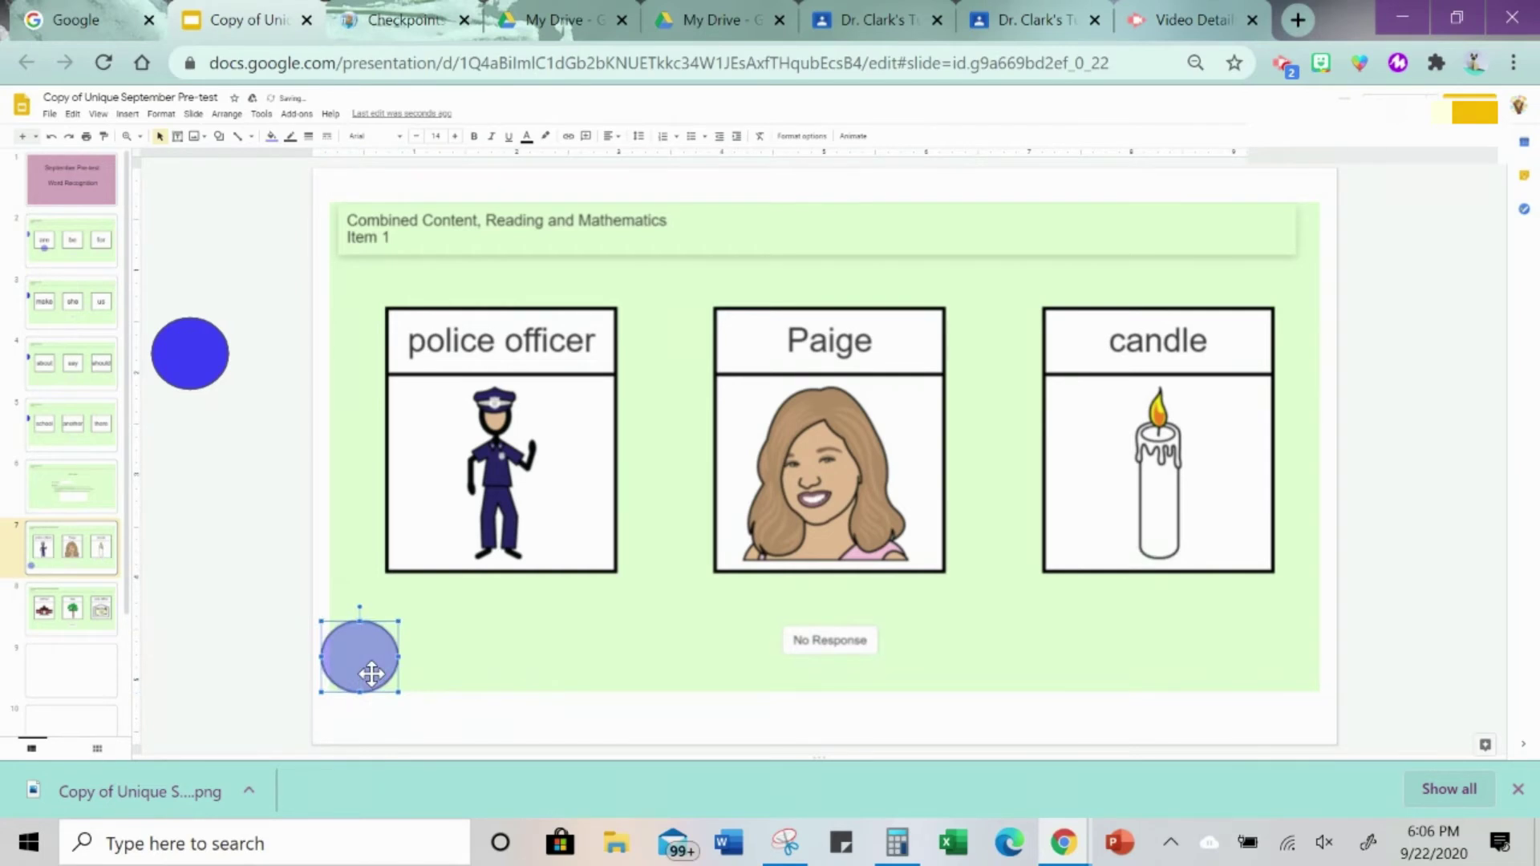
{"action": "left_click_drag", "start_coordinate": [371, 674], "coordinate": [506, 656]}
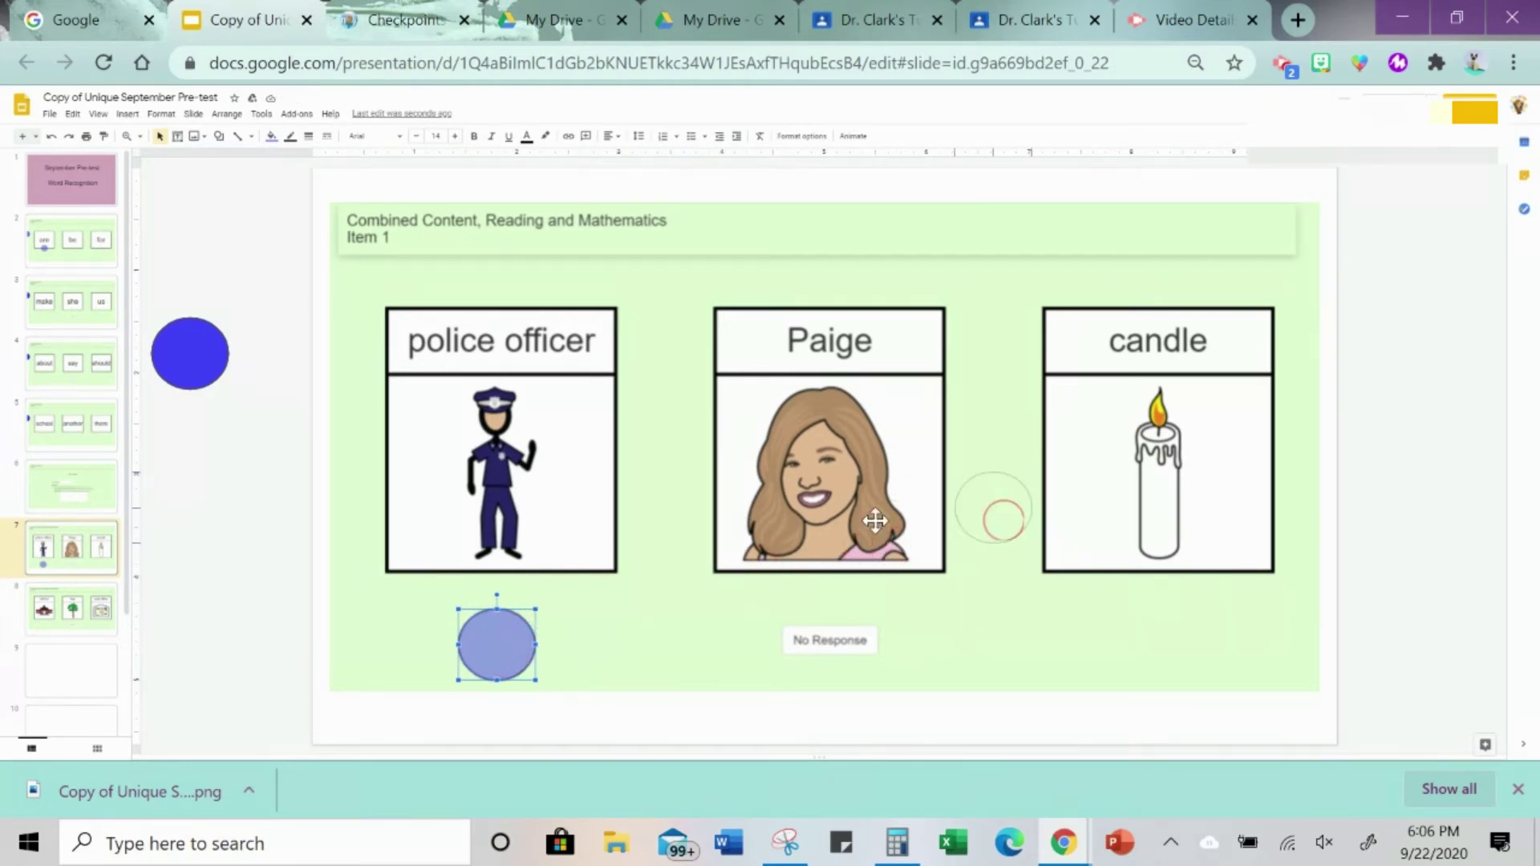
{"action": "left_click_drag", "start_coordinate": [767, 547], "coordinate": [834, 567]}
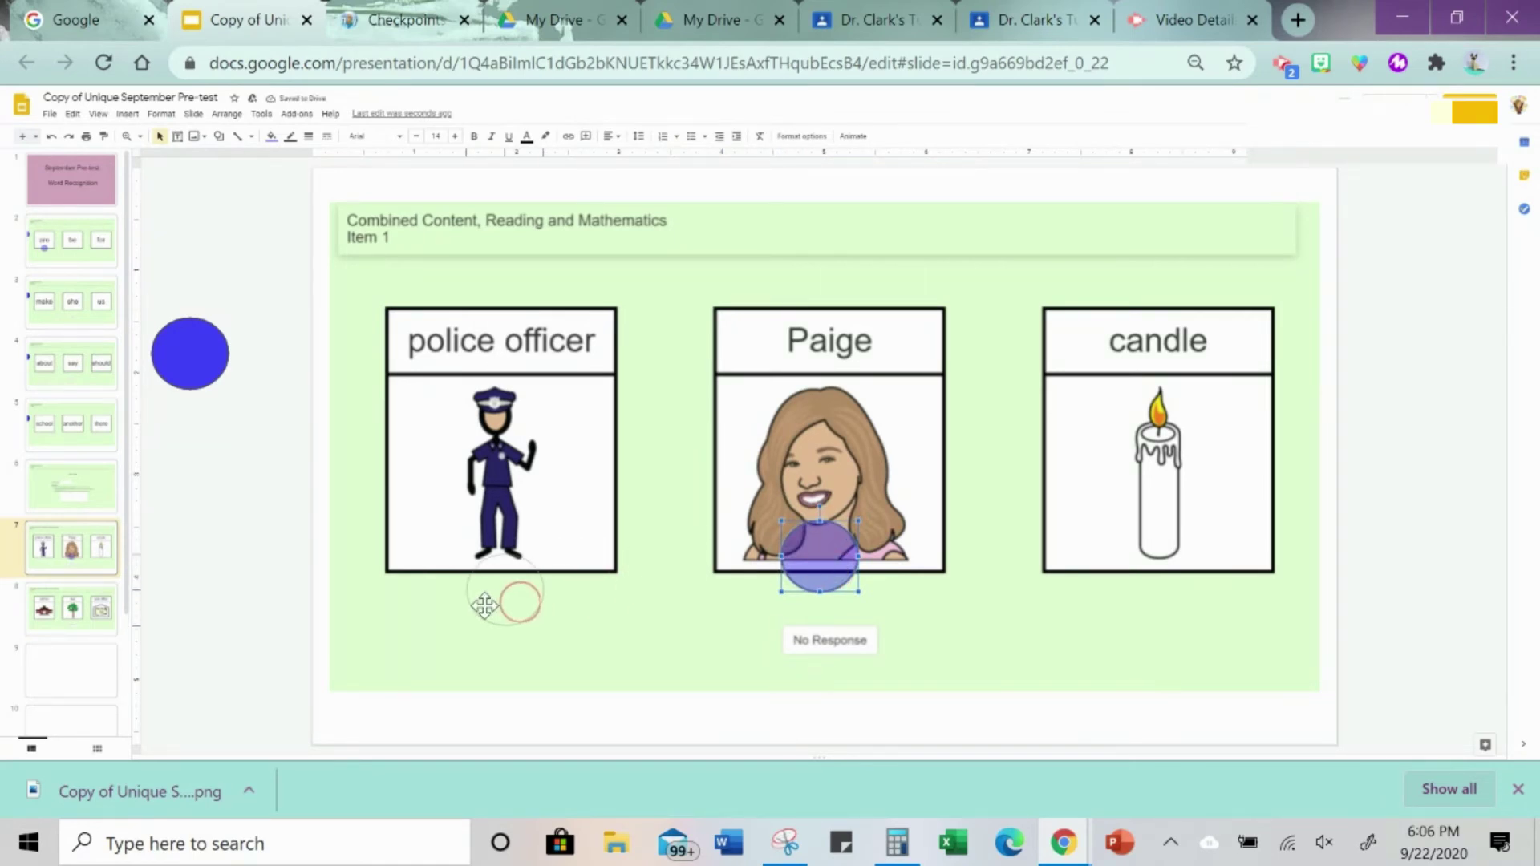
{"action": "left_click_drag", "start_coordinate": [422, 612], "coordinate": [447, 566]}
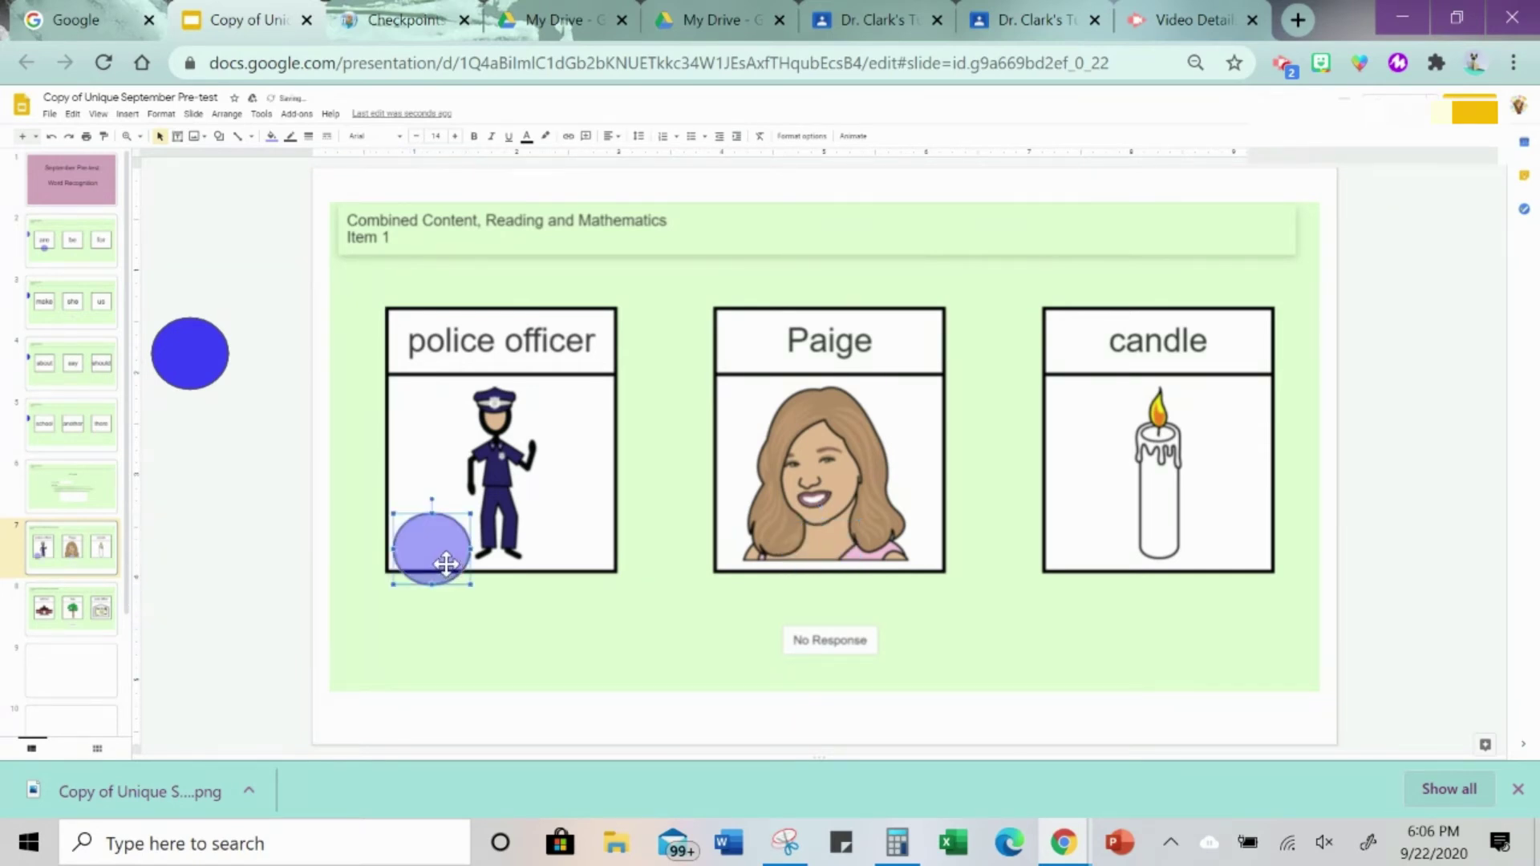
{"action": "left_click", "coordinate": [206, 369]}
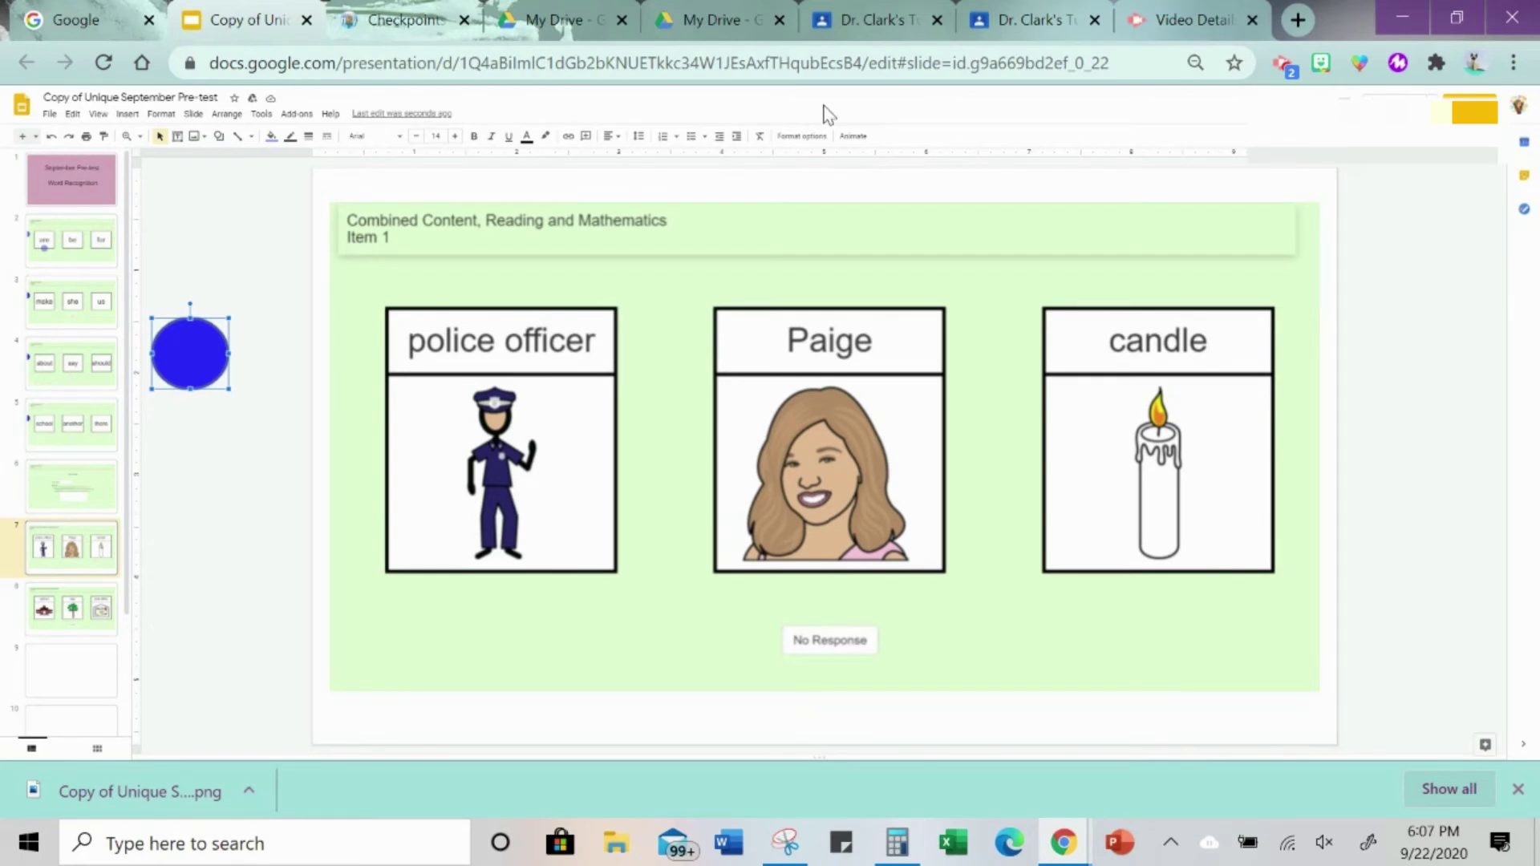
- Switch to the tutorial class in Google Classroom and open the Assessments topic containing the N2Y September: Pre-test assignment
{"action": "left_click", "coordinate": [1035, 29]}
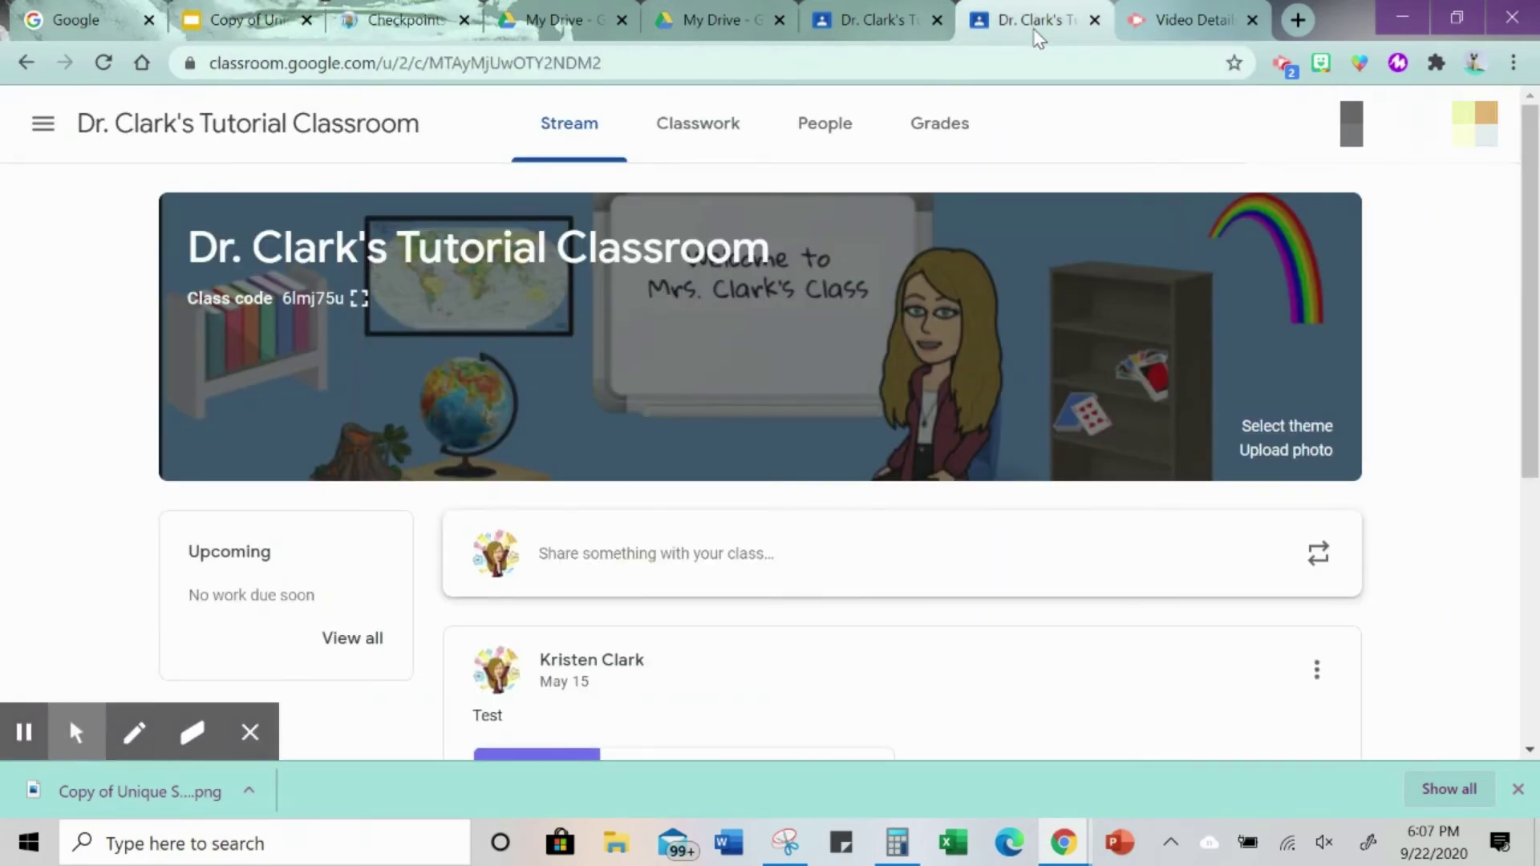
{"action": "left_click", "coordinate": [700, 129]}
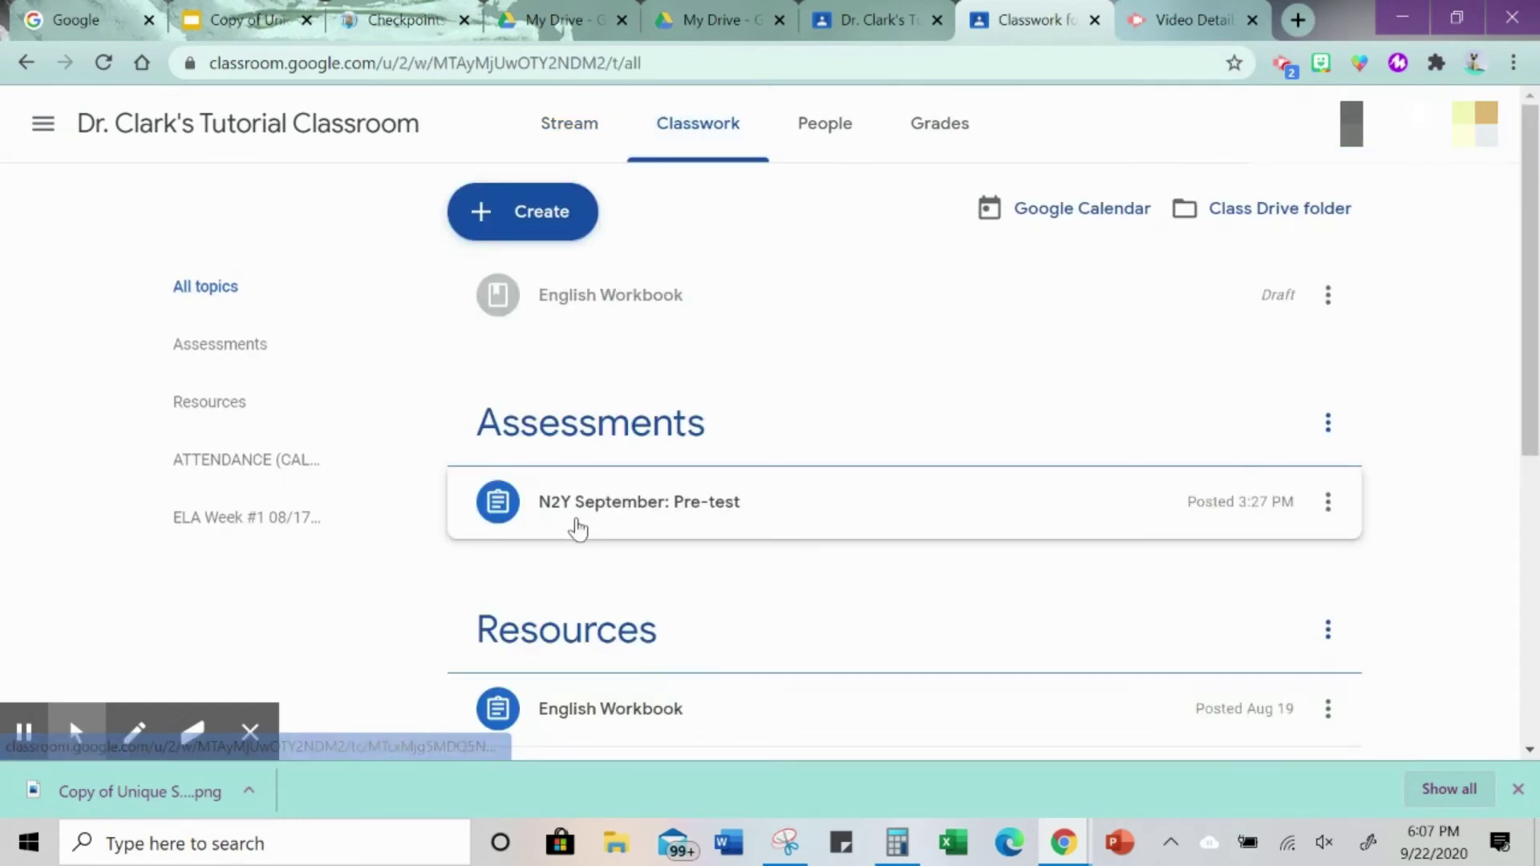
{"action": "left_click", "coordinate": [580, 443]}
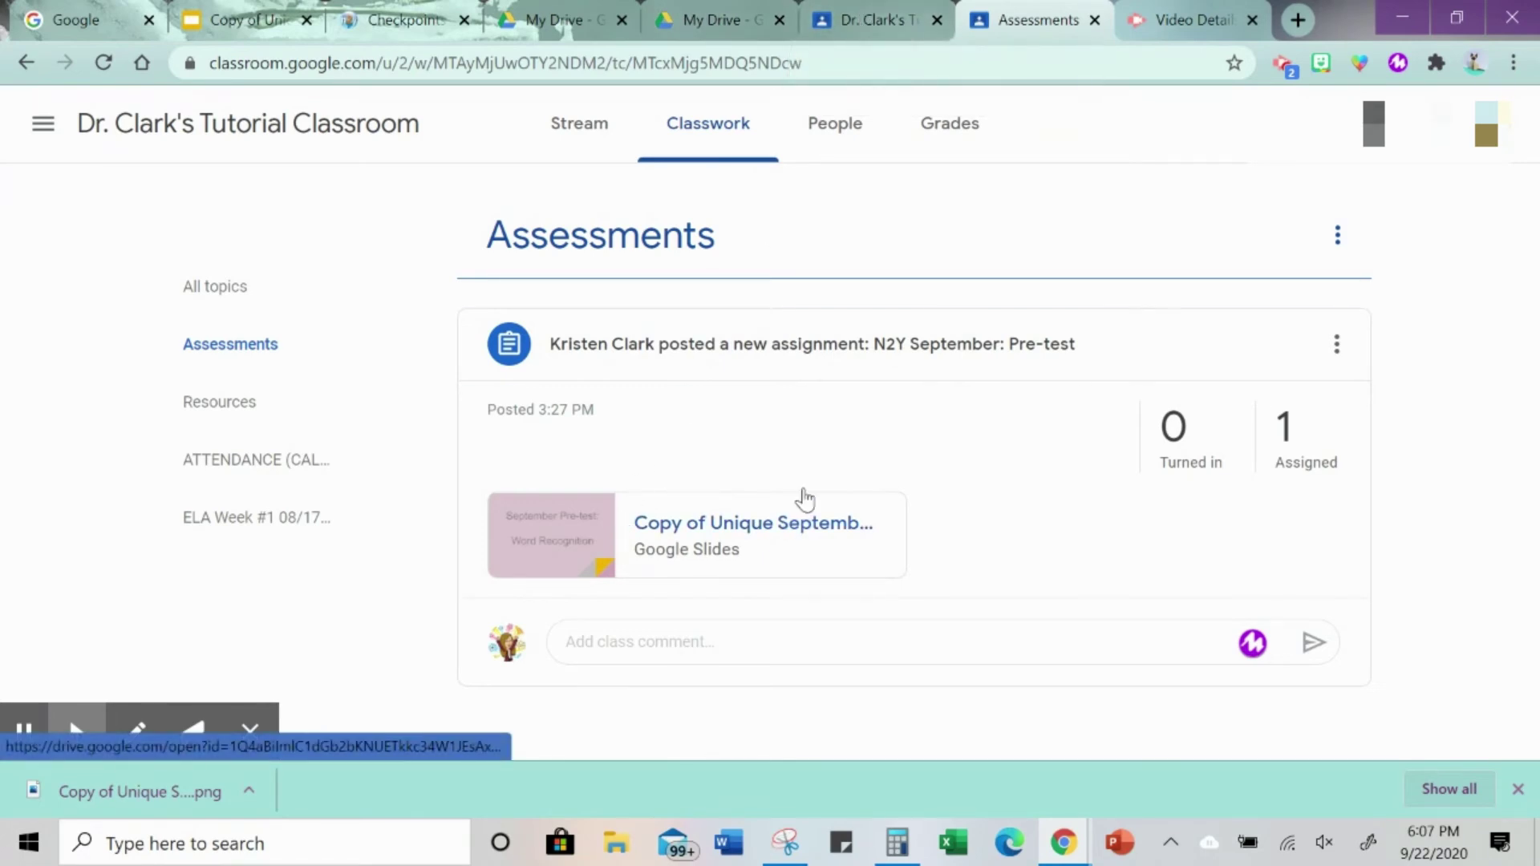
- In the edit form of the N2Y September: Pre-test assignment, check the student access options for the attached presentation and open that presentation
{"action": "left_click", "coordinate": [1337, 353]}
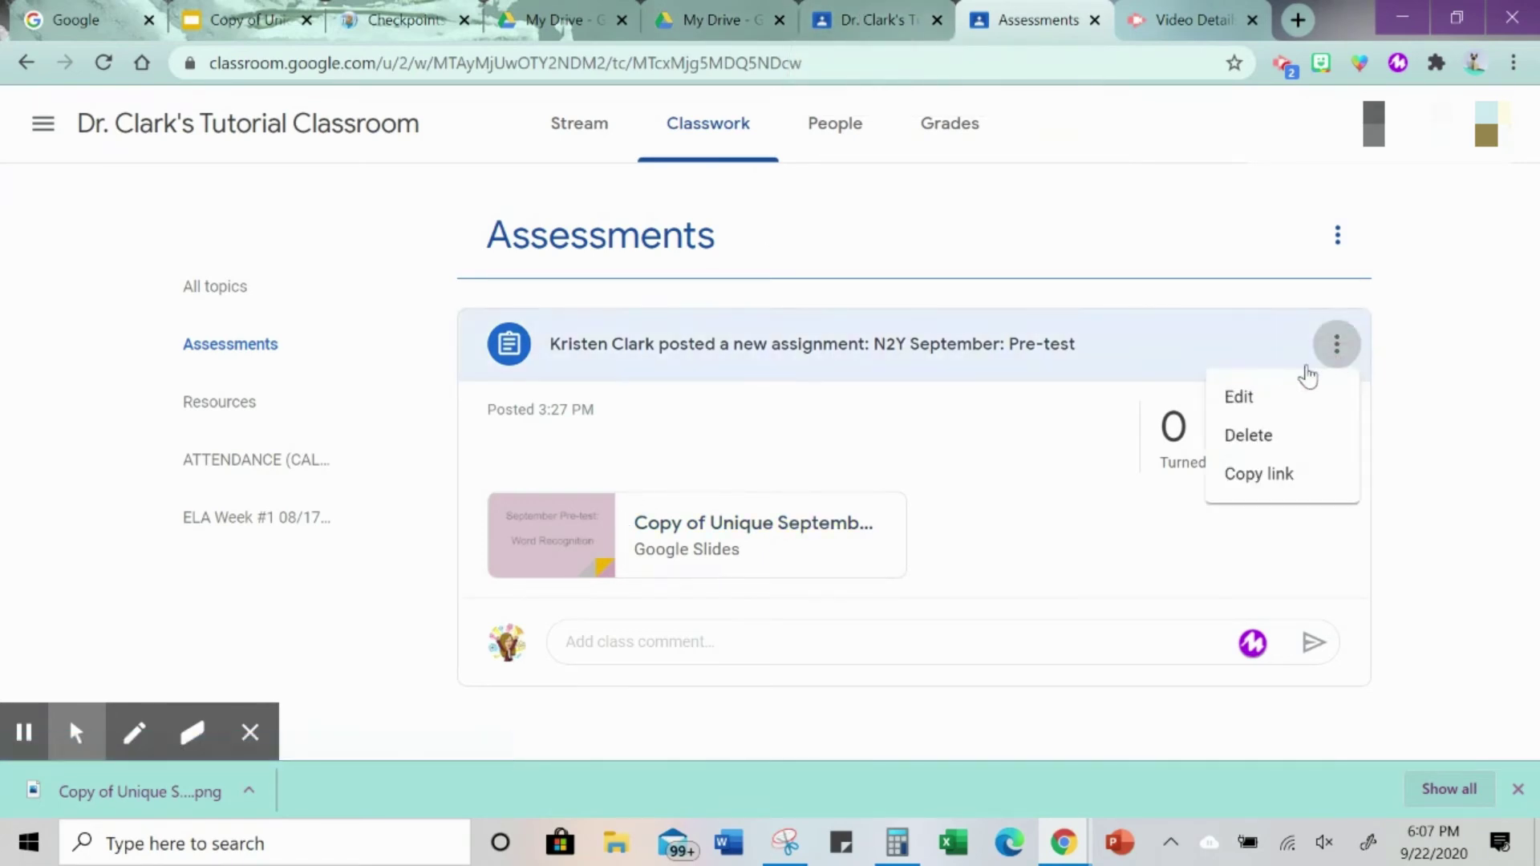
{"action": "left_click", "coordinate": [1257, 399]}
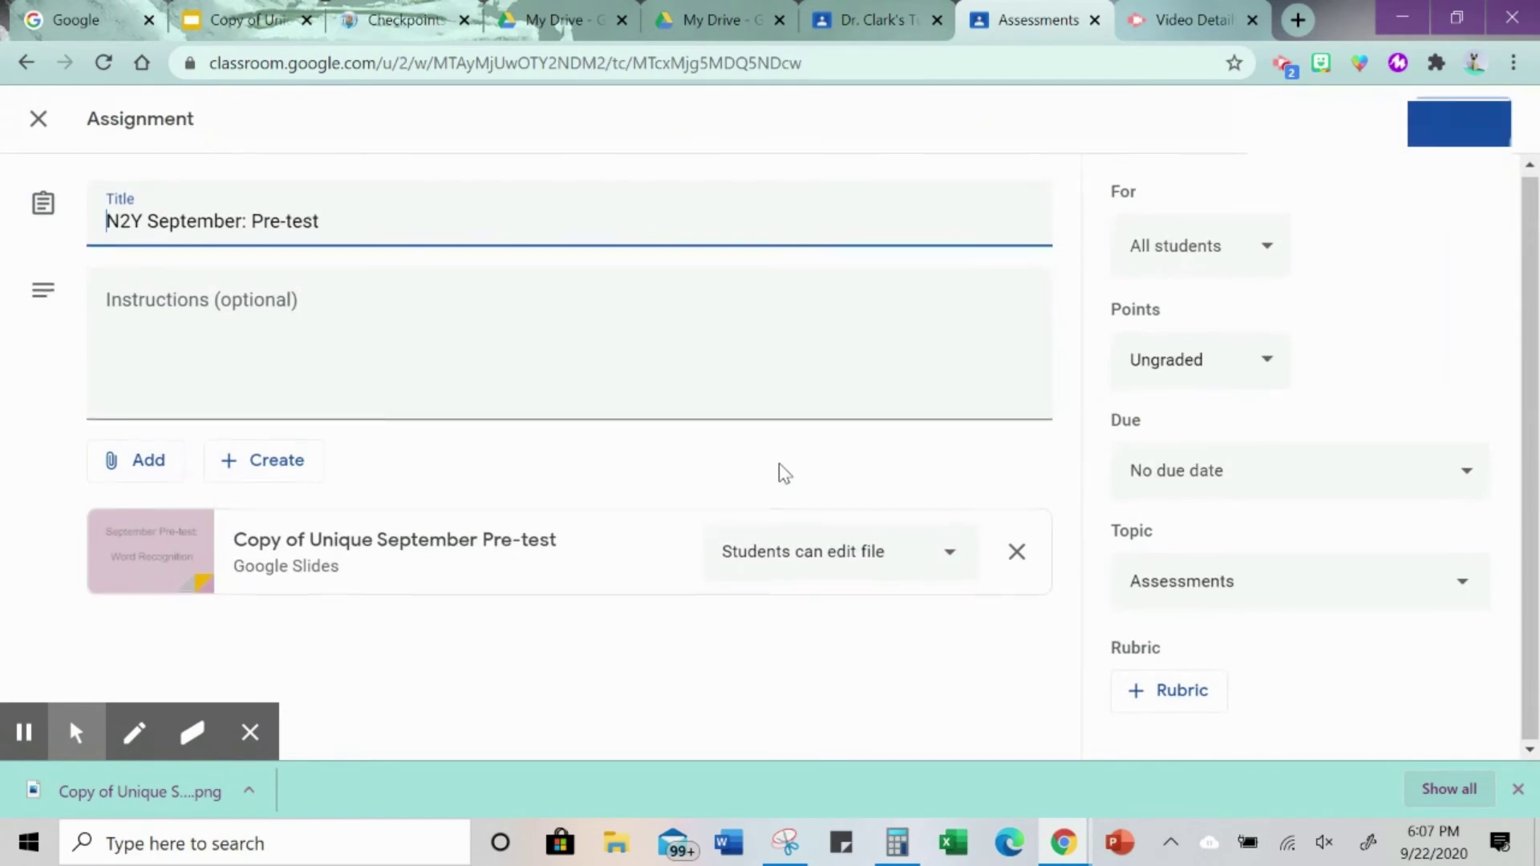
{"action": "left_click", "coordinate": [773, 574]}
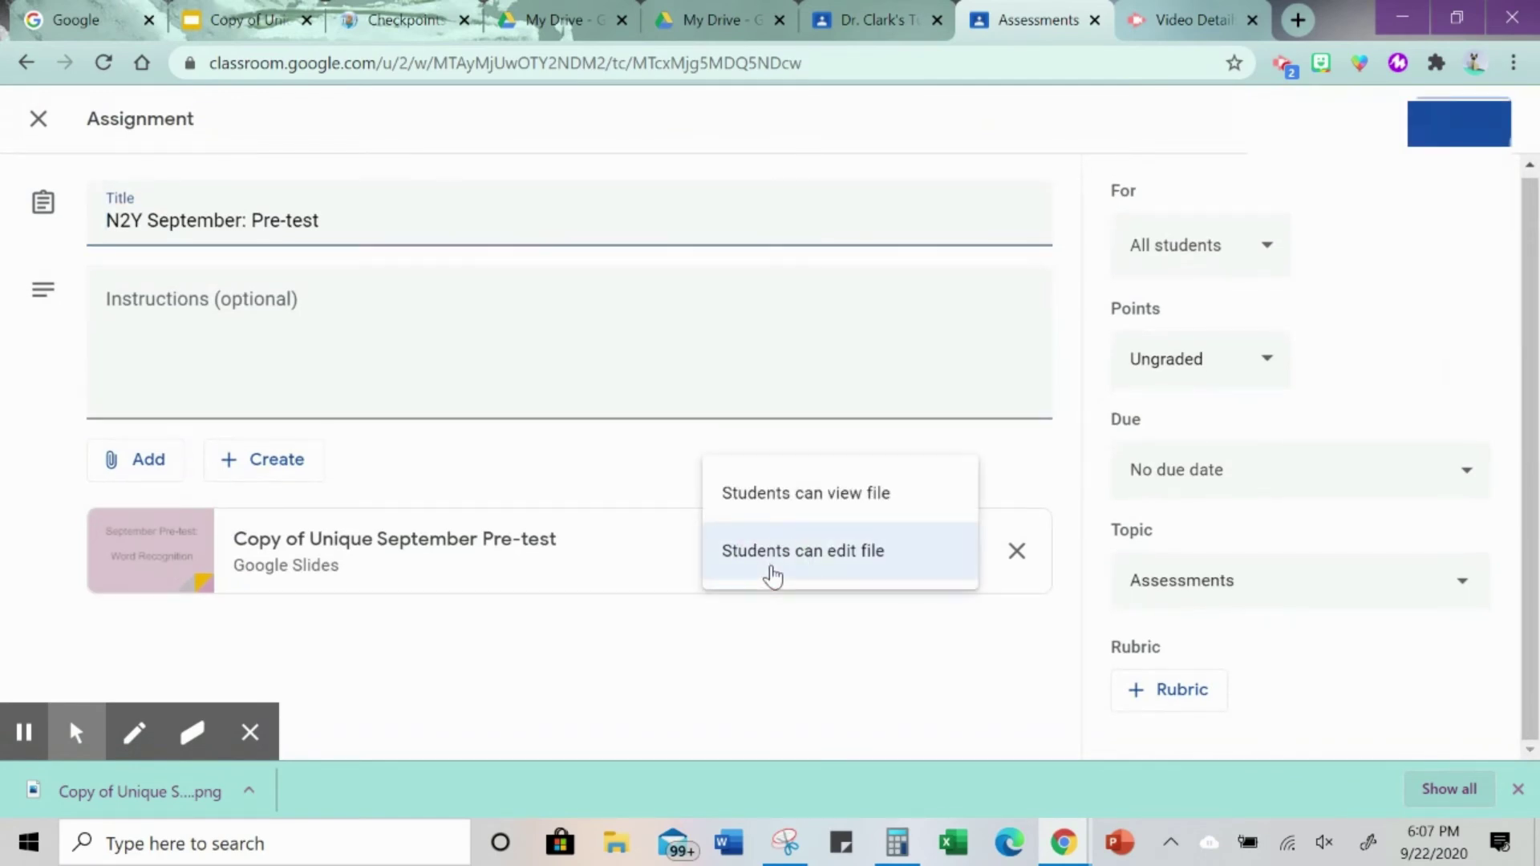
{"action": "left_click", "coordinate": [792, 665]}
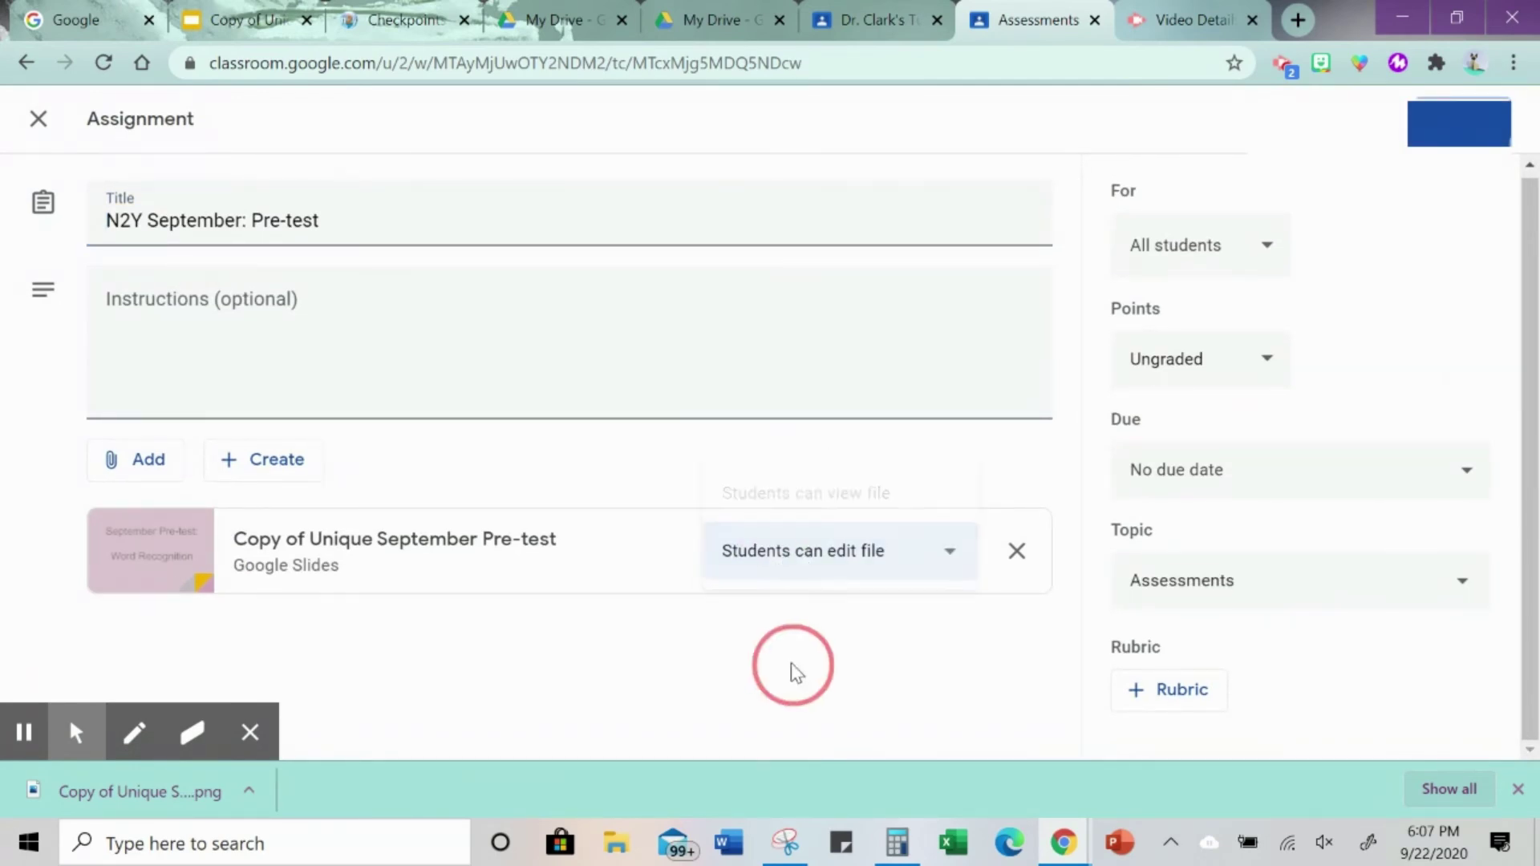
{"action": "left_click", "coordinate": [326, 537]}
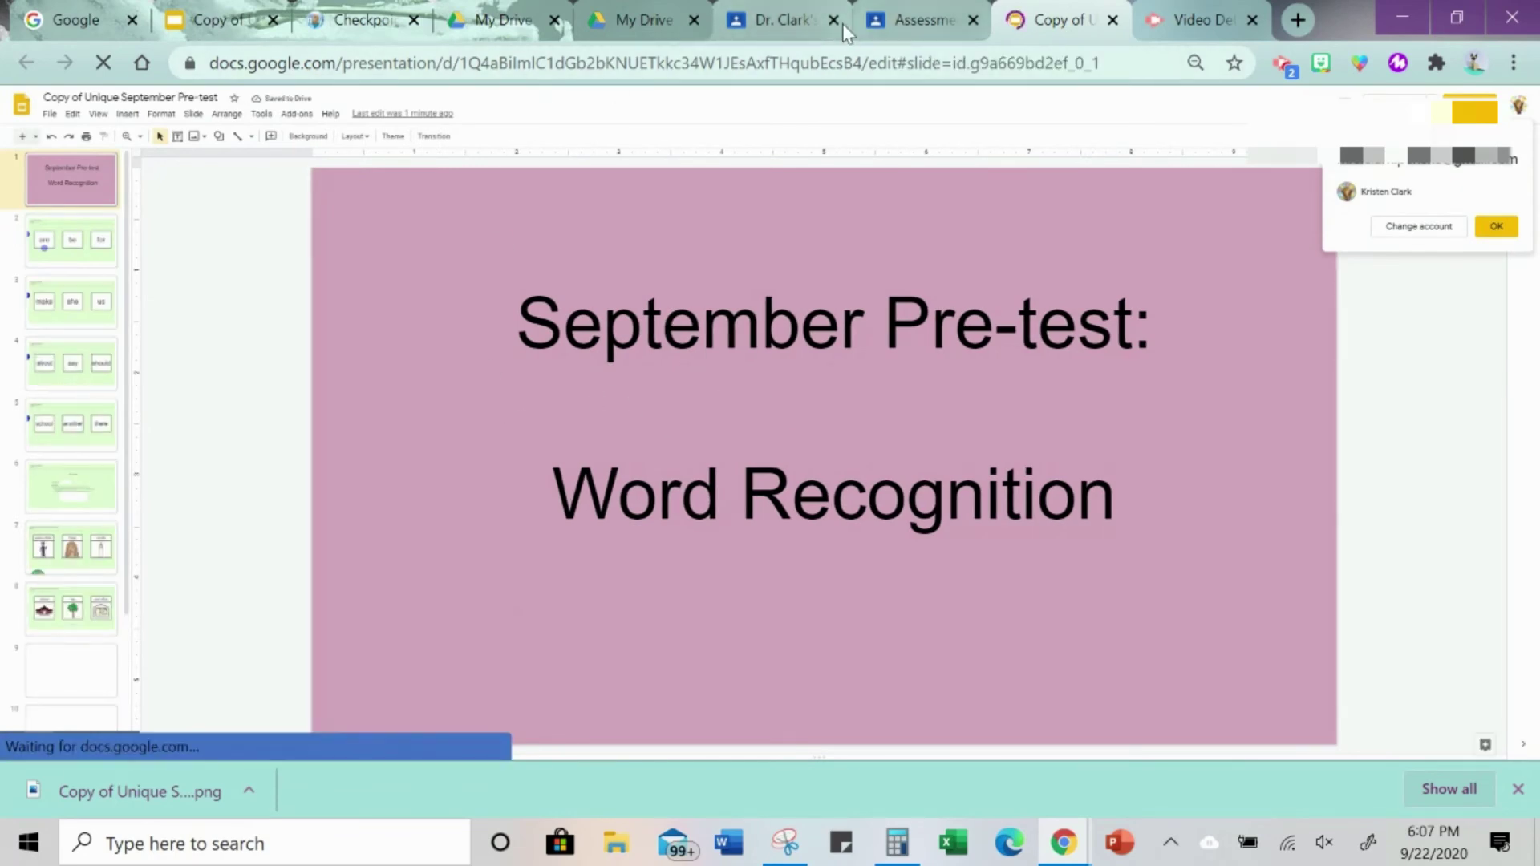
- Switch to the student view of the tutorial class and open the presentation attached to the N2Y September: Pre-test assignment in Classwork
{"action": "left_click", "coordinate": [784, 23]}
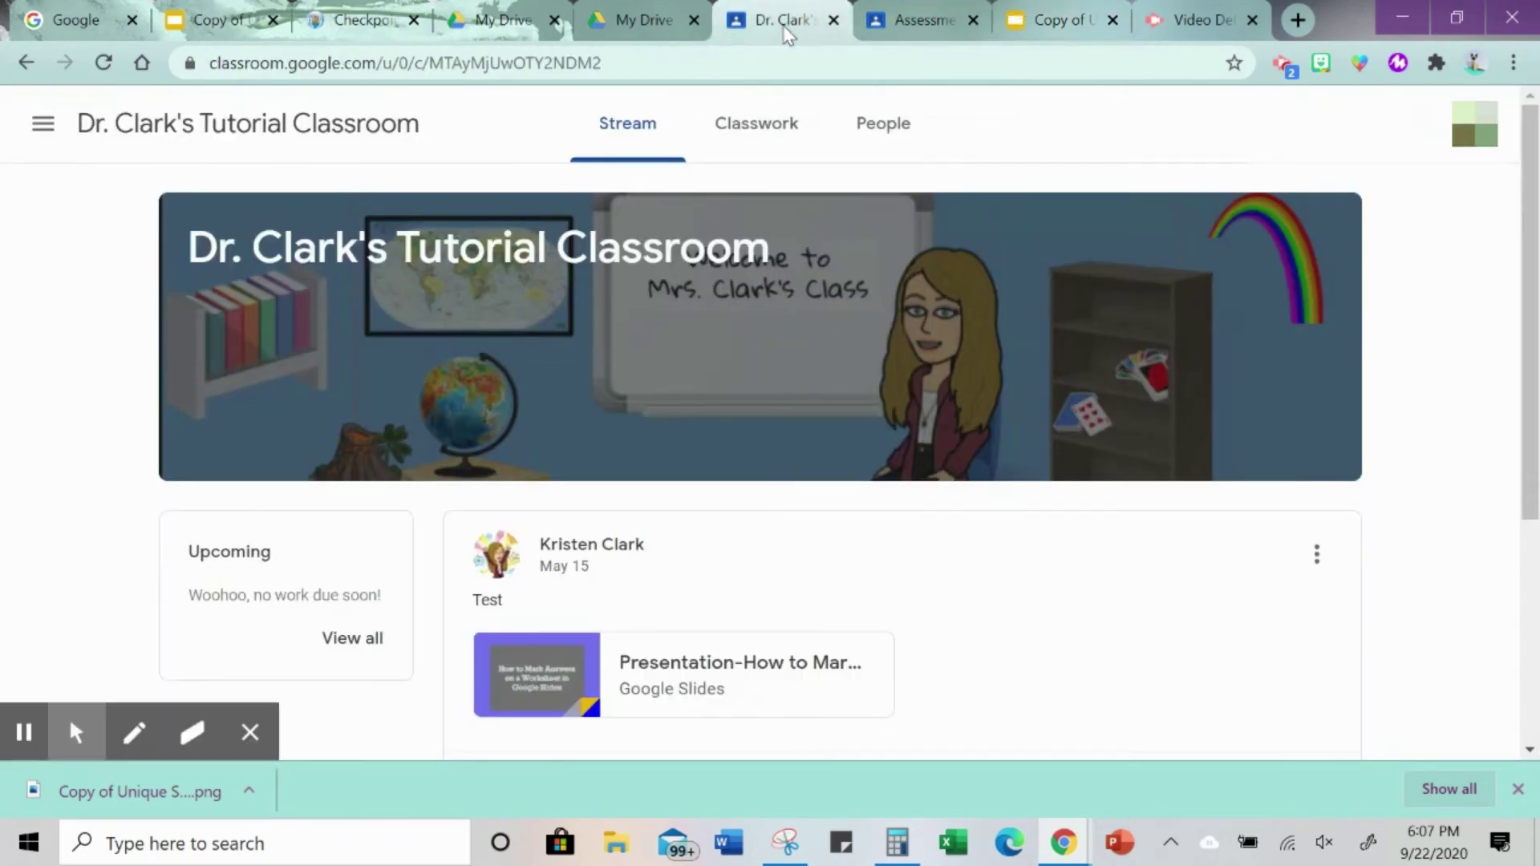
{"action": "left_click", "coordinate": [758, 127]}
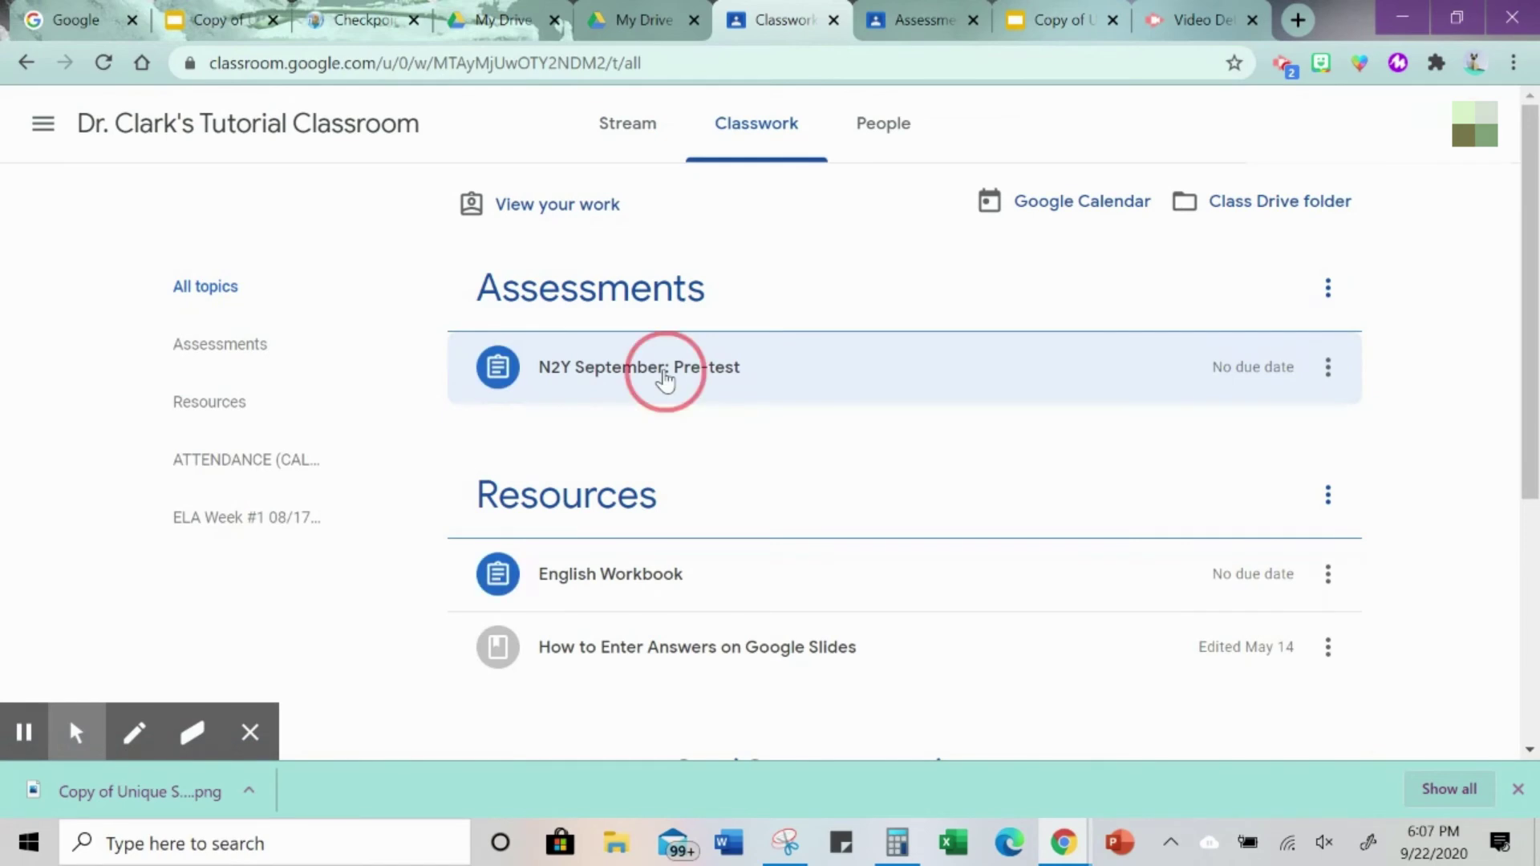
{"action": "left_click", "coordinate": [663, 377]}
{"action": "left_click", "coordinate": [644, 529]}
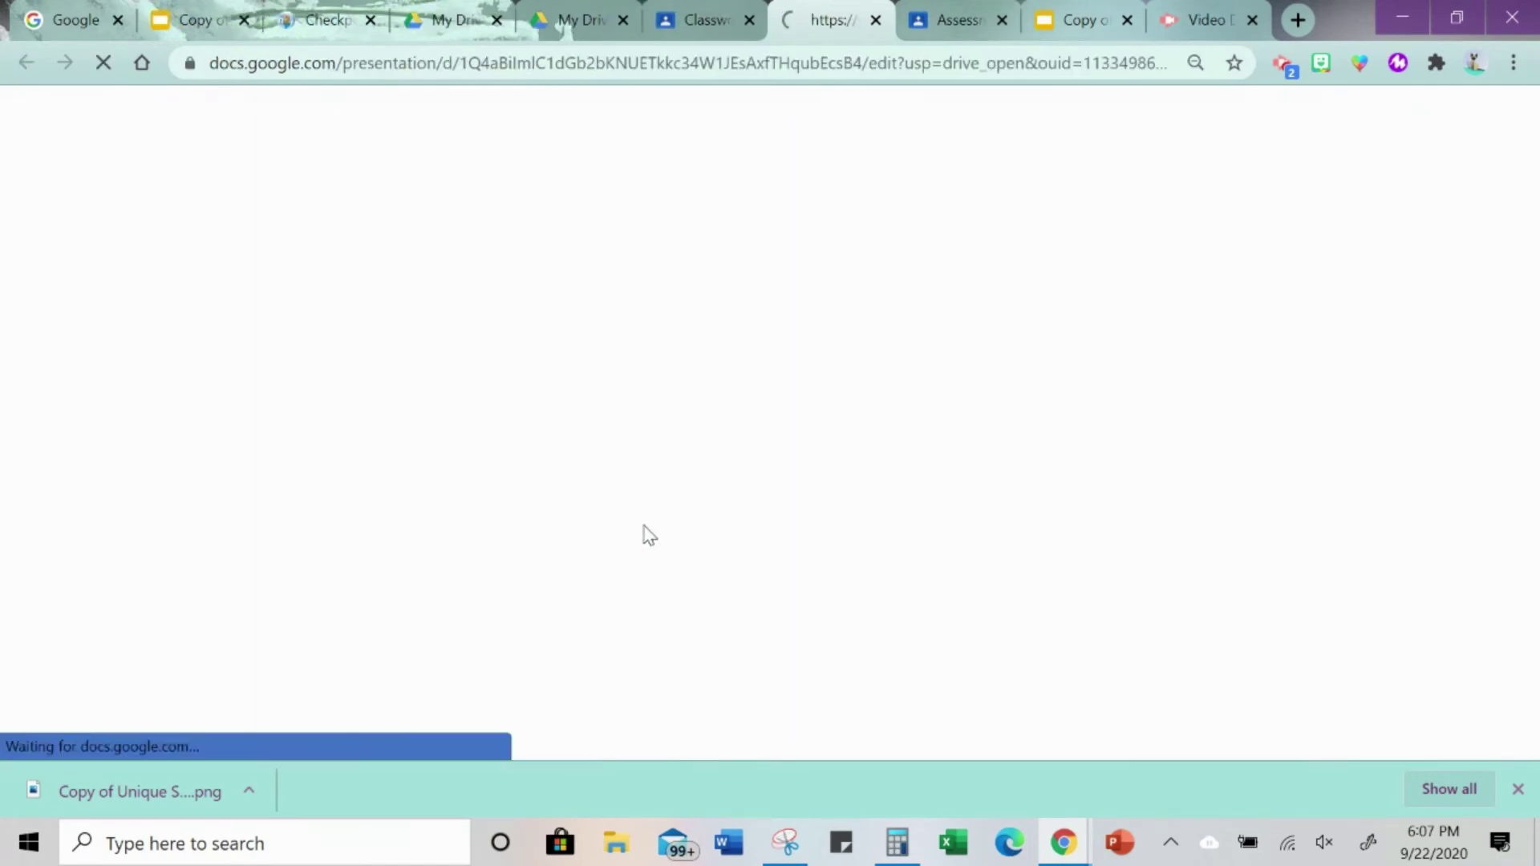